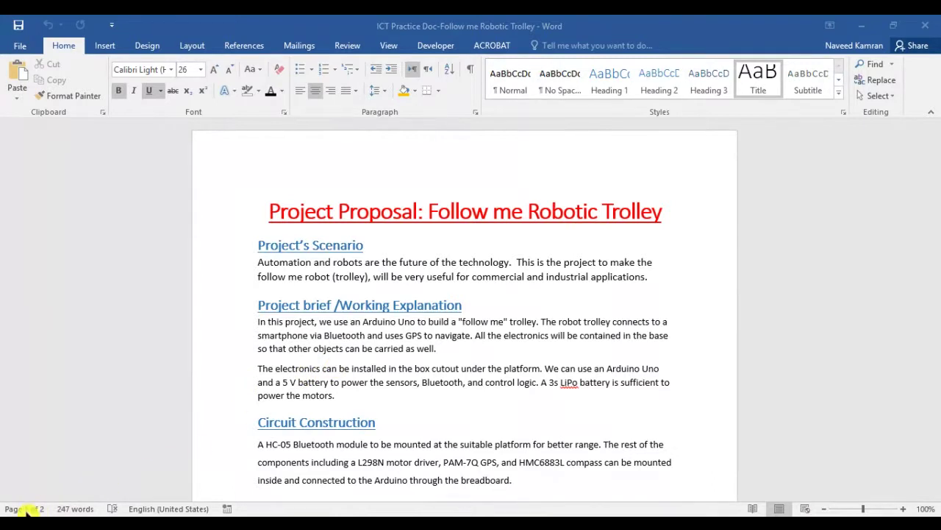
# Look over the Components list, selecting the words Blynk and Genuino, then clear the selection
pyautogui.scroll(-20, 566, 379)
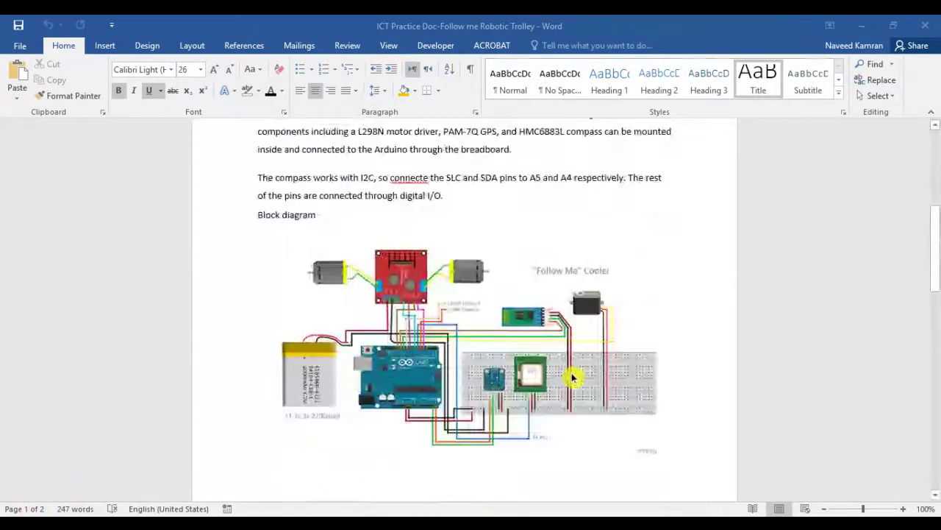
pyautogui.scroll(-2, 568, 378)
pyautogui.scroll(6, 567, 378)
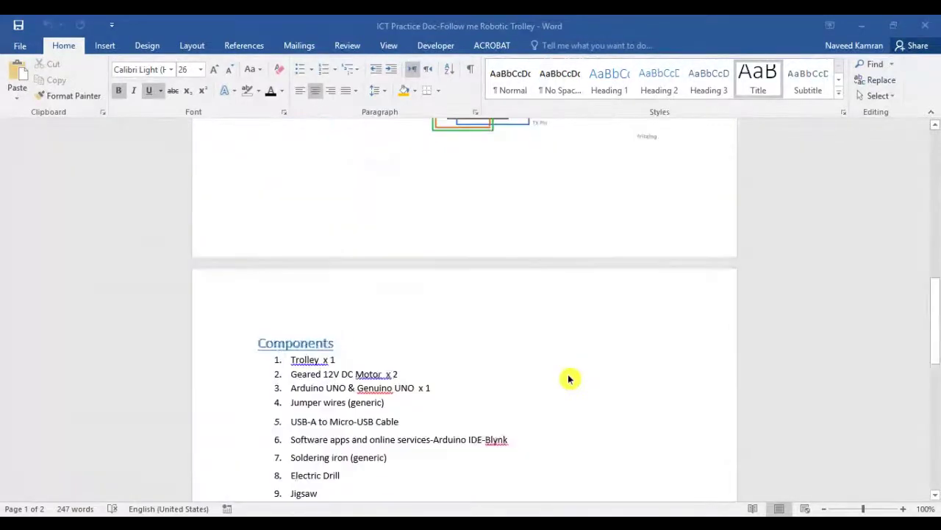
pyautogui.scroll(-5, 567, 374)
pyautogui.click(424, 267)
pyautogui.scroll(3, 422, 269)
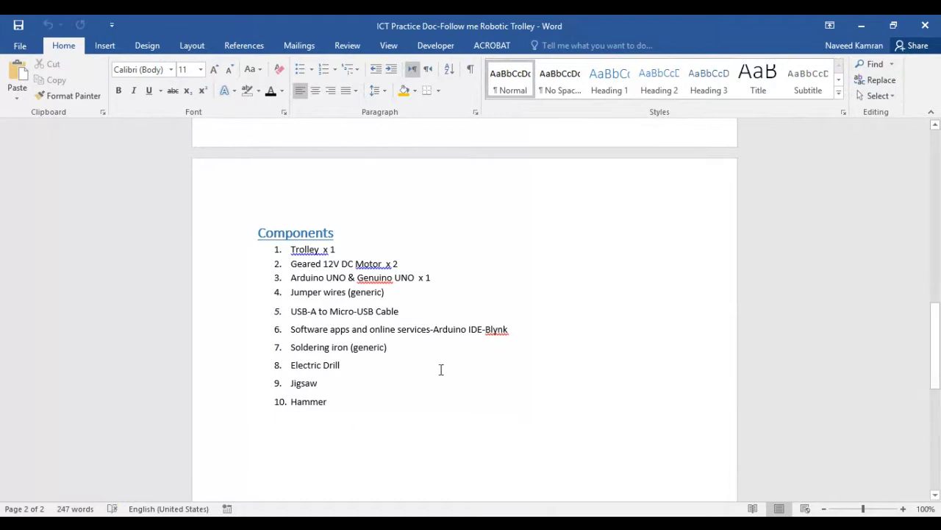
pyautogui.moveTo(486, 329); pyautogui.dragTo(507, 329)
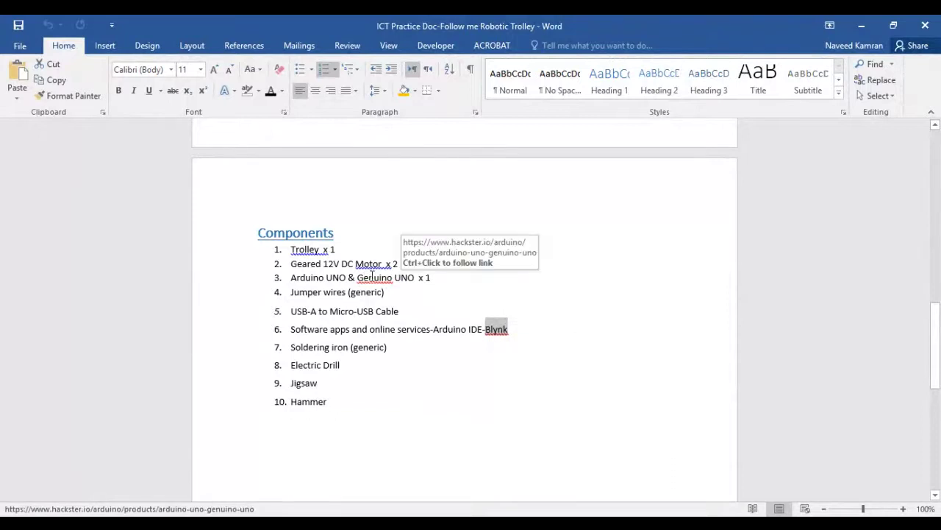
pyautogui.moveTo(357, 277); pyautogui.dragTo(392, 278)
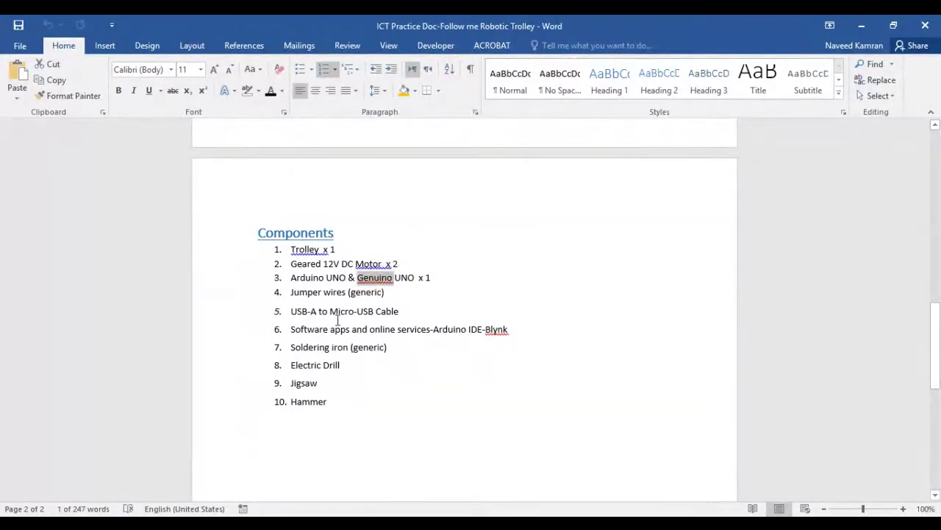
pyautogui.click(354, 351)
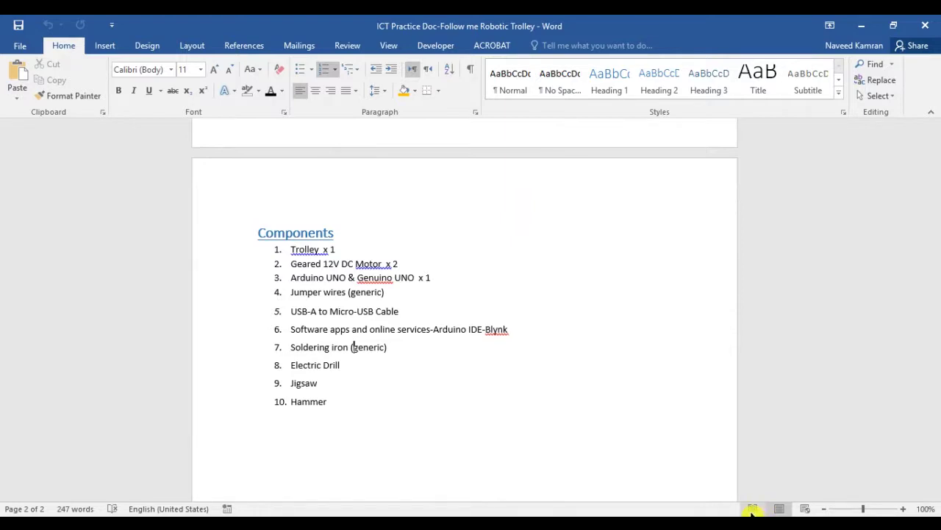
# Try Read Mode, return to Print Layout, and zoom in to 130%
pyautogui.click(753, 509)
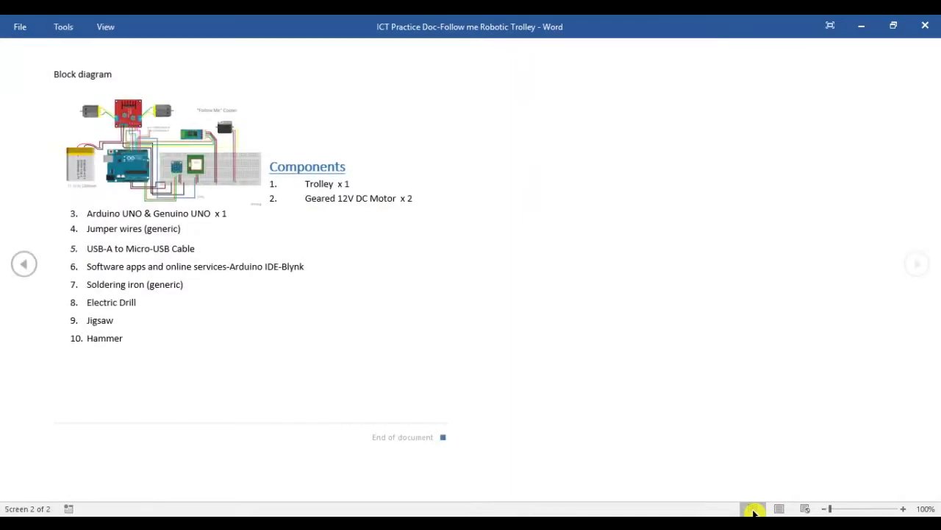
pyautogui.click(778, 508)
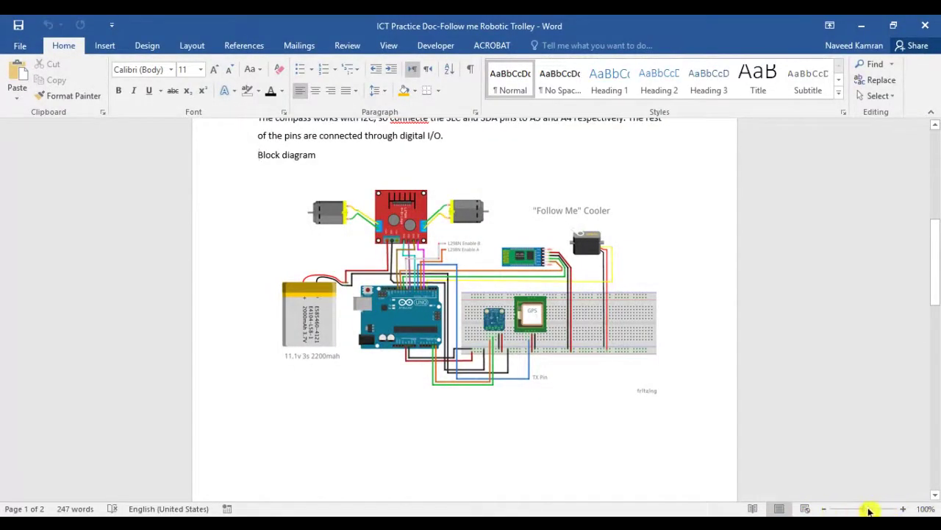
pyautogui.click(903, 509)
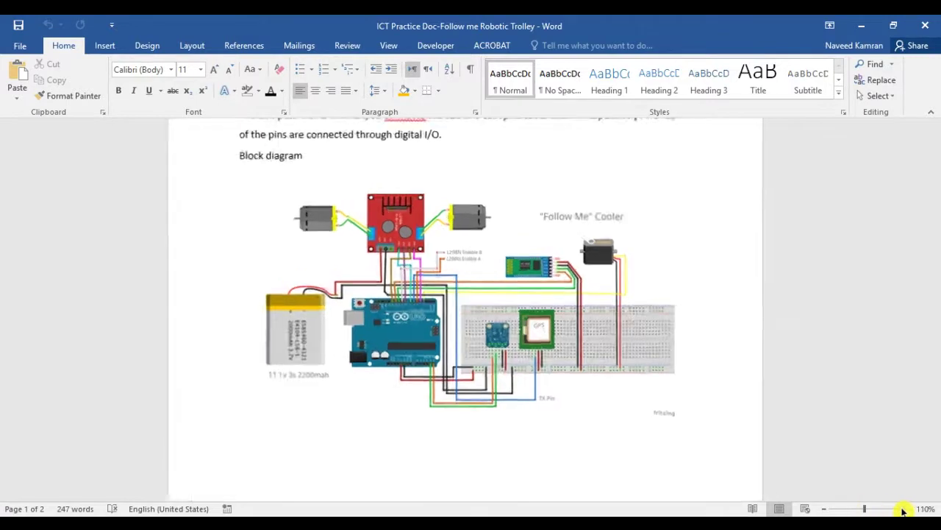
pyautogui.click(904, 509)
pyautogui.click(903, 508)
# Zoom the page back down from 130% to 110%
pyautogui.scroll(5, 534, 383)
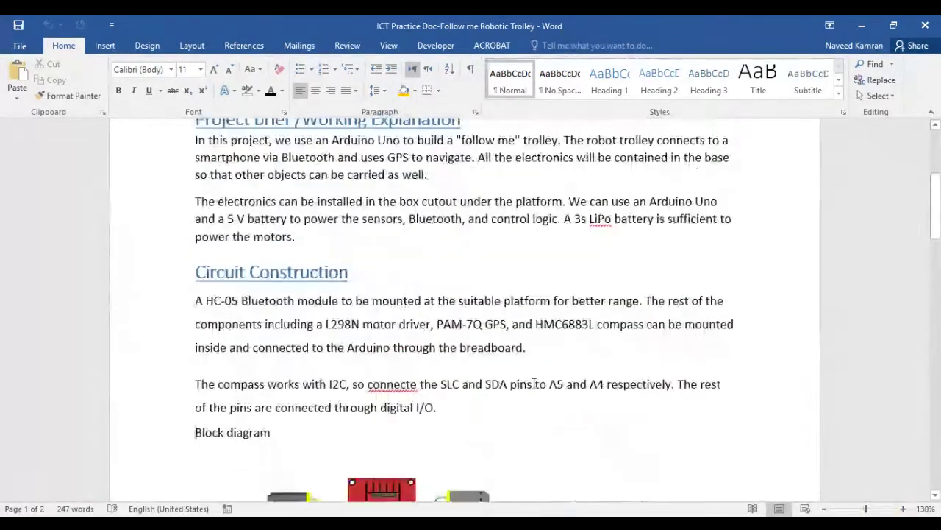
pyautogui.scroll(-6, 534, 383)
pyautogui.scroll(6, 533, 383)
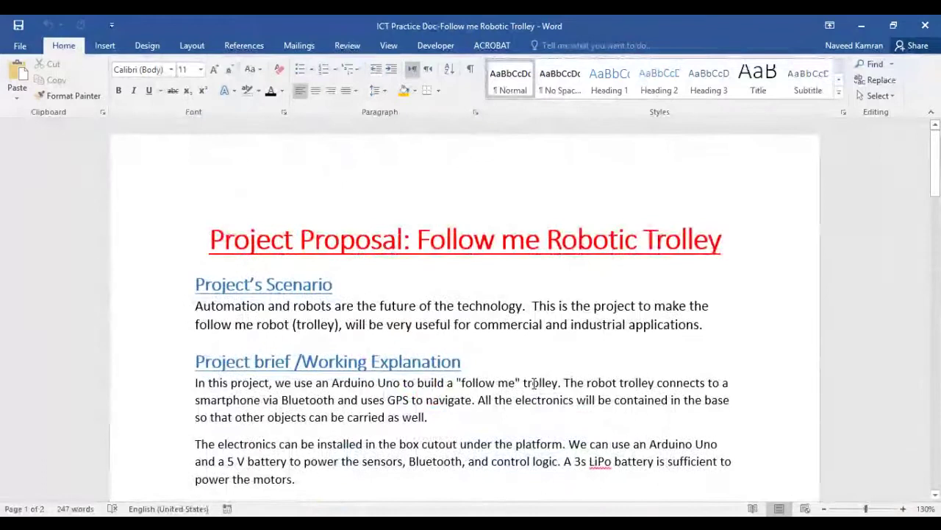
pyautogui.scroll(-3, 534, 384)
pyautogui.scroll(3, 534, 383)
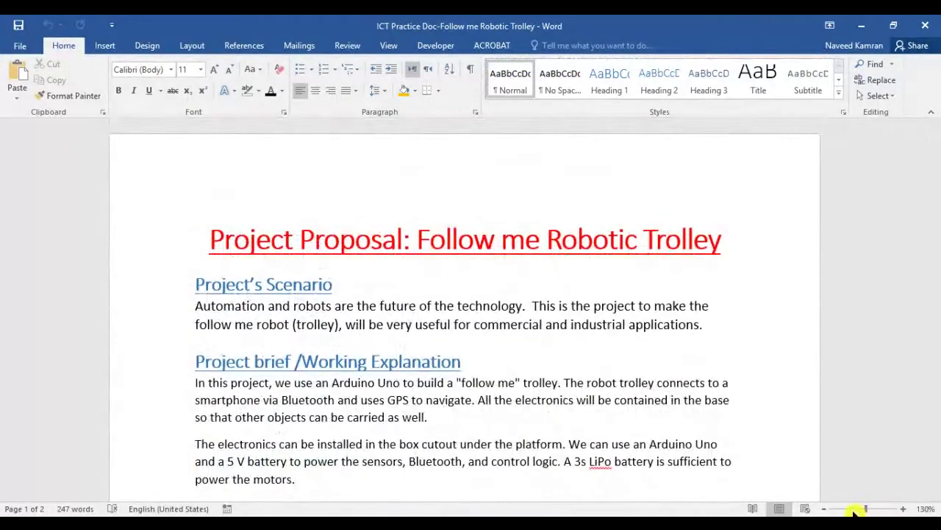
pyautogui.click(825, 509)
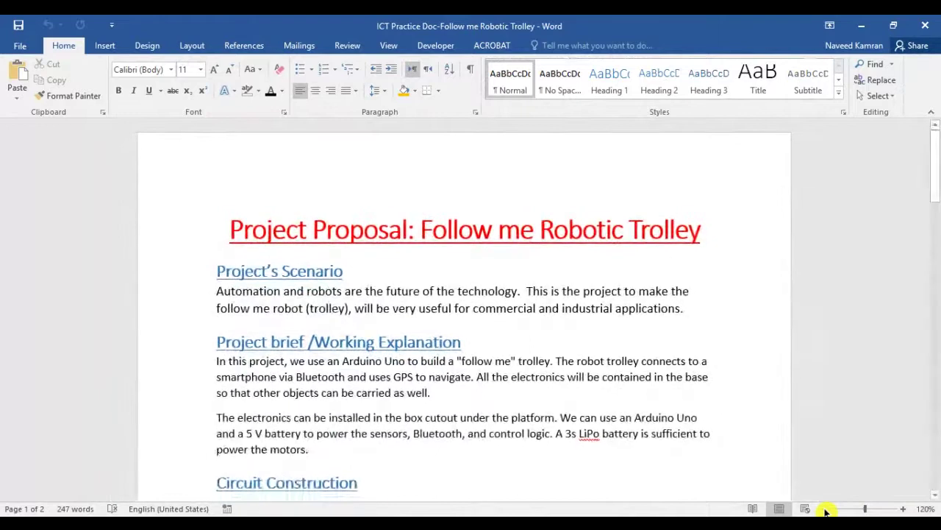
pyautogui.click(825, 509)
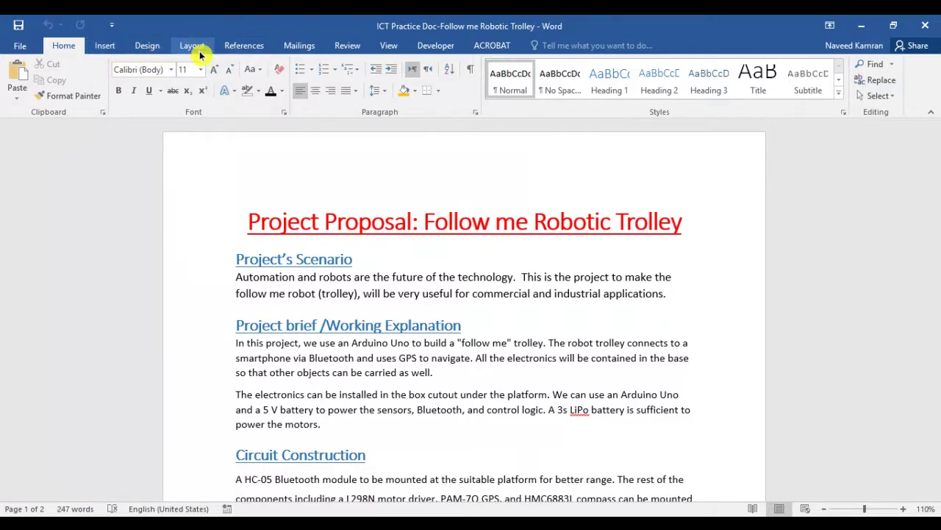
# Insert the Banded cover page from the built-in Cover Page gallery ahead of the proposal title
pyautogui.click(114, 50)
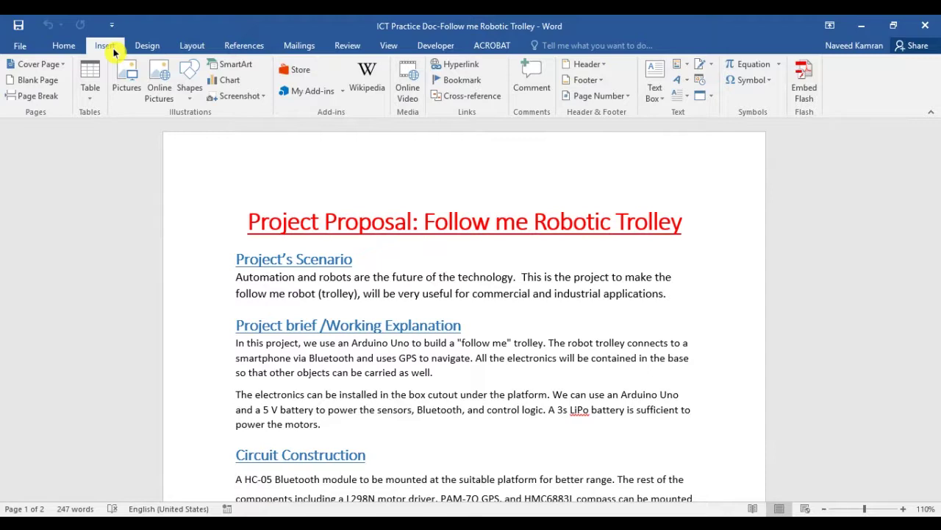
pyautogui.scroll(-15, 457, 362)
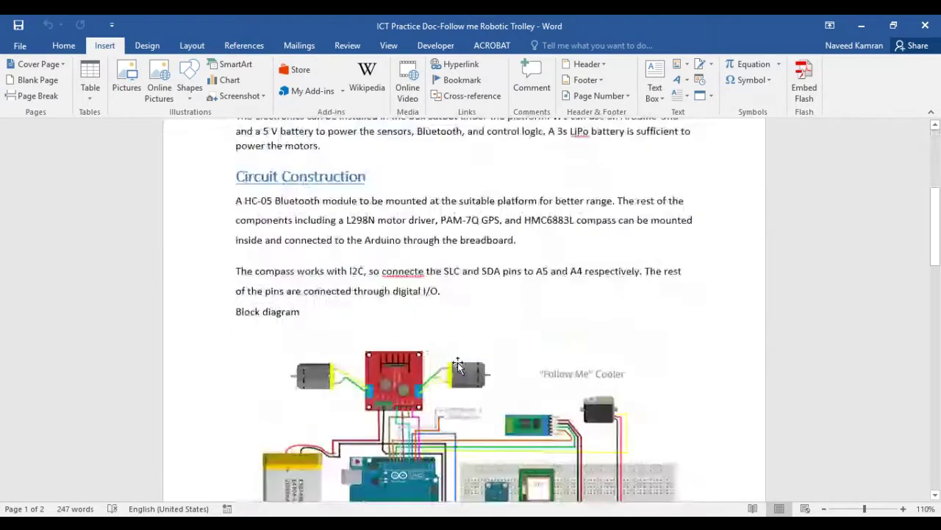
pyautogui.scroll(15, 457, 362)
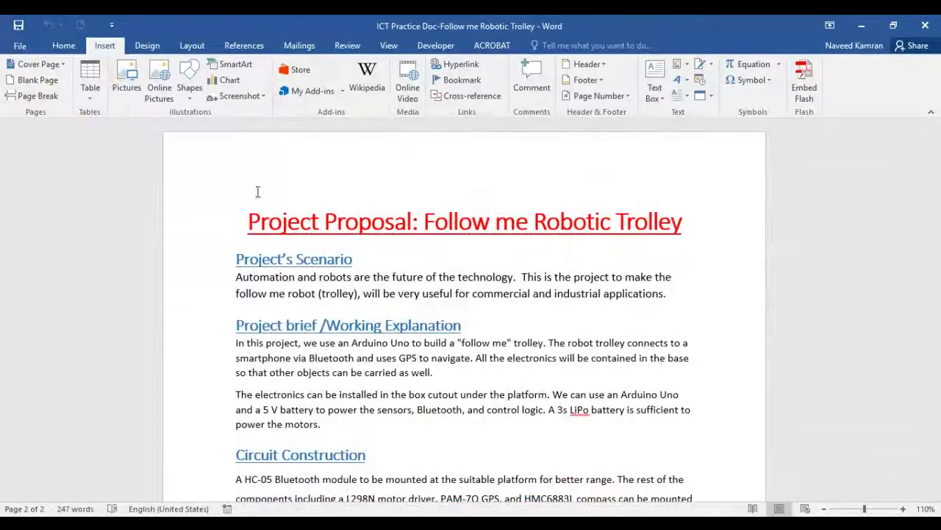
pyautogui.click(243, 220)
pyautogui.click(52, 66)
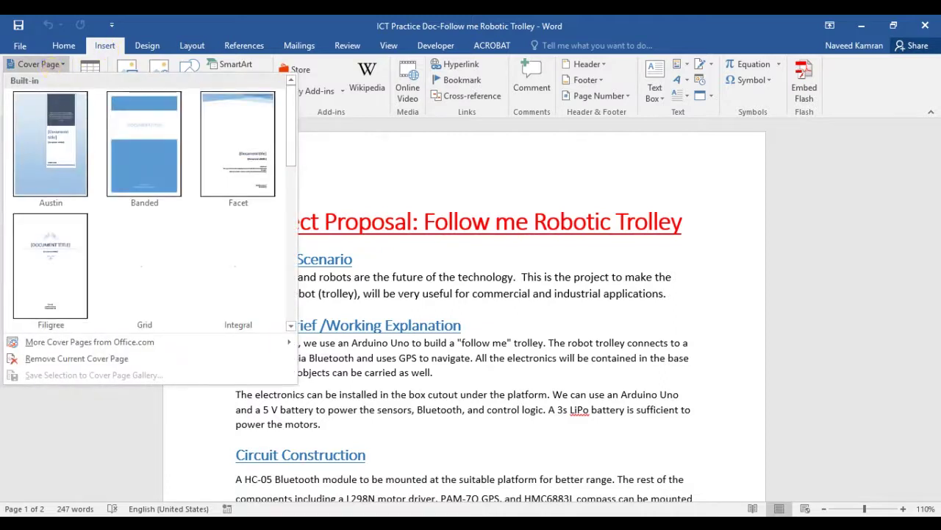
pyautogui.scroll(-5, 238, 265)
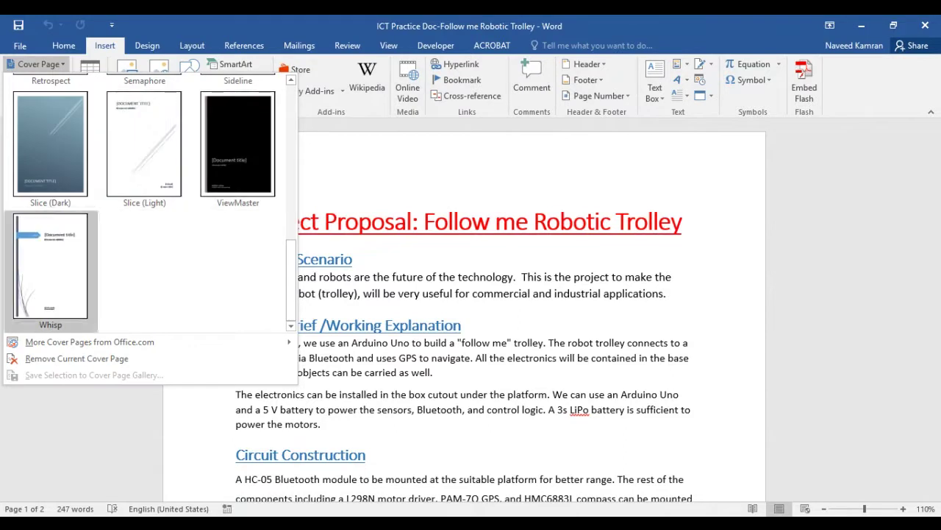
pyautogui.scroll(5, 50, 268)
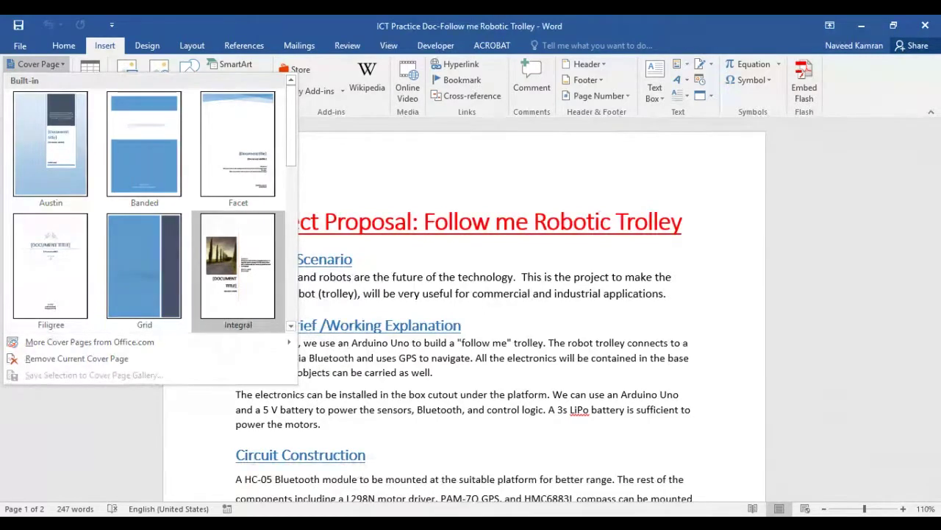
pyautogui.click(151, 143)
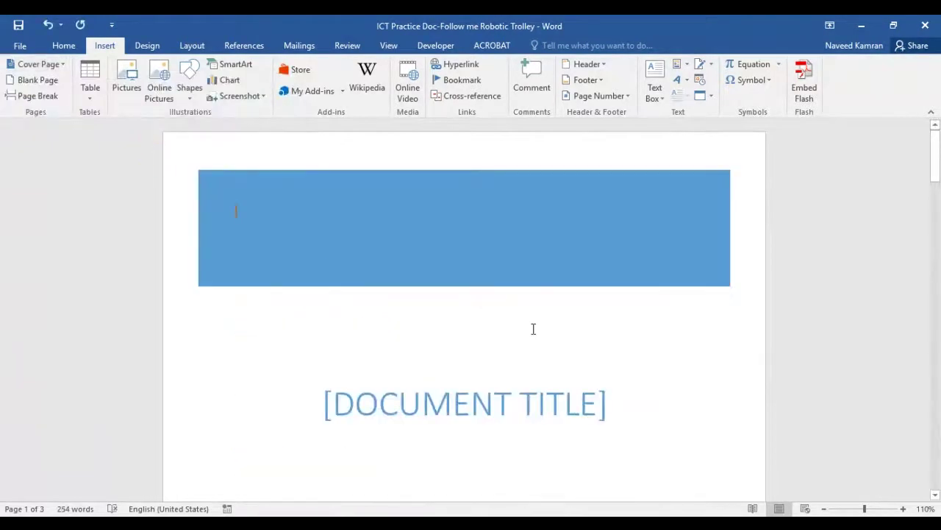
# Type ADVETI into the cover page's [DOCUMENT TITLE] placeholder and review the pages
pyautogui.scroll(-10, 540, 342)
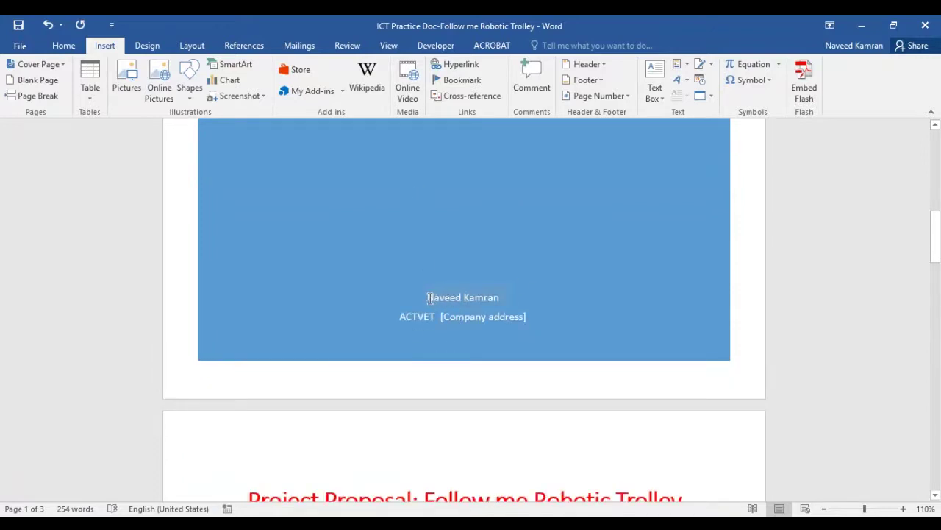
pyautogui.moveTo(428, 297); pyautogui.dragTo(487, 296)
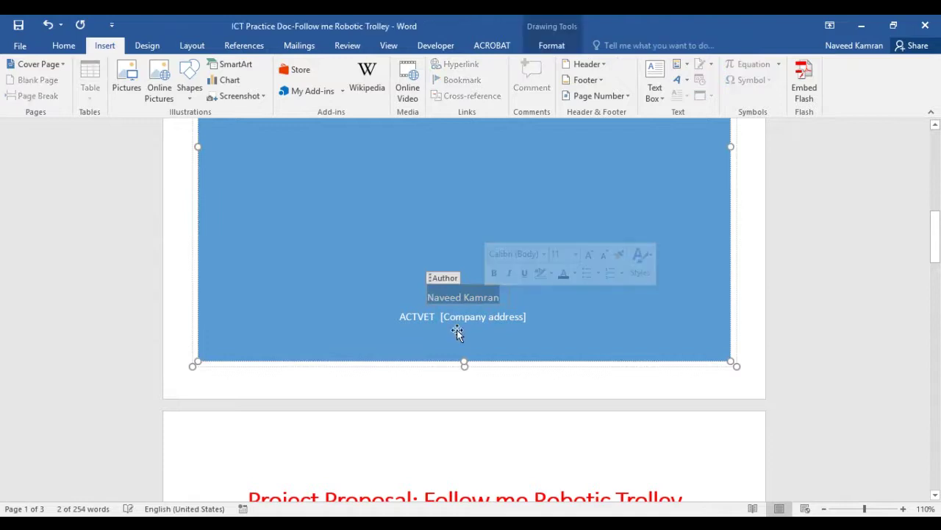
pyautogui.scroll(5, 457, 333)
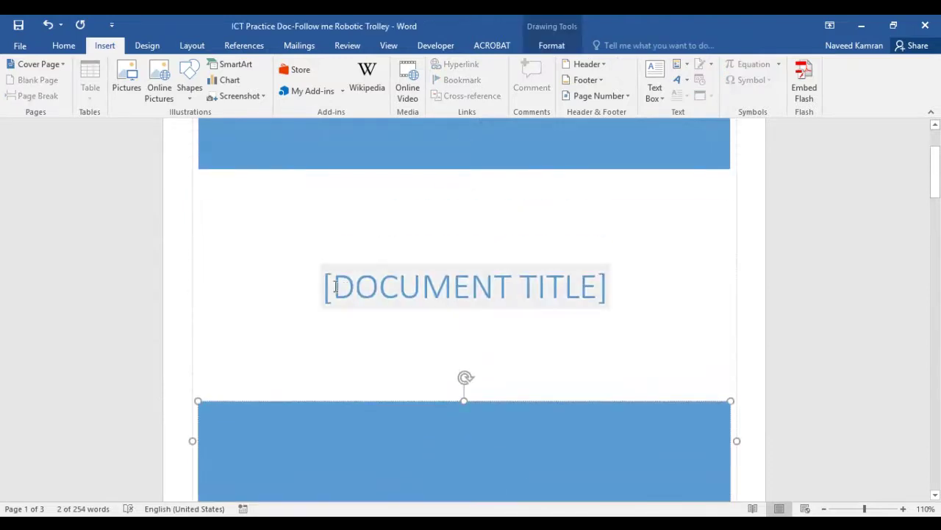
pyautogui.click(427, 307)
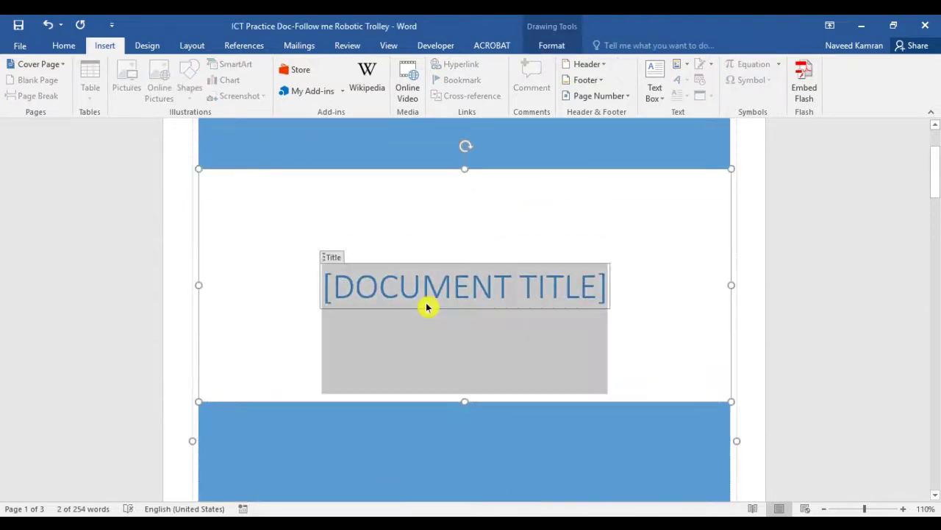
pyautogui.write('ADVETI')
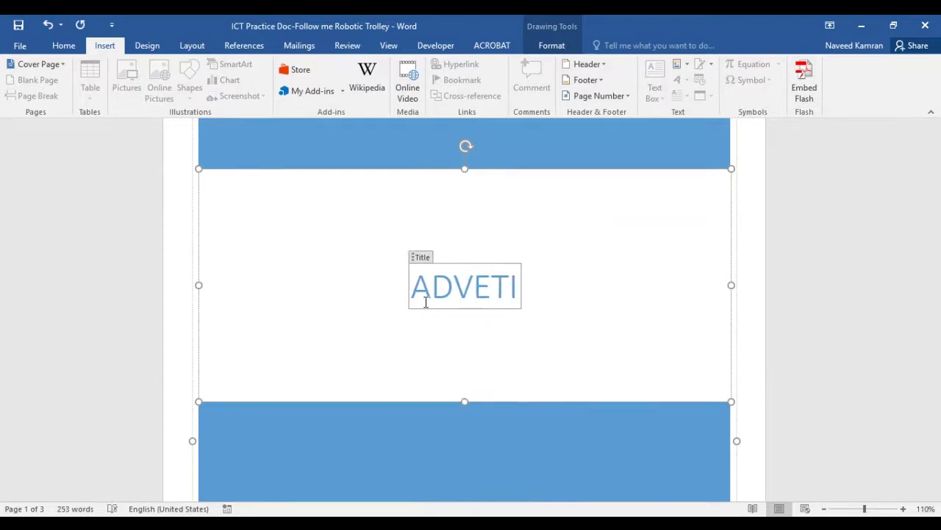
pyautogui.scroll(-3, 486, 340)
pyautogui.scroll(-3, 485, 341)
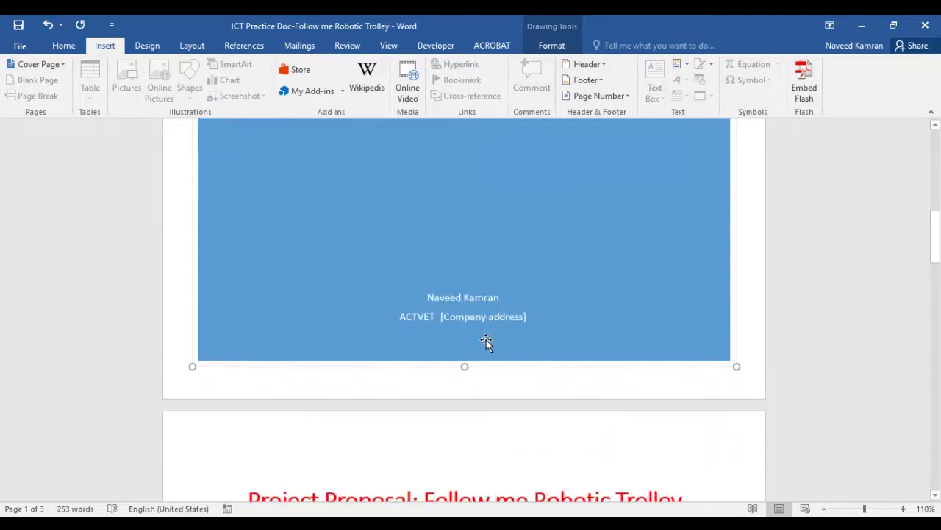
pyautogui.scroll(-3, 412, 300)
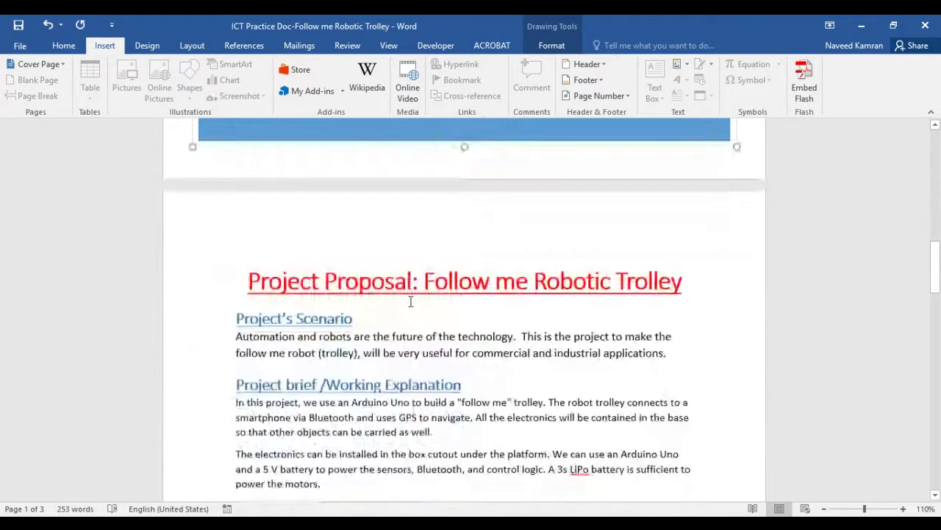
pyautogui.scroll(8, 399, 253)
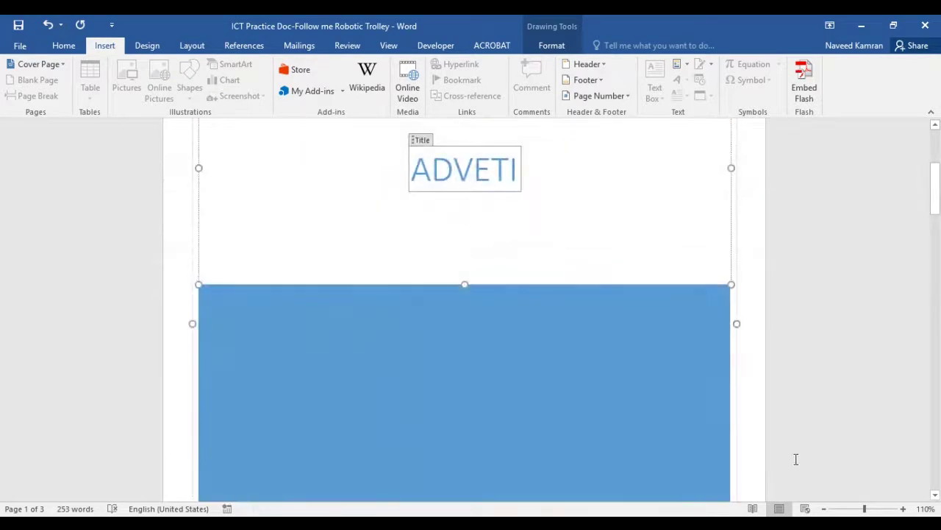
pyautogui.scroll(2, 559, 326)
# Try One Page, then Page Width zoom, and bring the zoom down to 110%
pyautogui.click(389, 45)
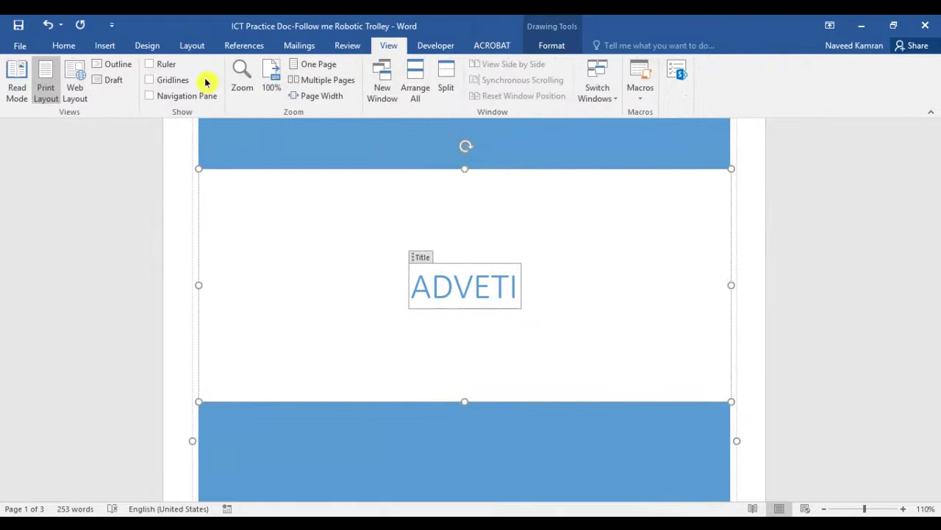
pyautogui.click(313, 66)
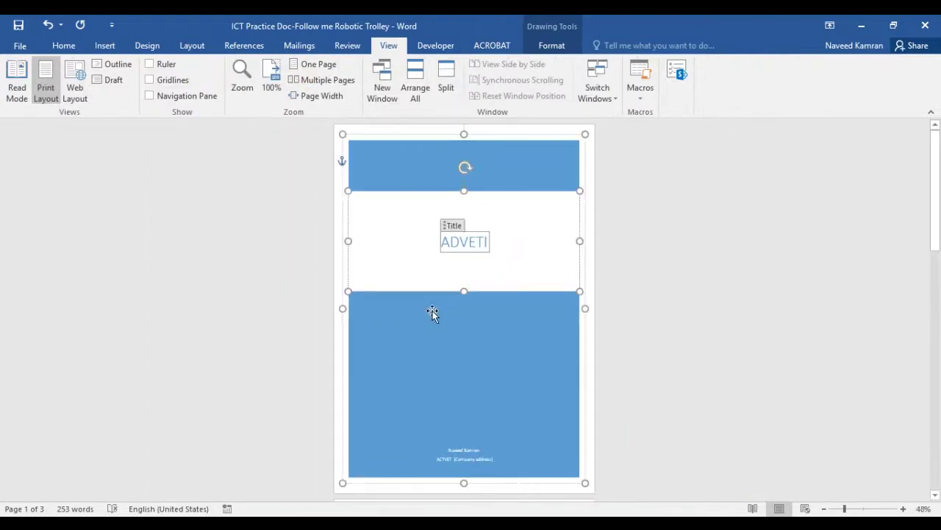
pyautogui.scroll(-5, 797, 387)
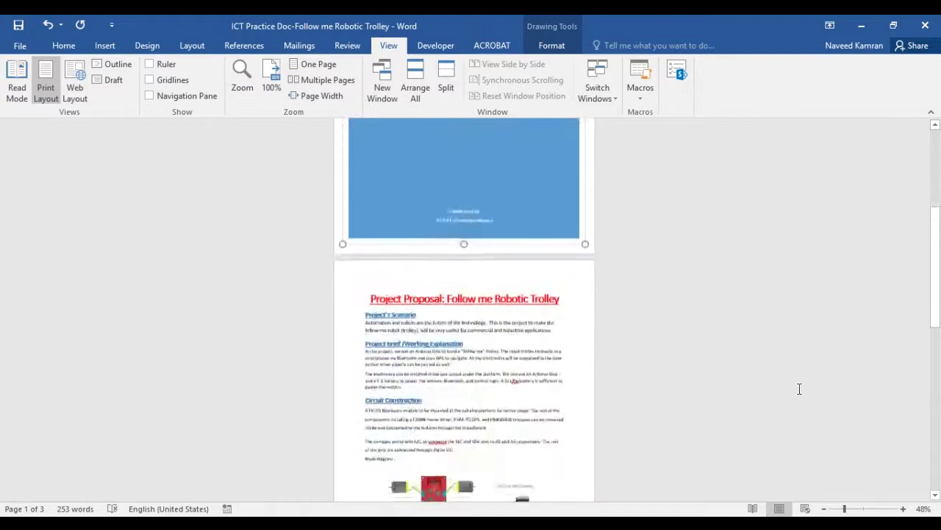
pyautogui.scroll(-1, 799, 388)
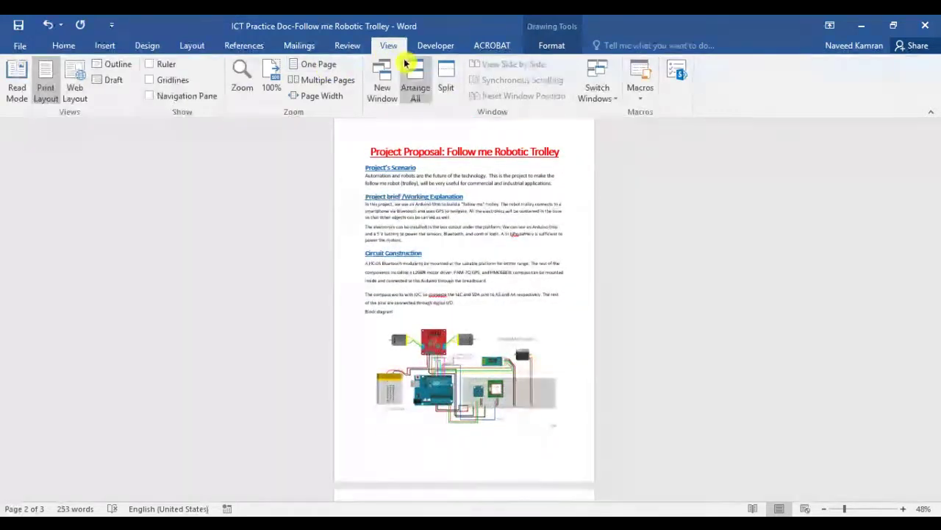
pyautogui.click(318, 96)
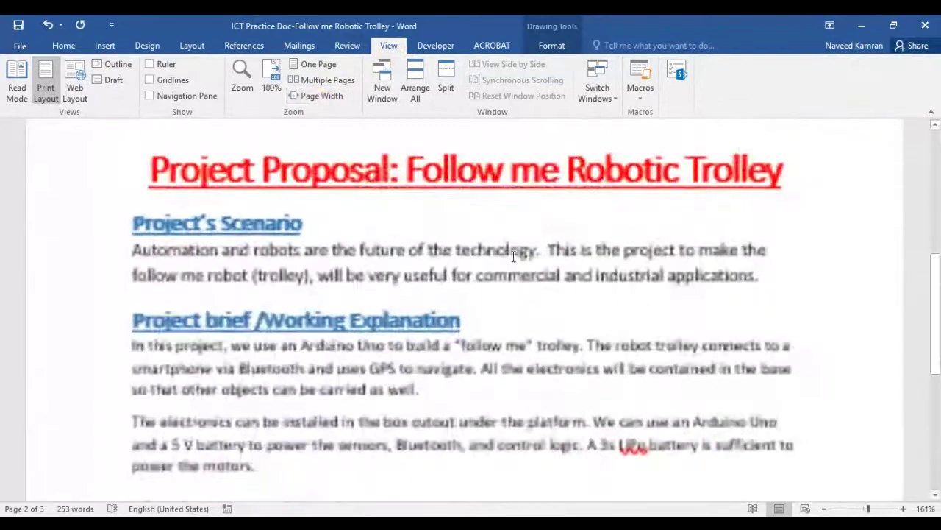
pyautogui.click(824, 508)
pyautogui.click(824, 508)
pyautogui.click(824, 508)
pyautogui.click(824, 509)
pyautogui.click(823, 508)
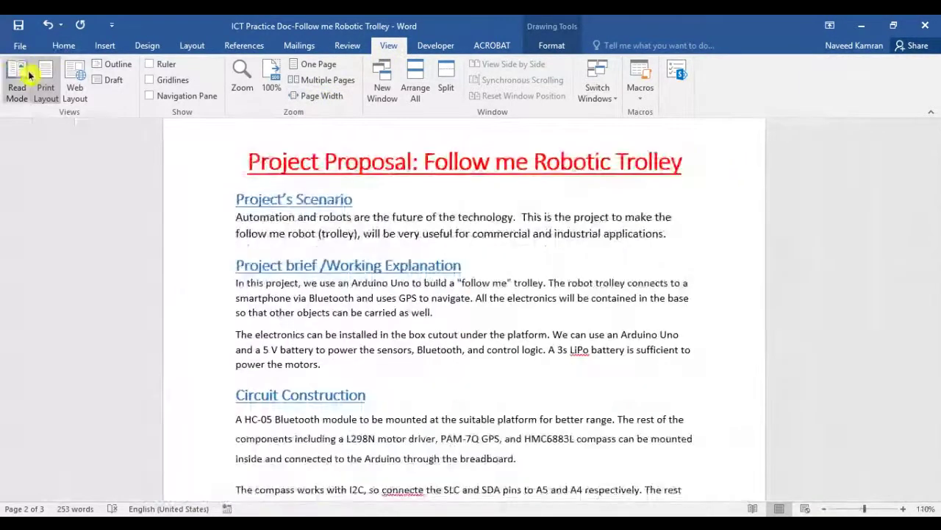
pyautogui.click(104, 46)
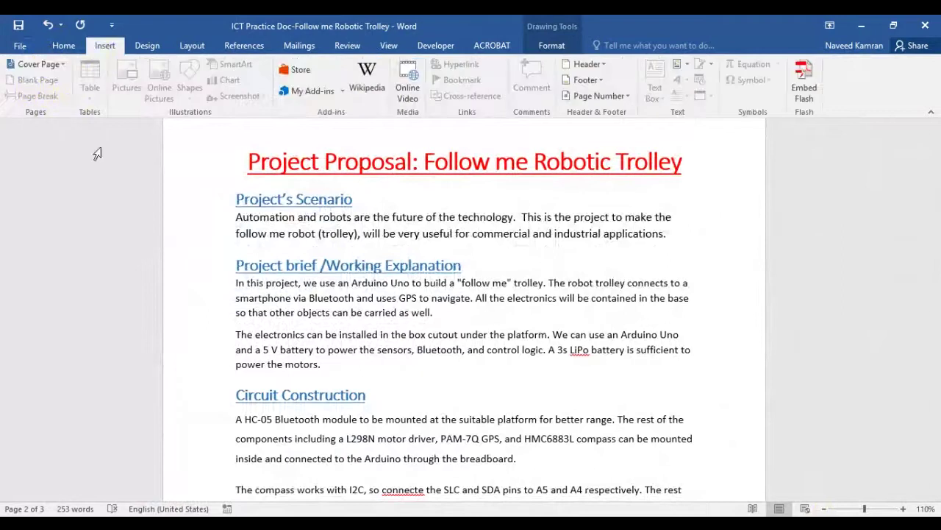
# Insert a blank page after the '10. Hammer' item in the Components list
pyautogui.scroll(-20, 308, 353)
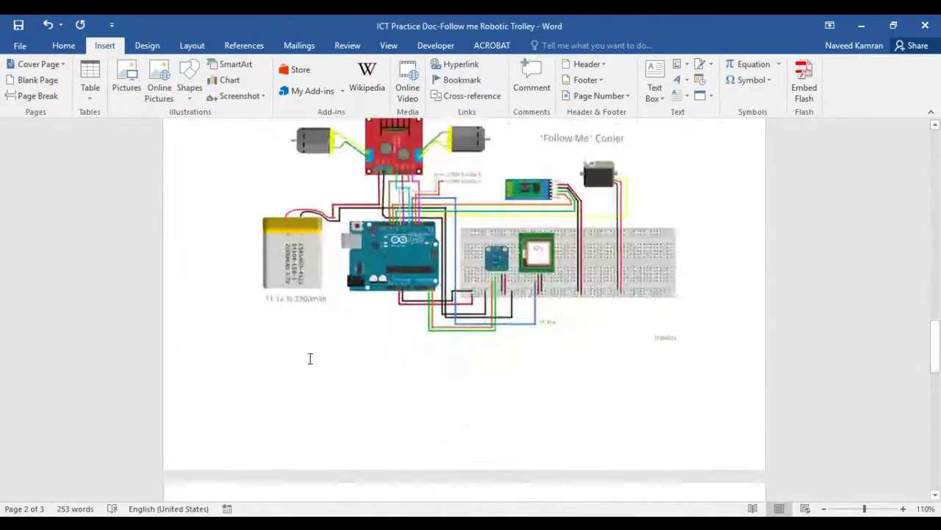
pyautogui.scroll(3, 273, 311)
pyautogui.click(295, 301)
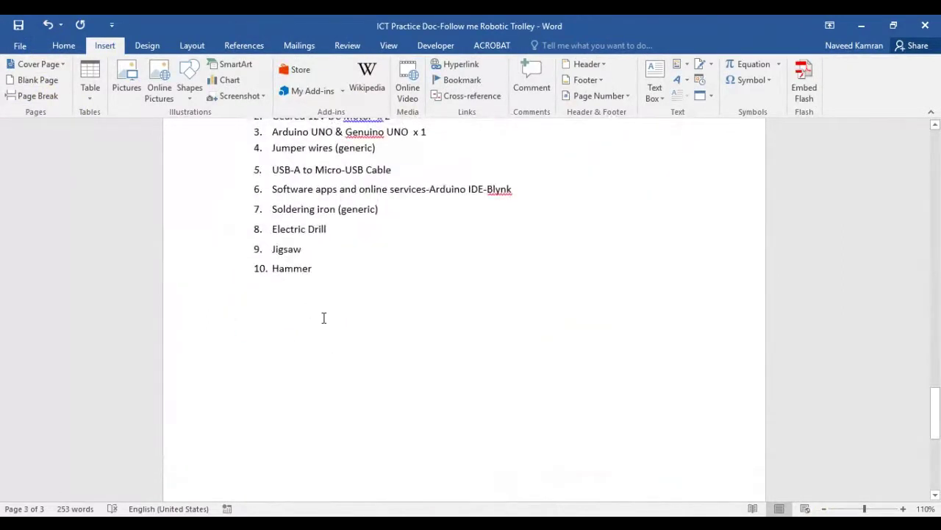
pyautogui.scroll(-5, 324, 318)
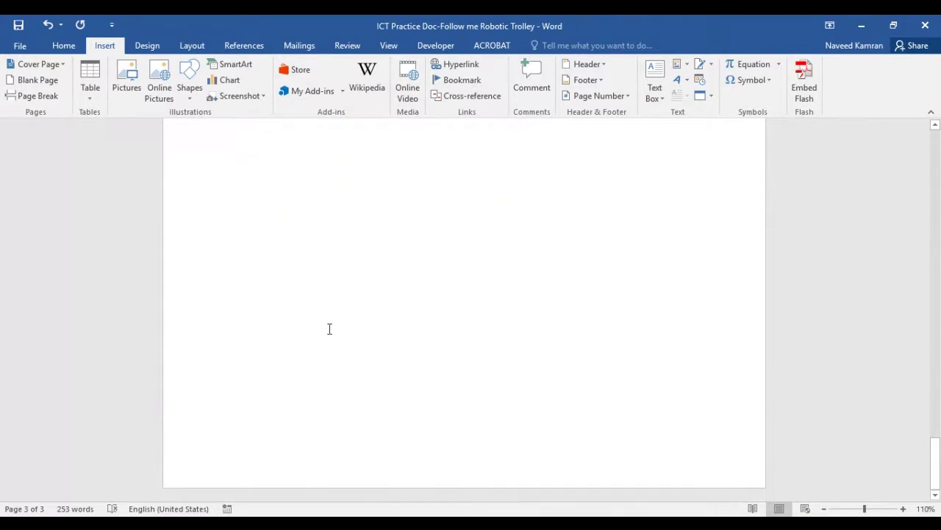
pyautogui.scroll(3, 329, 329)
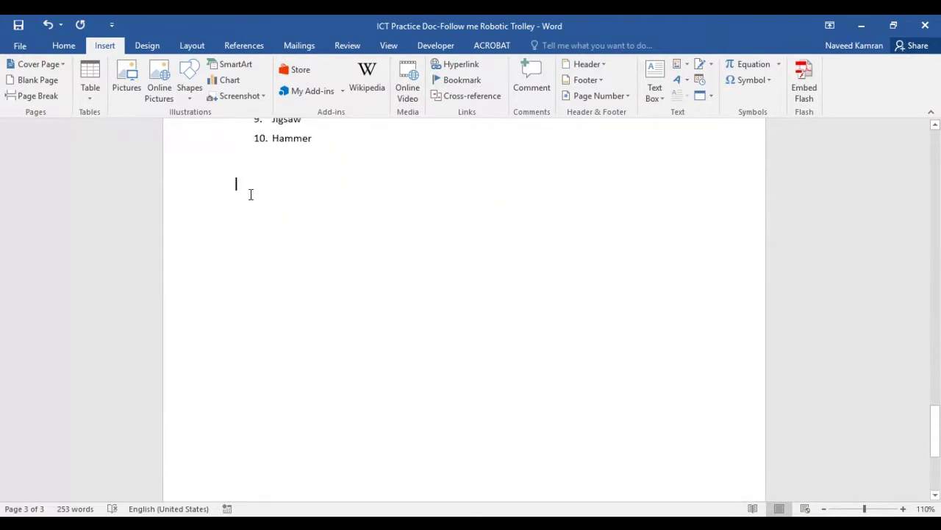
pyautogui.click(39, 81)
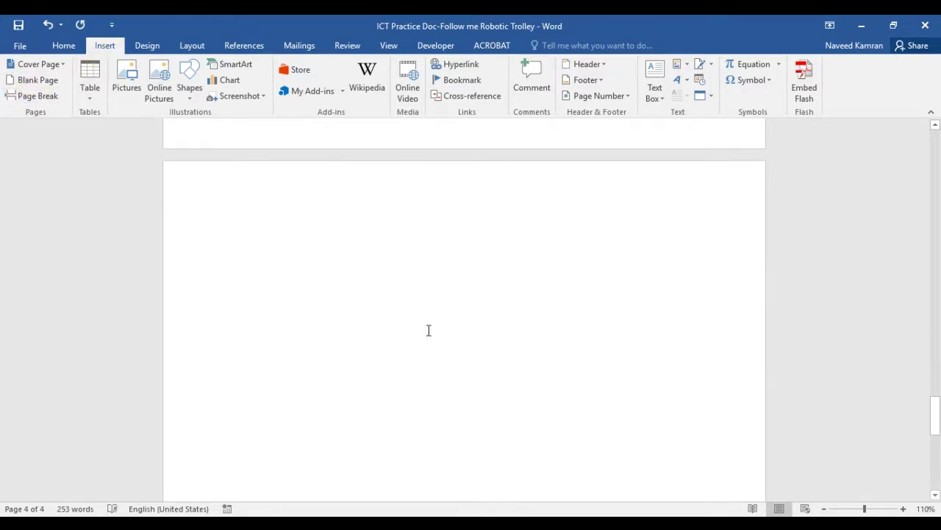
# Add a page break after the Components list
pyautogui.scroll(10, 429, 330)
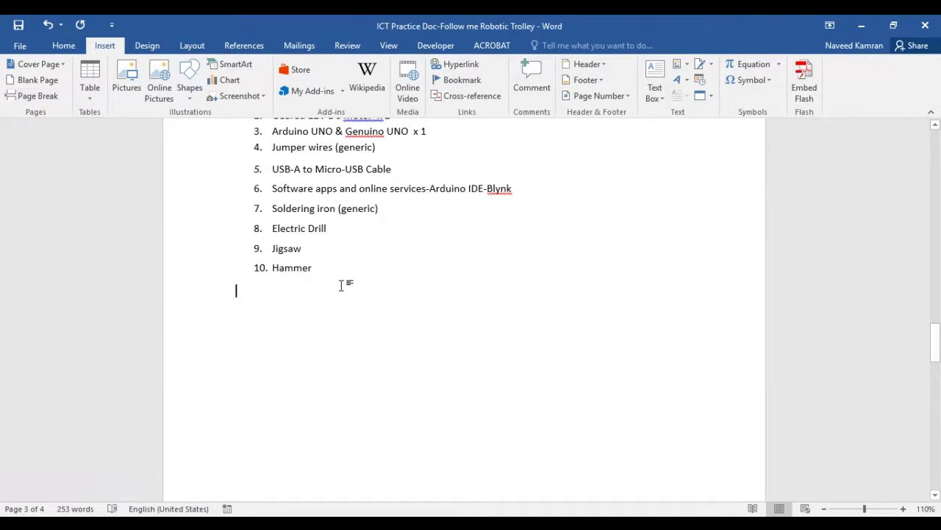
pyautogui.scroll(-8, 341, 284)
pyautogui.scroll(7, 341, 285)
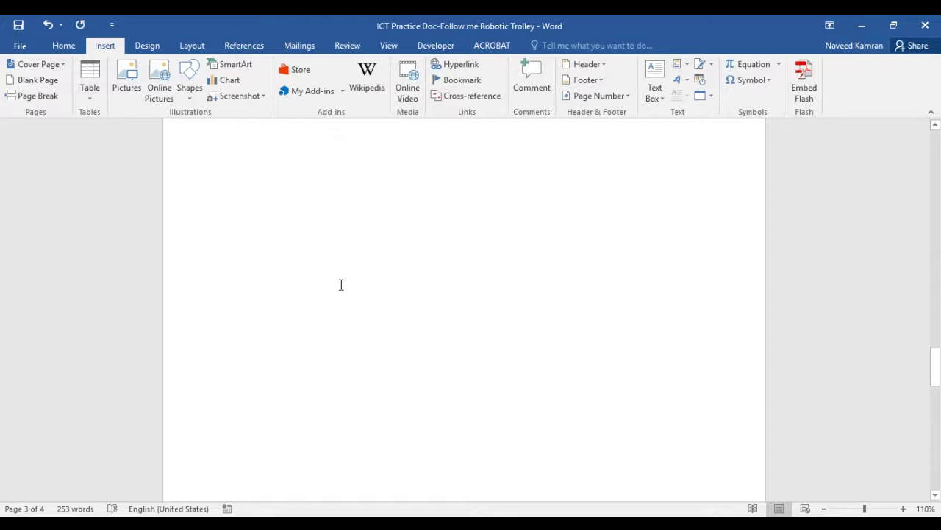
pyautogui.scroll(1, 340, 284)
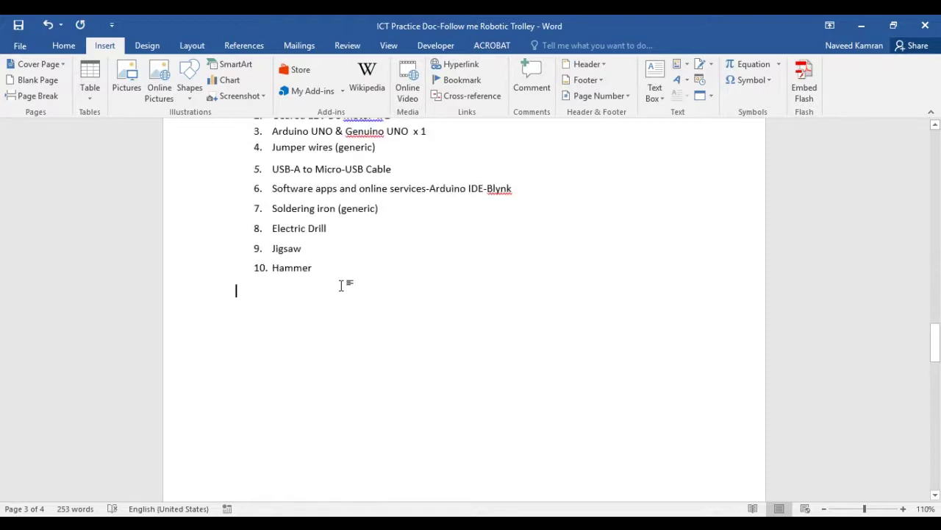
pyautogui.click(23, 97)
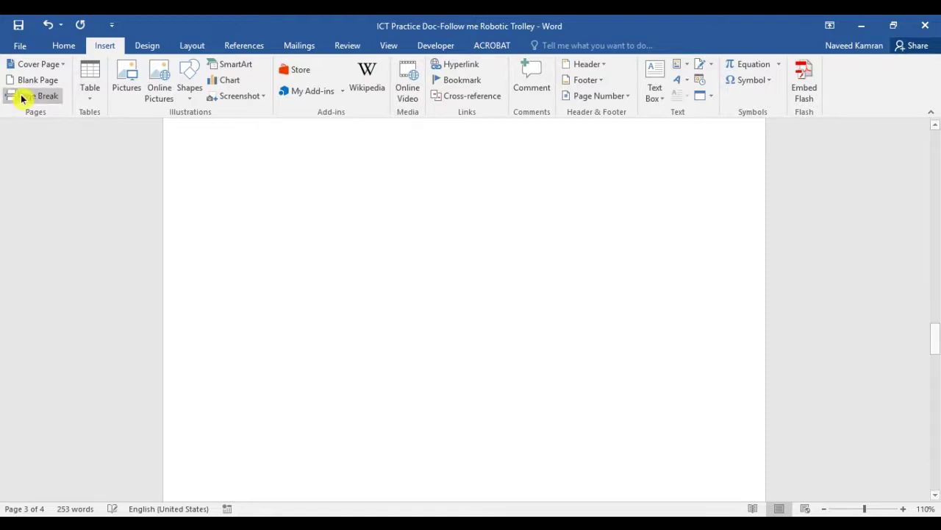
# Type test text 'dsfsd' on the new page and delete it again
pyautogui.scroll(-2, 478, 398)
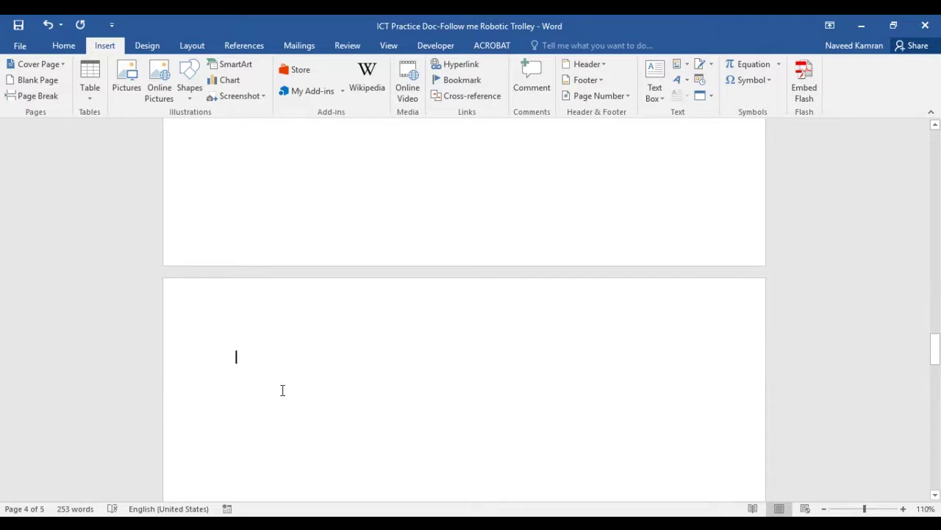
pyautogui.click(268, 363)
pyautogui.write('dsfsd')
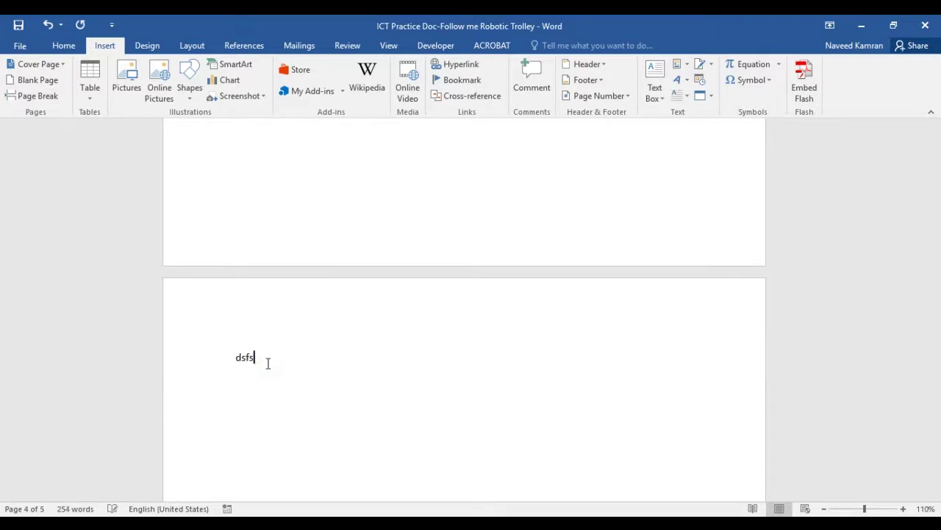
pyautogui.press('BackSpace')
pyautogui.press('BackSpace')
pyautogui.press('BackSpace')
pyautogui.press('BackSpace')
pyautogui.press('BackSpace')
pyautogui.press('BackSpace')
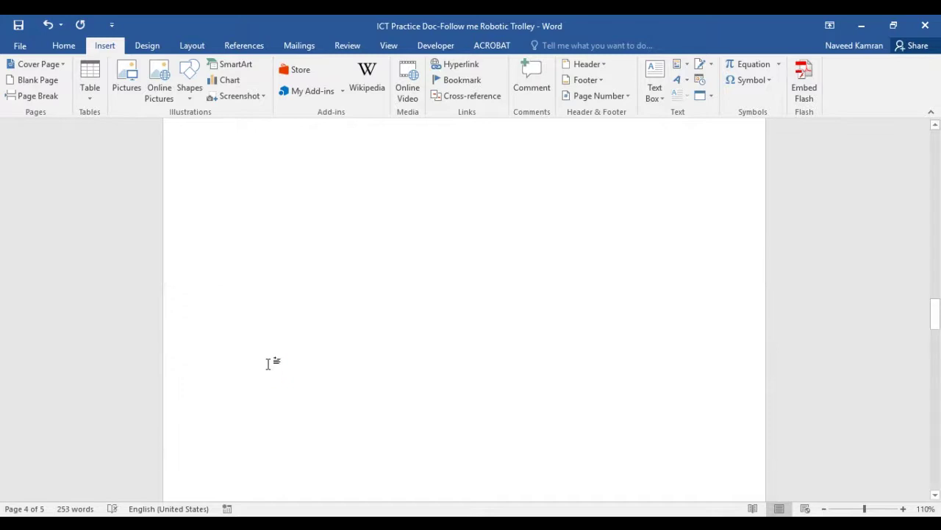
pyautogui.click(66, 48)
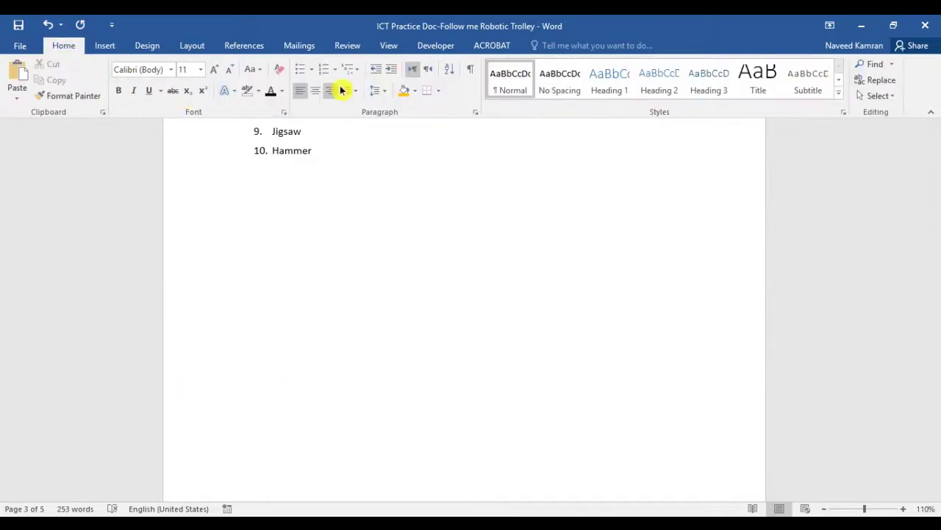
pyautogui.click(470, 73)
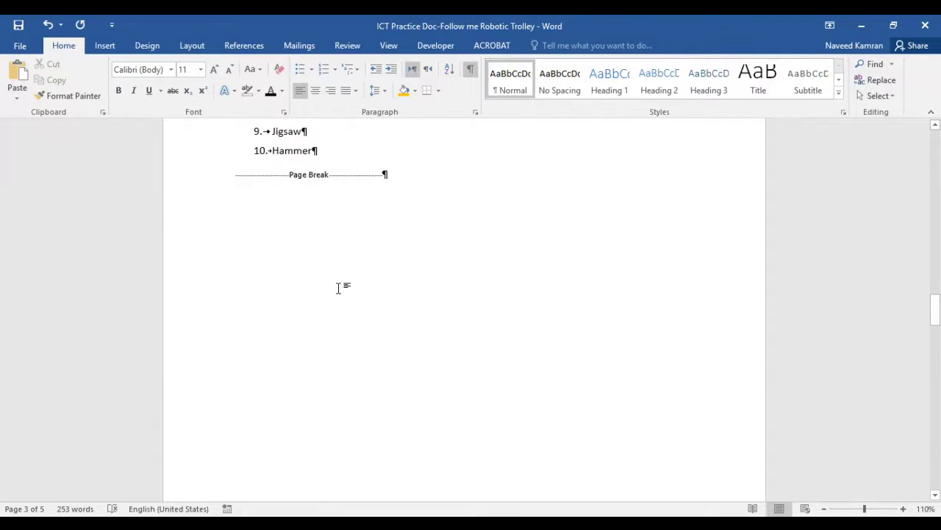
pyautogui.scroll(3, 338, 286)
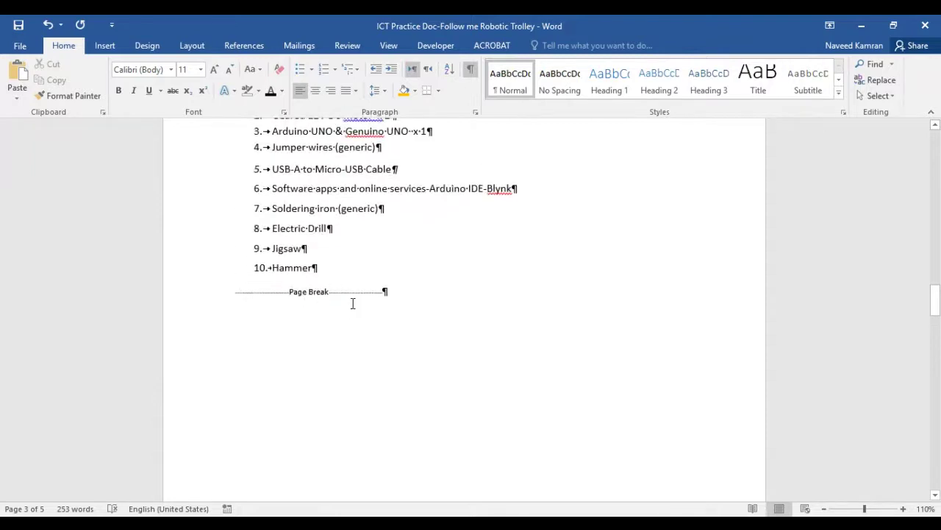
pyautogui.scroll(12, 353, 307)
pyautogui.scroll(9, 353, 307)
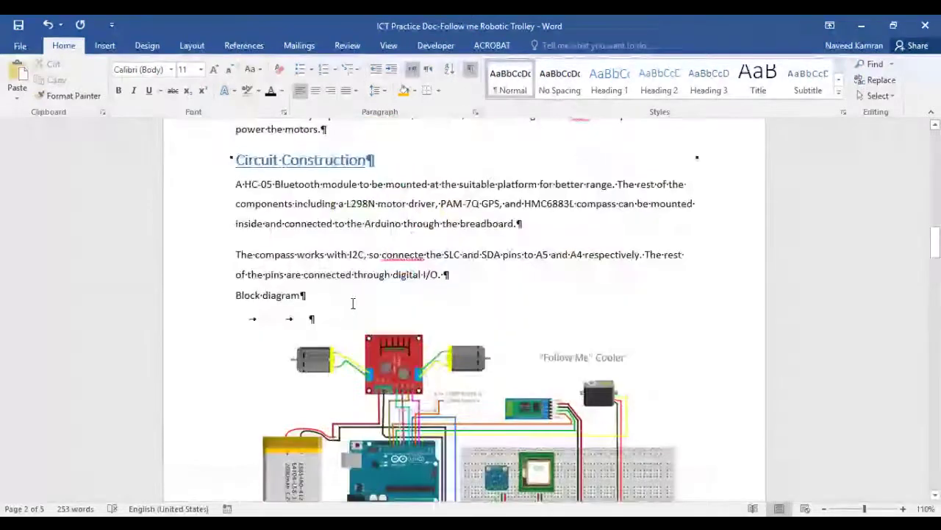
pyautogui.scroll(3, 442, 314)
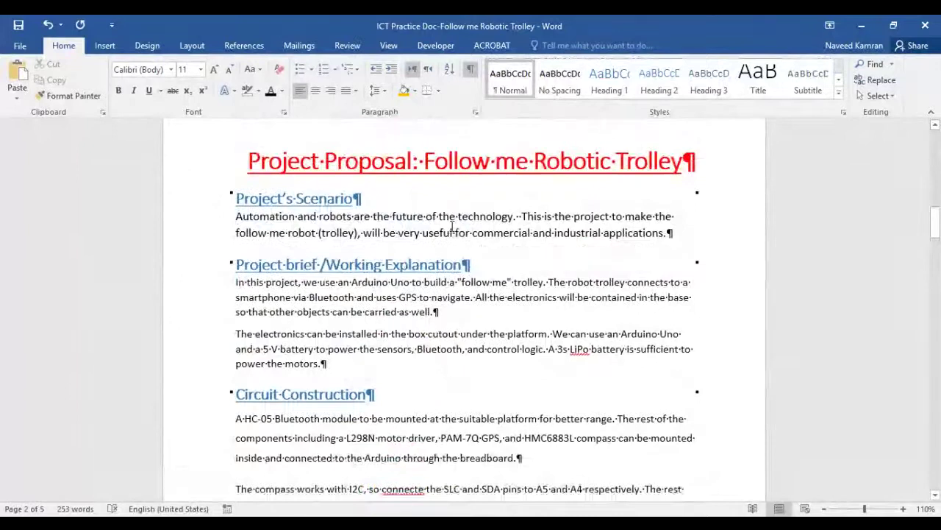
pyautogui.doubleClick(455, 215)
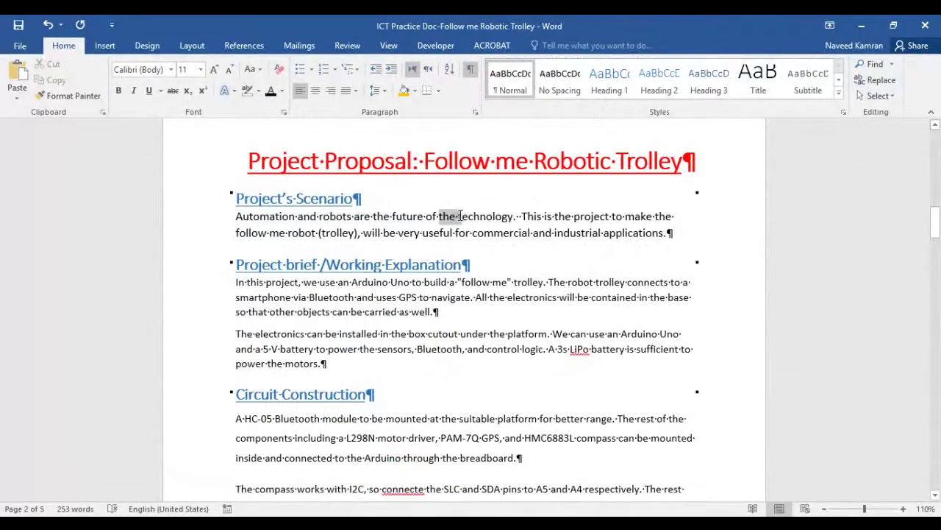
pyautogui.click(450, 224)
pyautogui.doubleClick(356, 198)
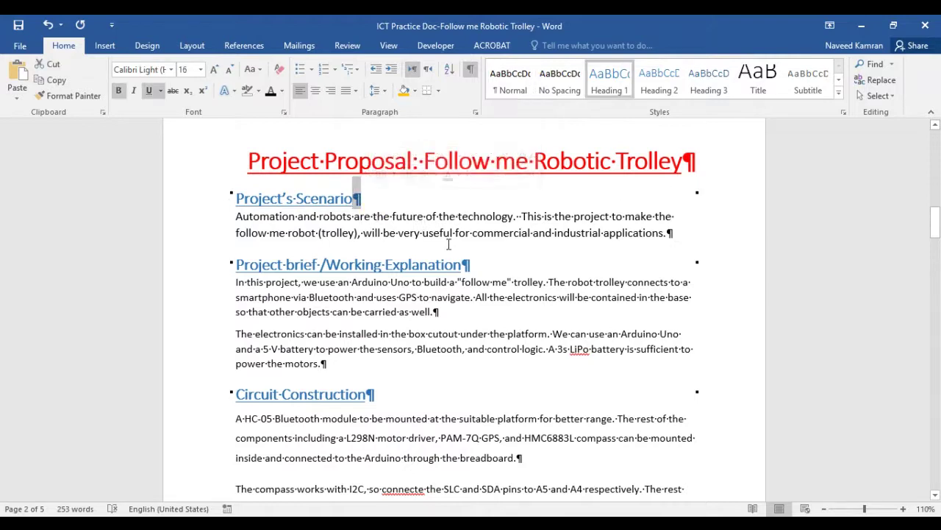
pyautogui.doubleClick(466, 264)
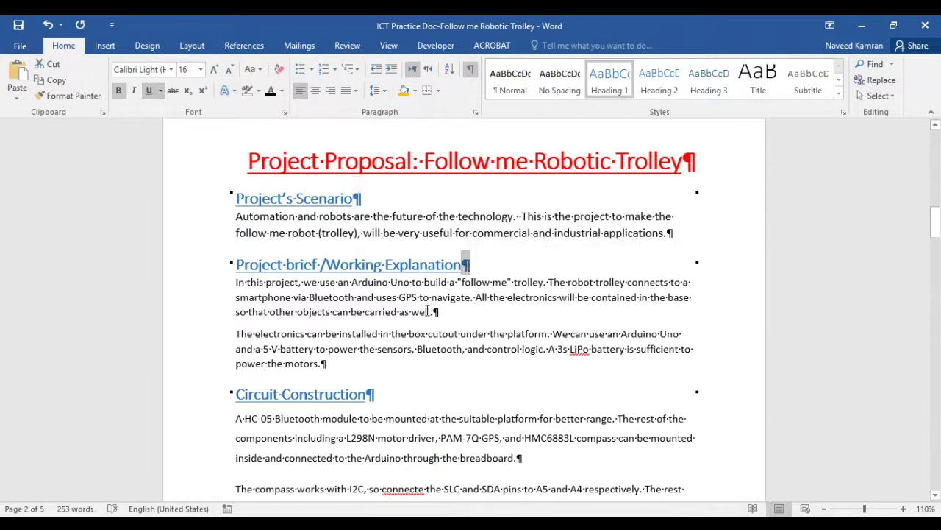
pyautogui.doubleClick(436, 311)
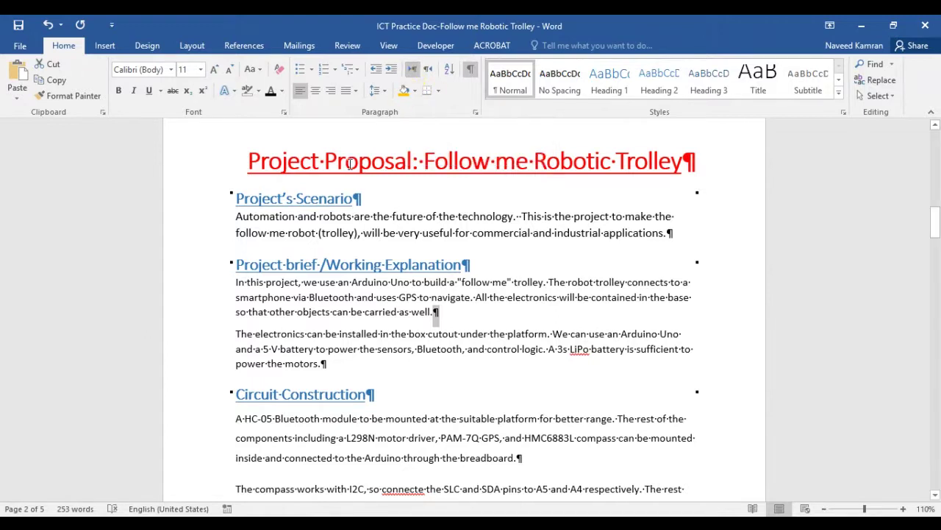
pyautogui.click(338, 262)
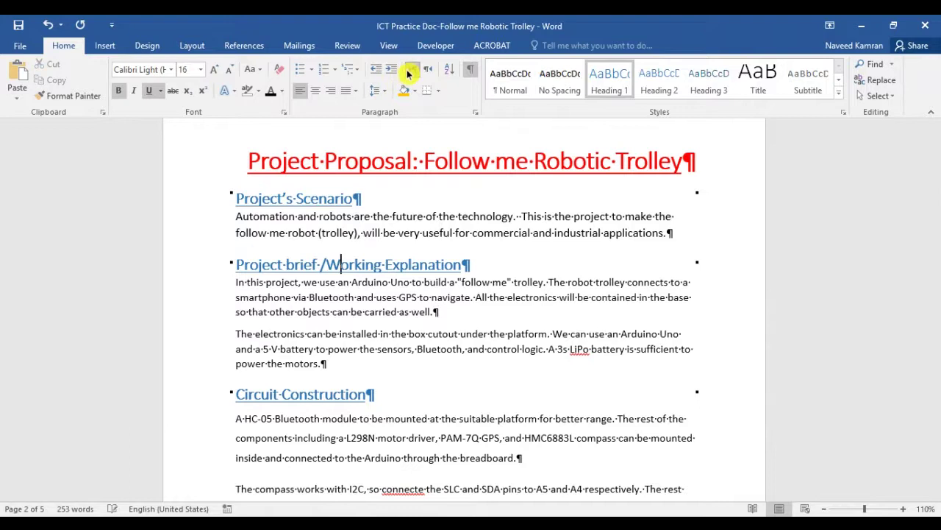
pyautogui.click(376, 213)
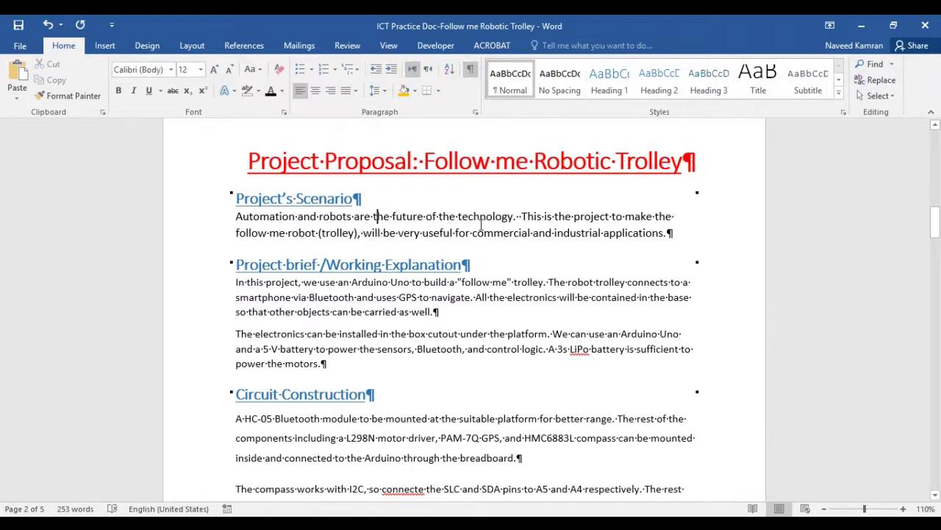
pyautogui.click(115, 46)
pyautogui.click(63, 46)
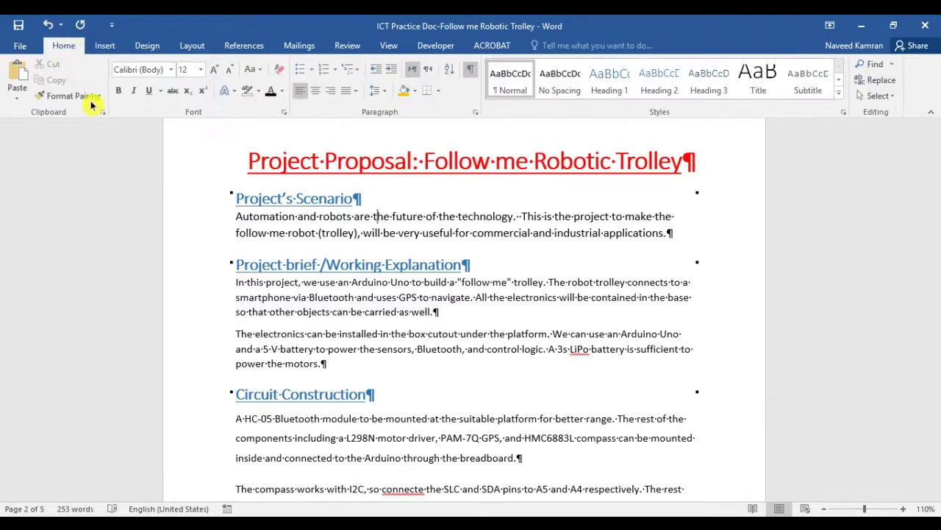
pyautogui.click(471, 72)
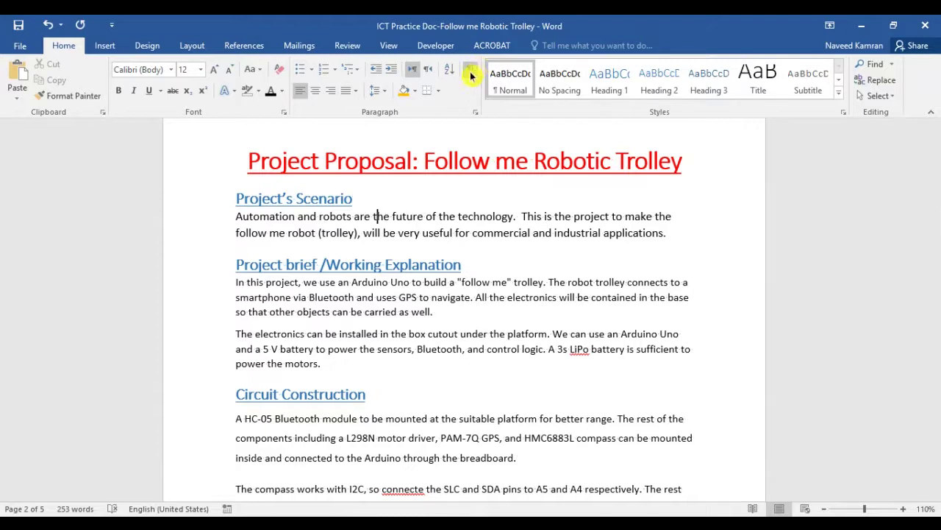
pyautogui.click(104, 47)
# Insert a page break with Ctrl+Enter on the empty line below '10. Hammer'
pyautogui.scroll(-15, 427, 376)
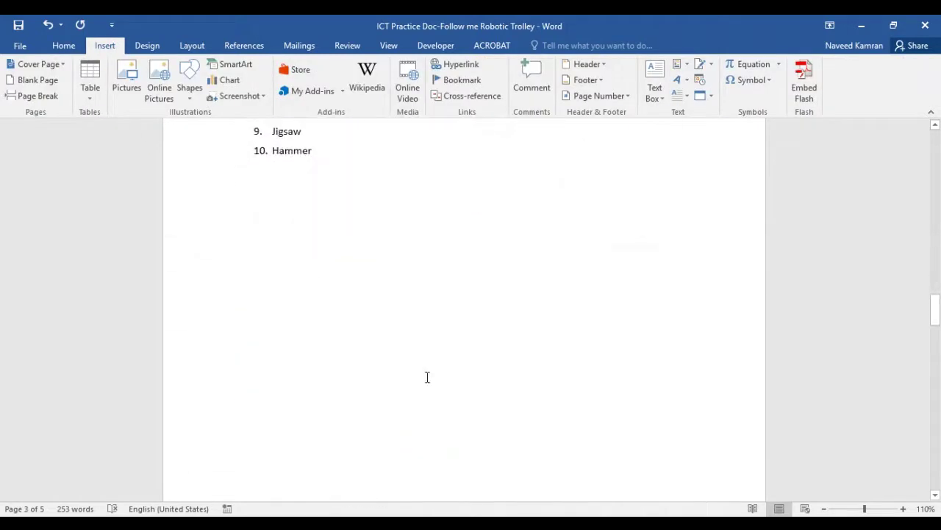
pyautogui.click(272, 193)
pyautogui.moveTo(315, 229); pyautogui.dragTo(239, 206)
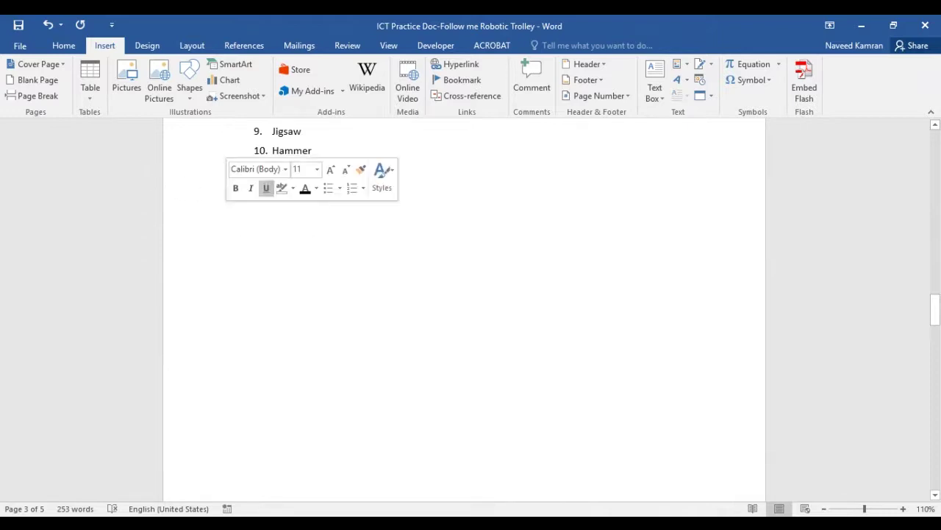
pyautogui.click(362, 228)
pyautogui.scroll(-5, 343, 231)
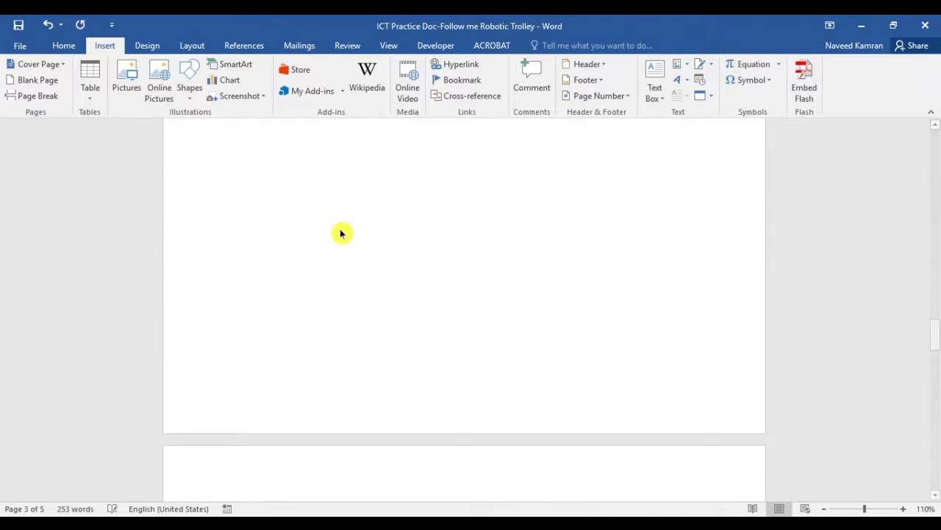
pyautogui.scroll(5, 343, 245)
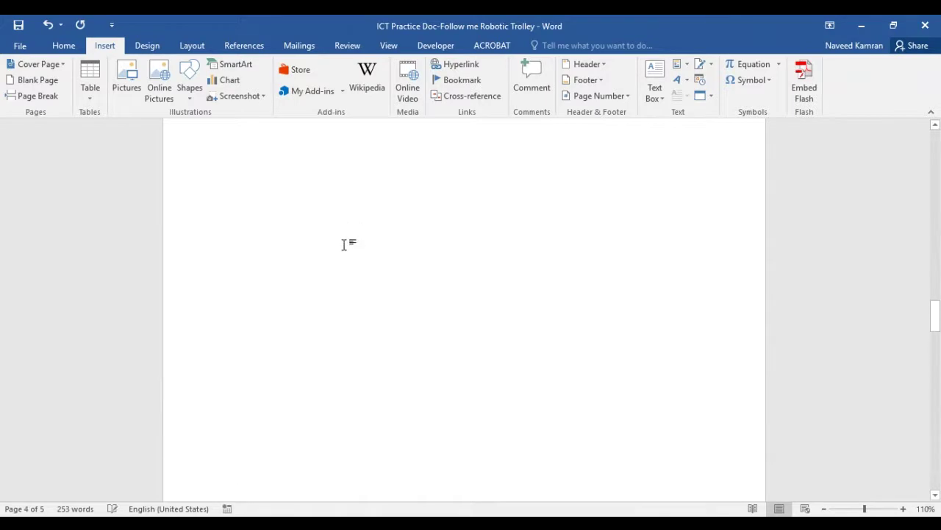
pyautogui.hotkey('ctrl', 'Return')
pyautogui.scroll(-3, 332, 322)
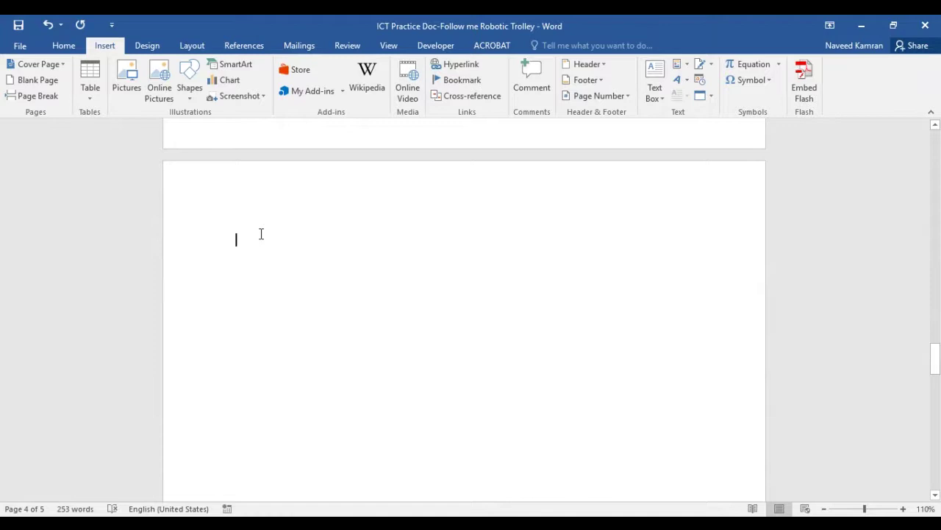
pyautogui.scroll(5, 261, 234)
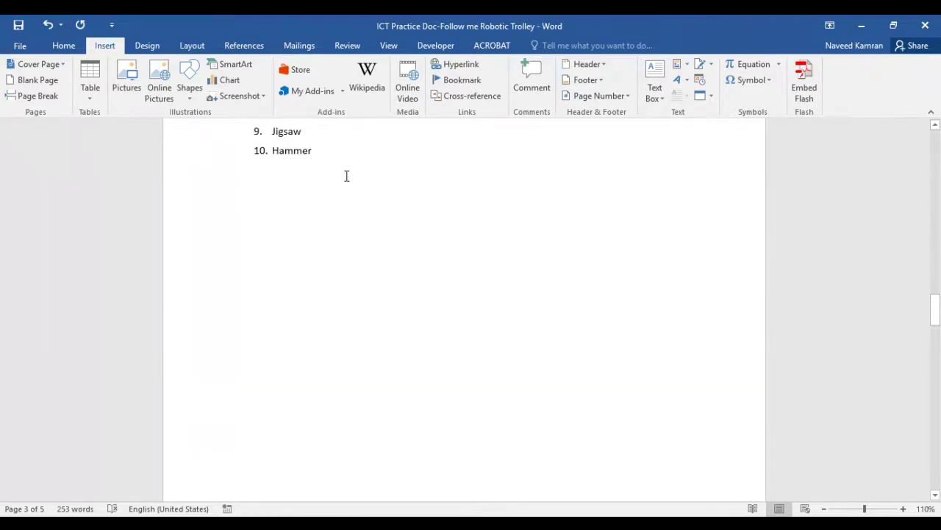
pyautogui.scroll(-5, 346, 214)
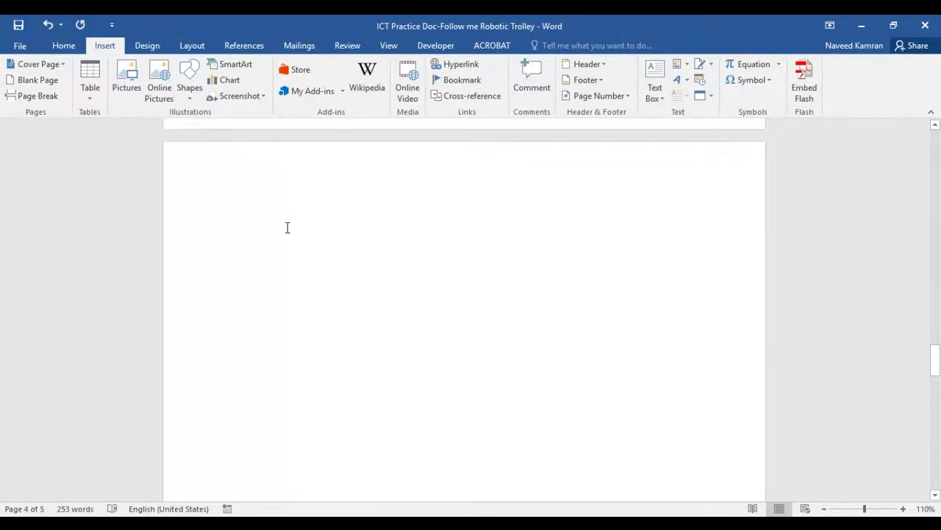
# Insert a 5x3 table with headers S. No., A. No., Name and City
pyautogui.click(89, 97)
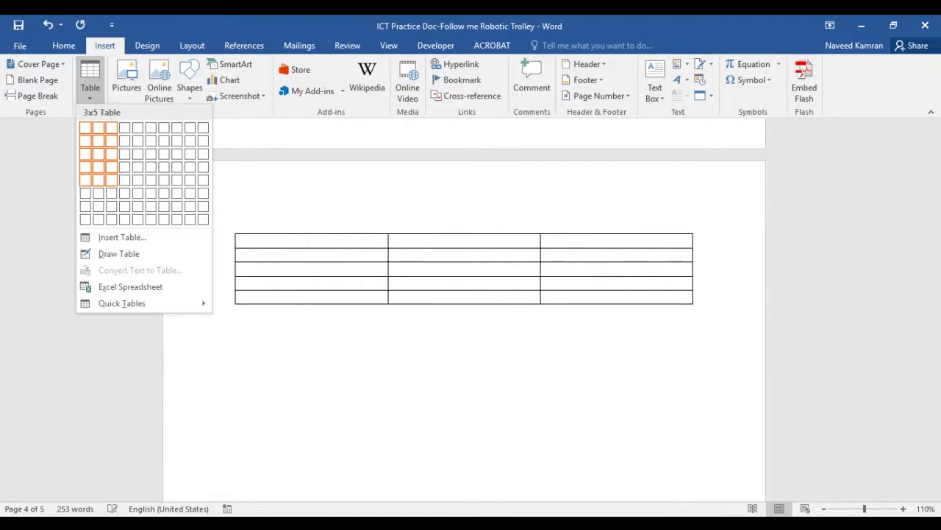
pyautogui.click(138, 153)
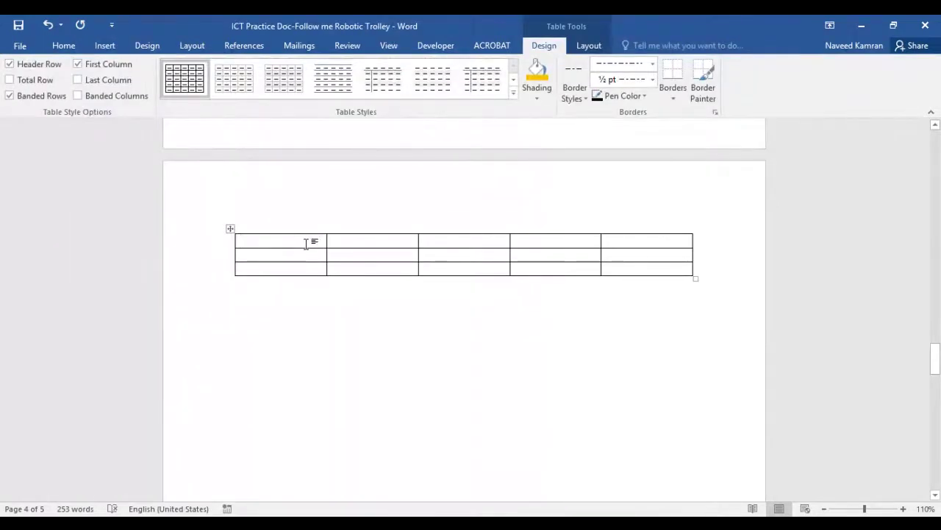
pyautogui.write('S.')
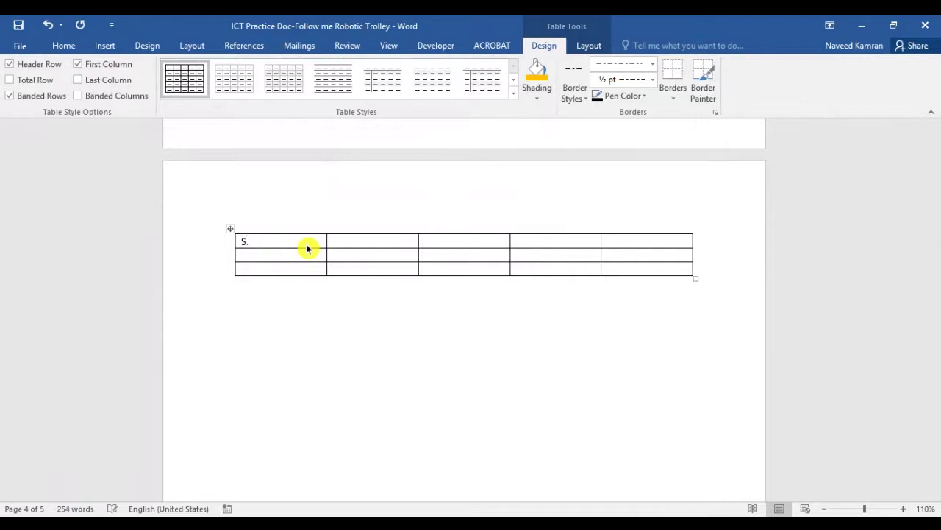
pyautogui.write(' No.')
pyautogui.press('Tab')
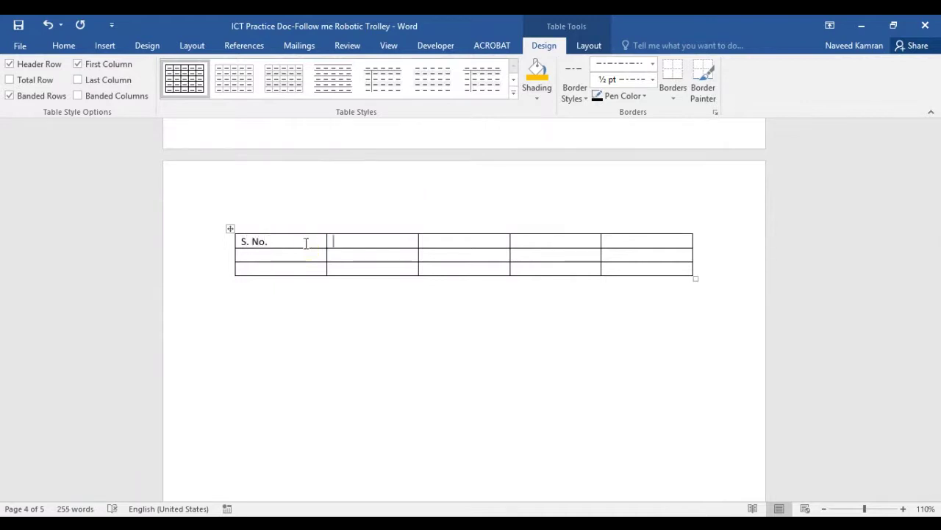
pyautogui.write('A. No.')
pyautogui.press('Tab')
pyautogui.write('S')
pyautogui.press('BackSpace')
pyautogui.write('Name')
pyautogui.press('Tab')
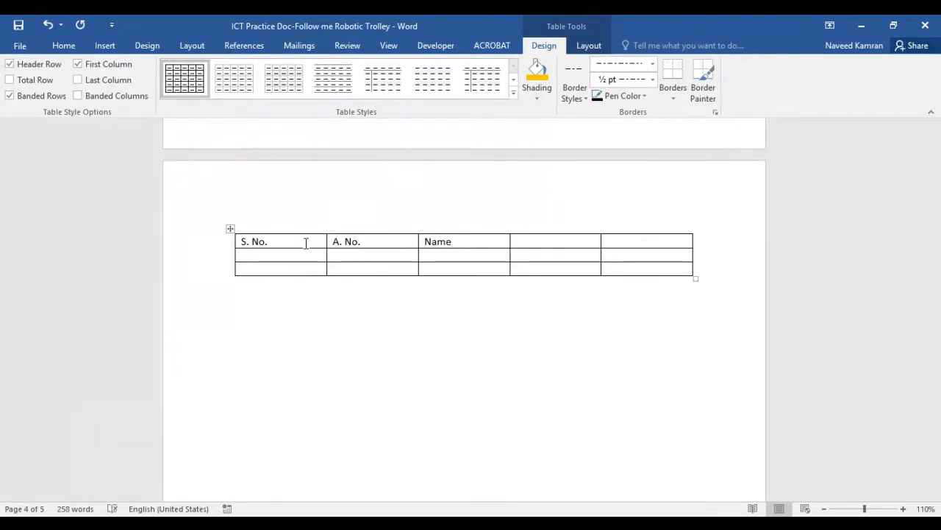
pyautogui.write('City')
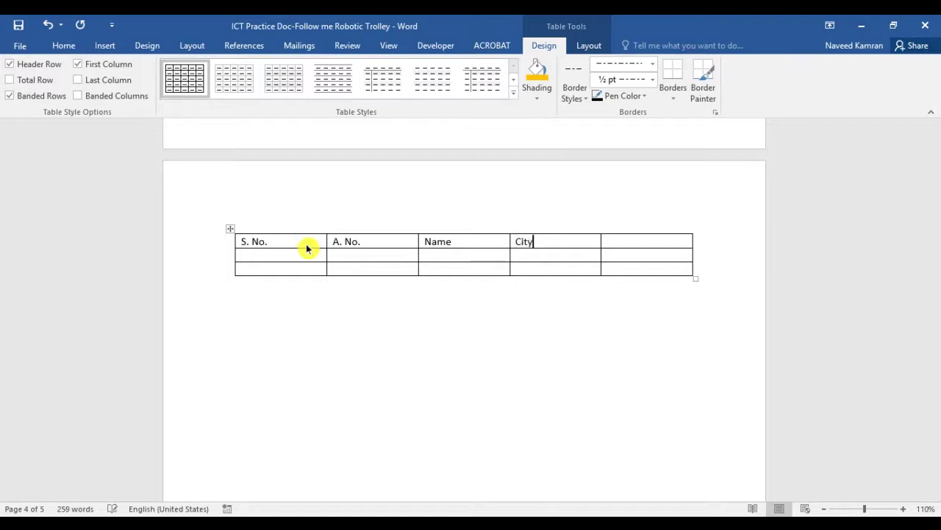
pyautogui.press('Tab')
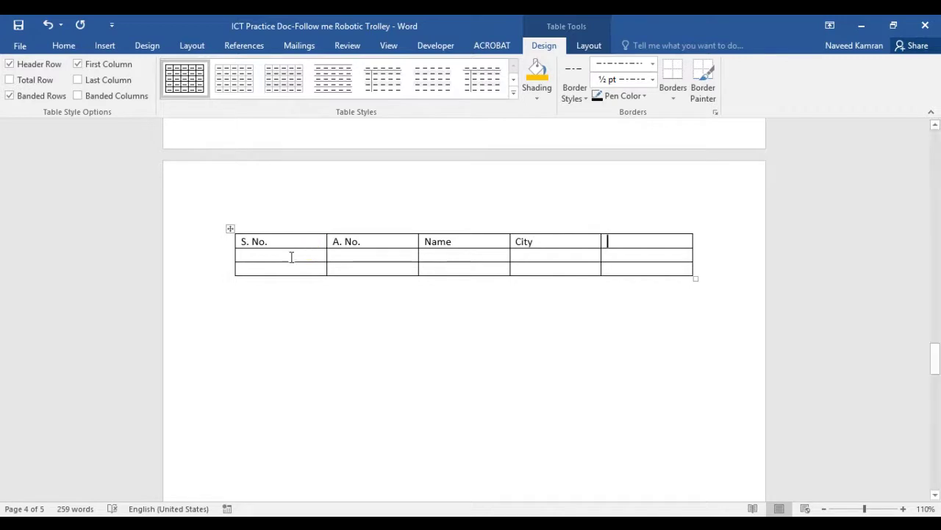
# Fill the first data row: 1, an A. No. value, a person's name, and Abu dhab
pyautogui.click(303, 257)
pyautogui.write('1')
pyautogui.press('Tab')
pyautogui.press('Tab')
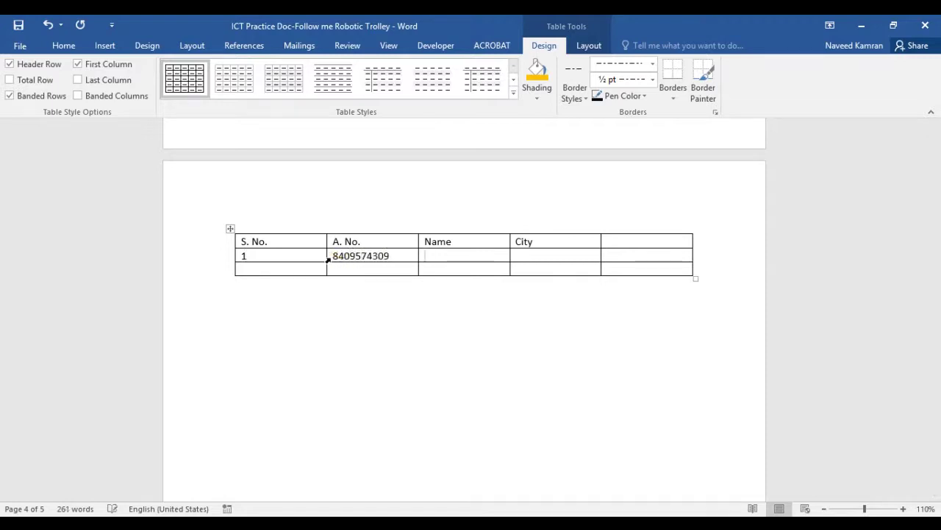
pyautogui.write('Muham')
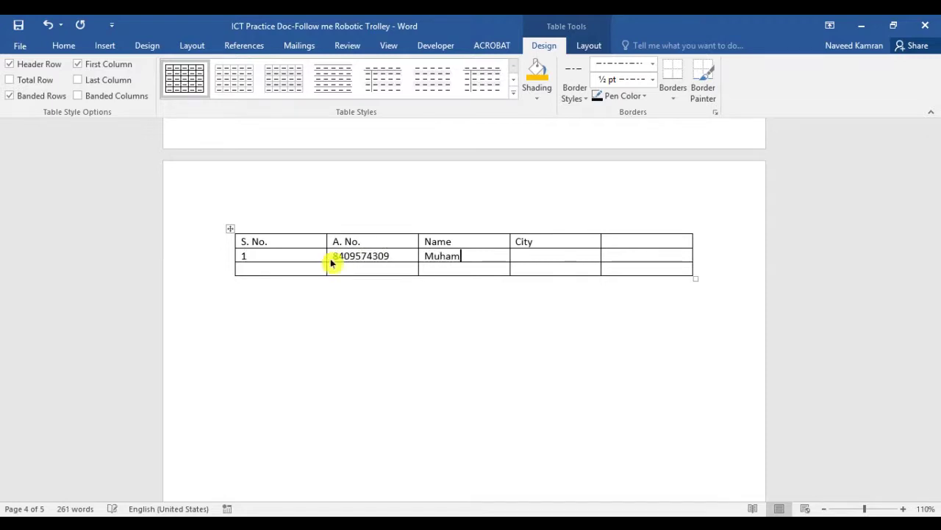
pyautogui.write('mad')
pyautogui.press('Tab')
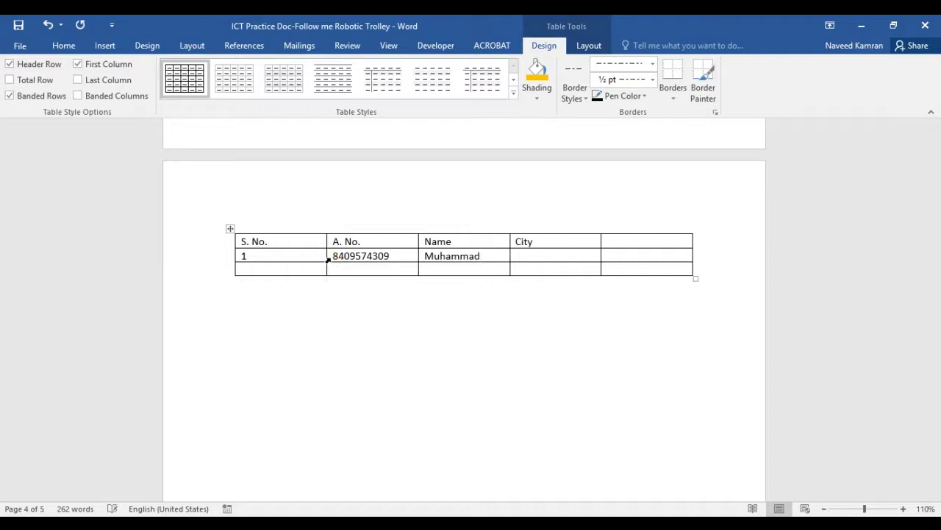
pyautogui.write('Abu dhabi')
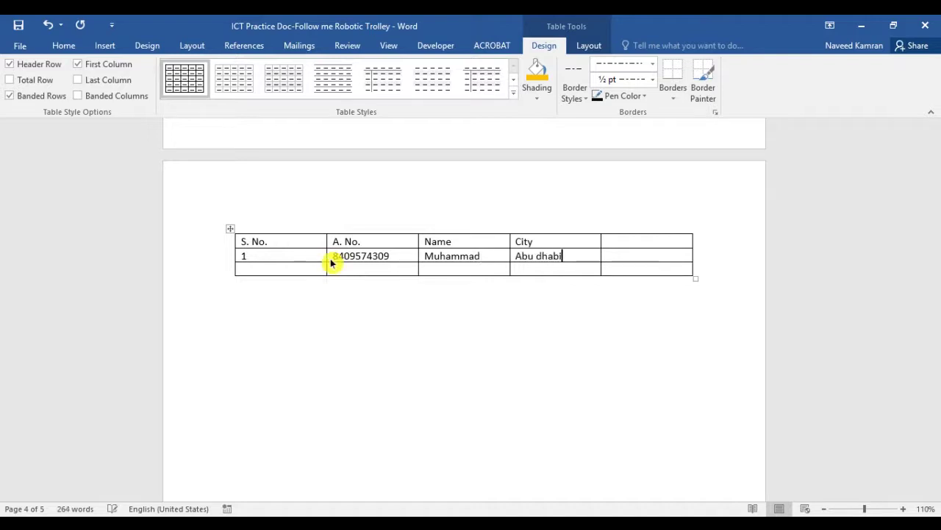
pyautogui.press('Tab')
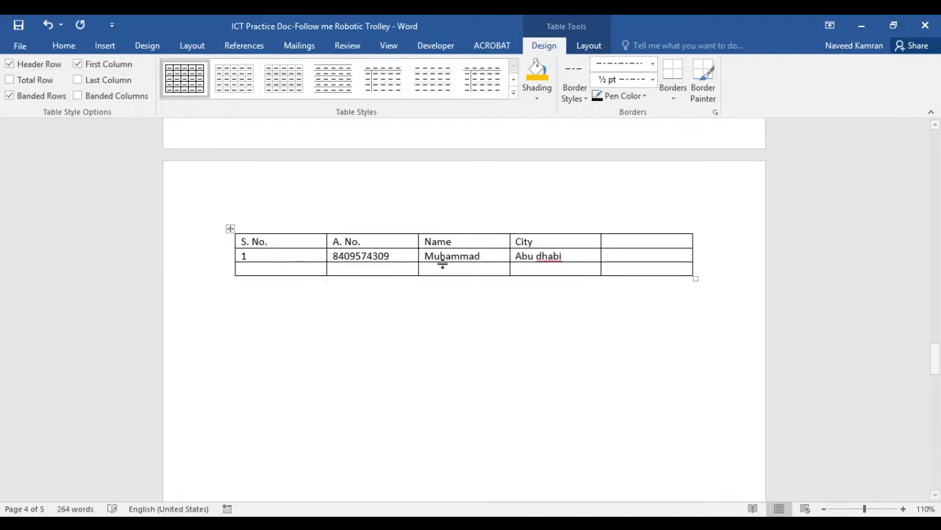
# Add two empty rows at the bottom of the table
pyautogui.click(660, 240)
pyautogui.click(639, 269)
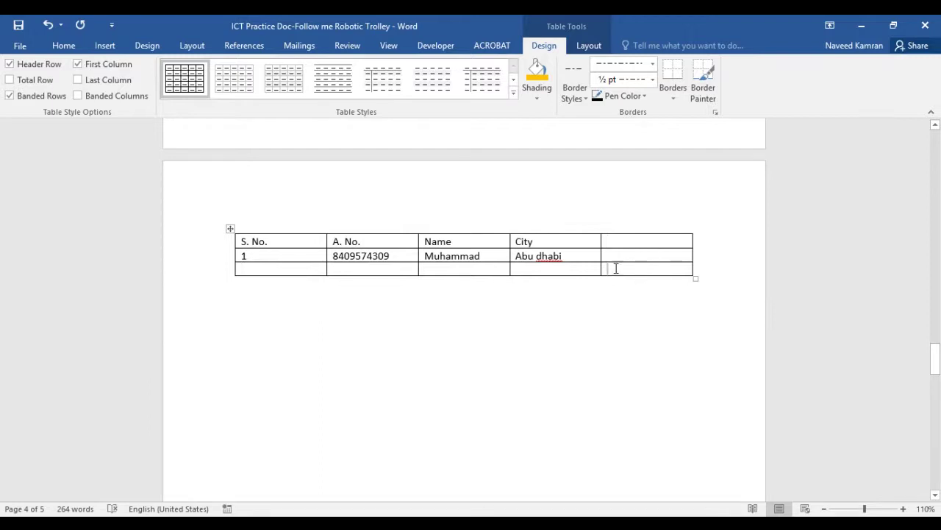
pyautogui.click(230, 278)
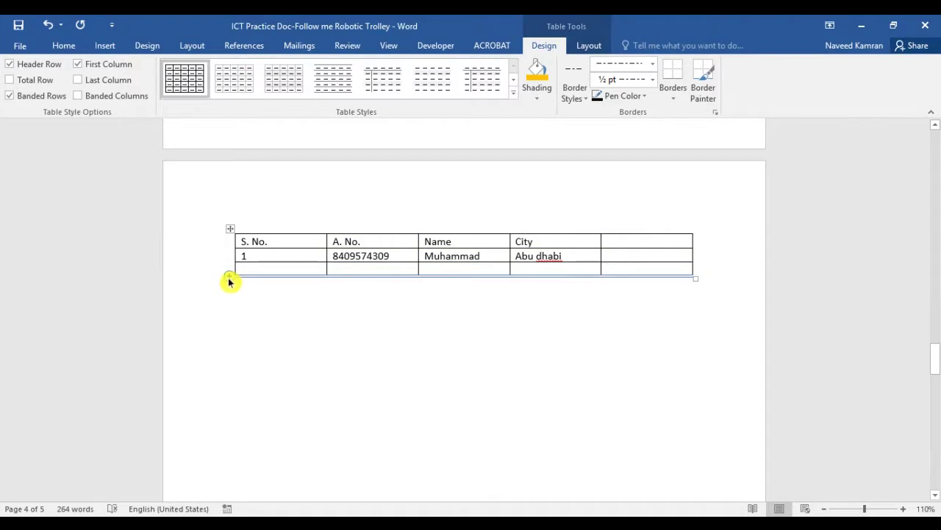
pyautogui.click(229, 278)
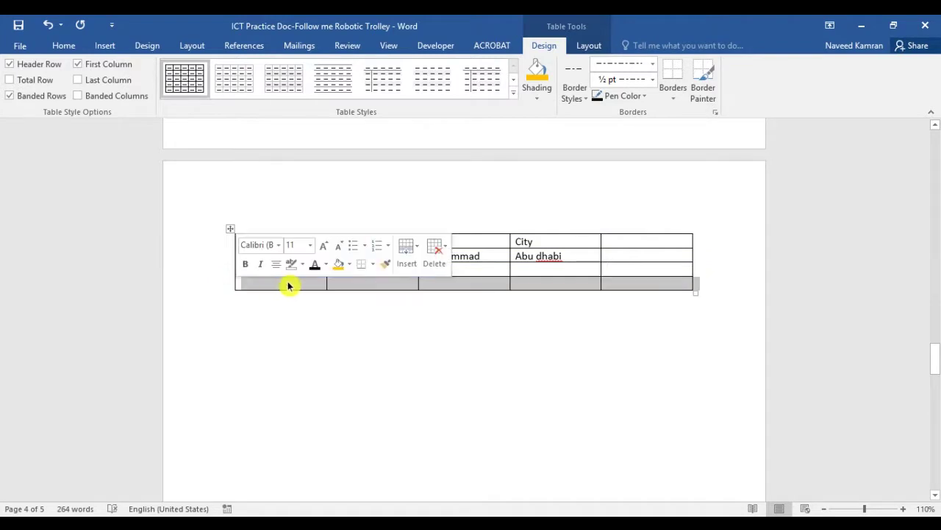
pyautogui.click(366, 284)
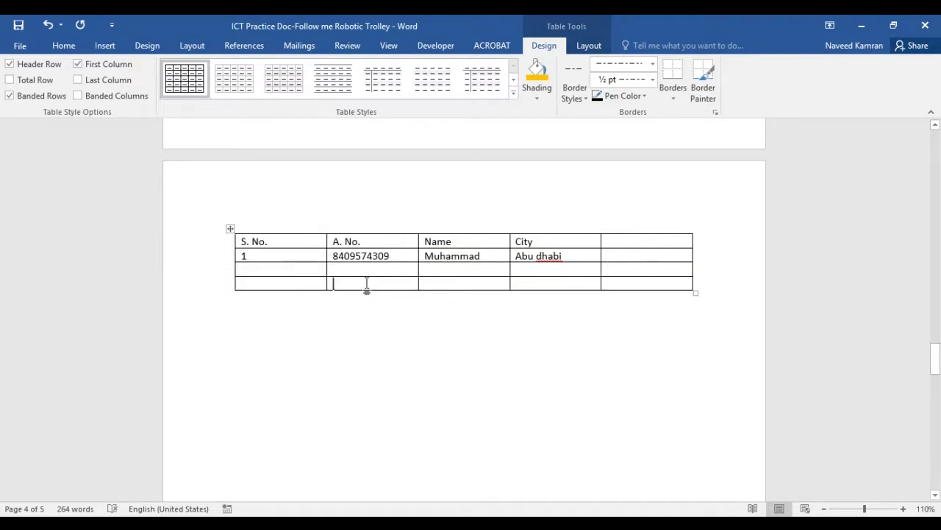
pyautogui.rightClick(222, 289)
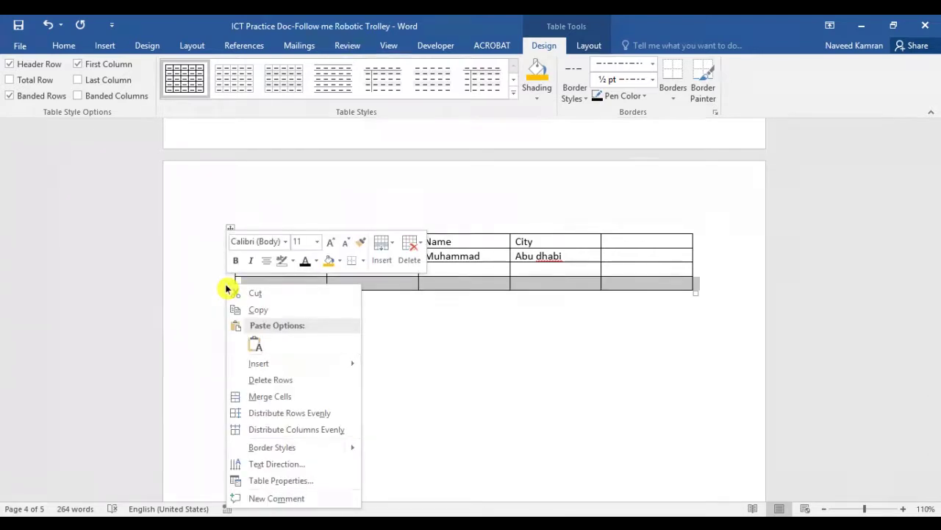
pyautogui.moveTo(259, 363)
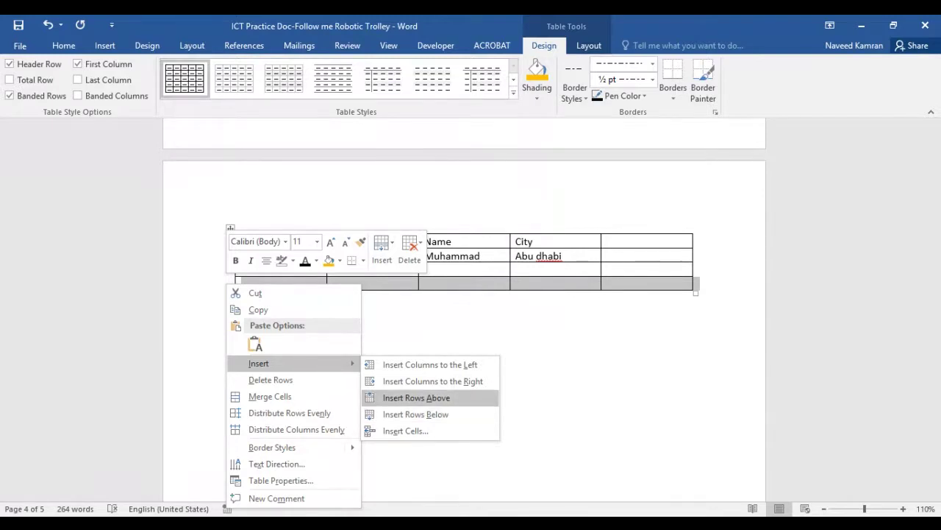
pyautogui.click(433, 398)
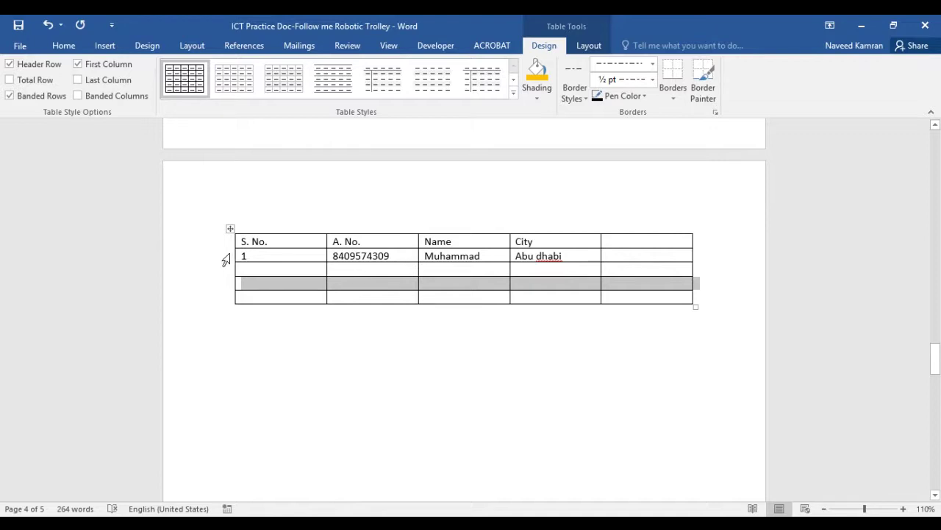
# Insert an empty row above the filled data row with Insert Rows Above
pyautogui.click(225, 257)
pyautogui.rightClick(227, 256)
pyautogui.moveTo(294, 333)
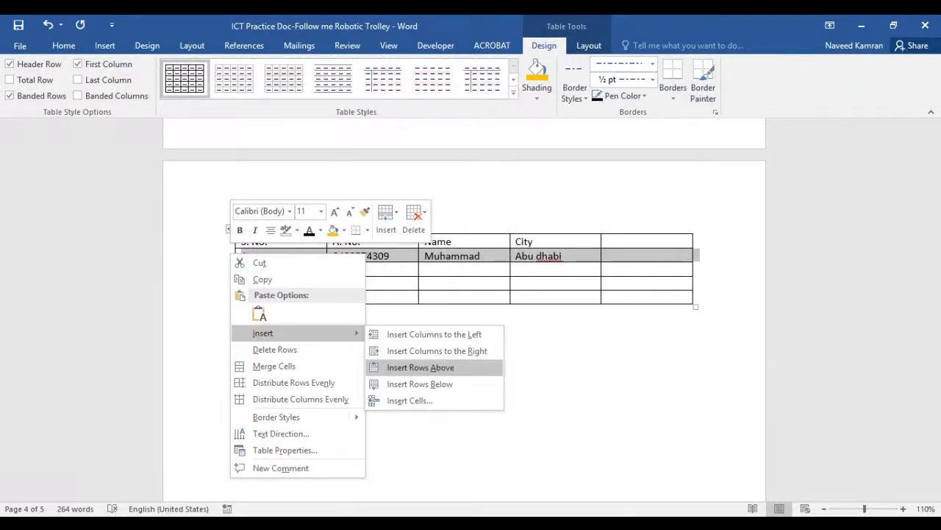
pyautogui.click(471, 373)
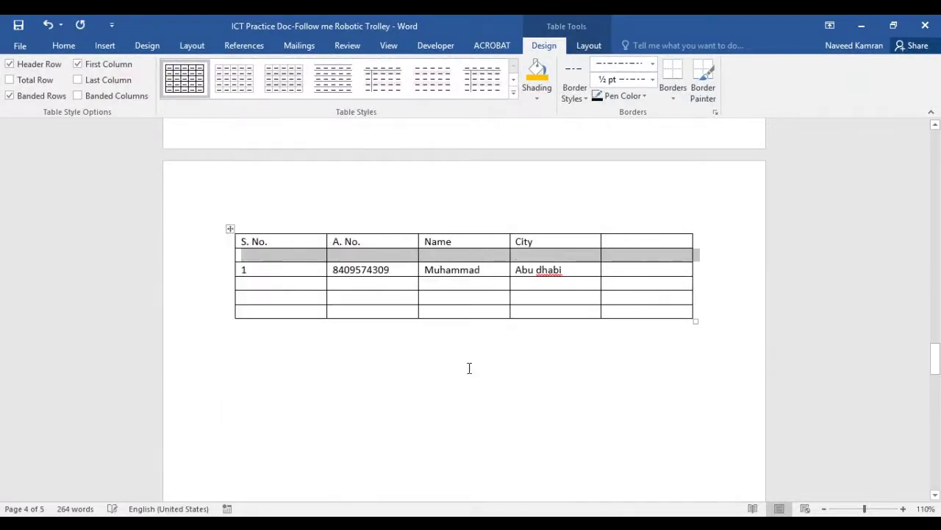
pyautogui.click(274, 256)
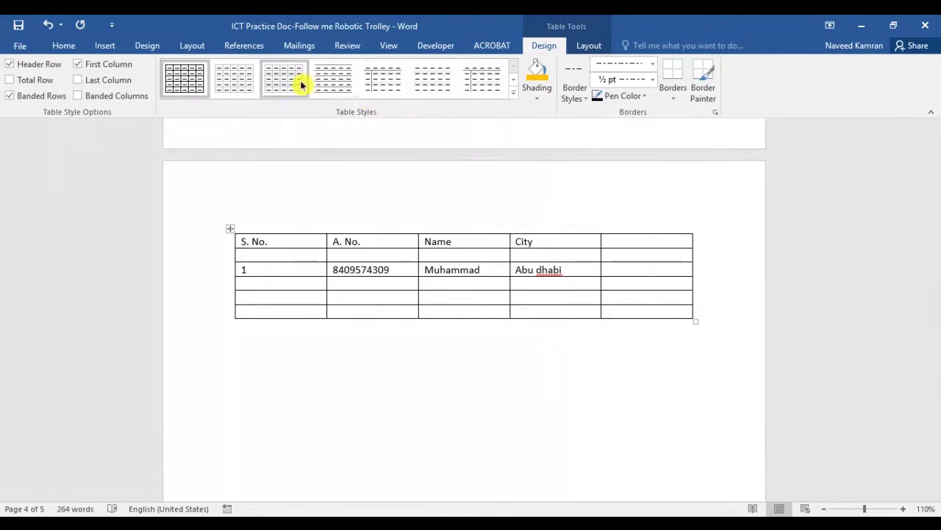
# Try a plain table style on the whole table
pyautogui.click(232, 229)
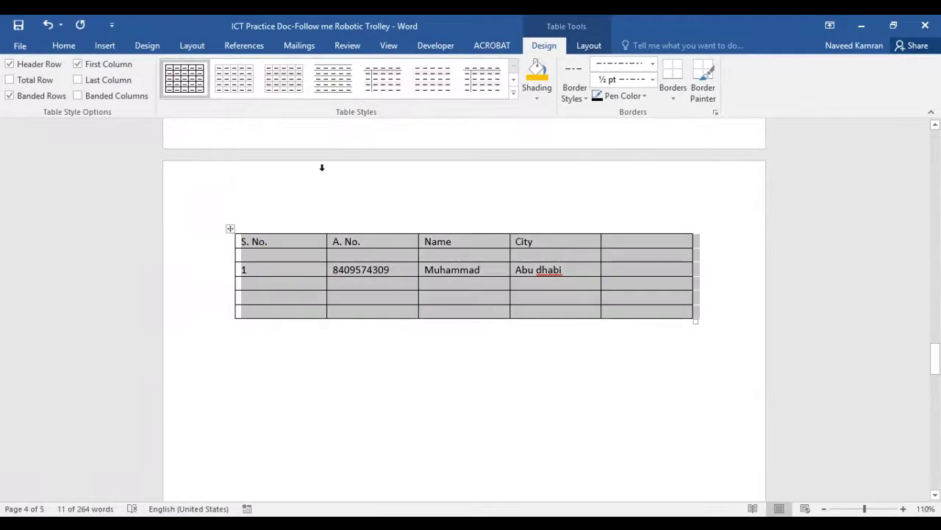
pyautogui.click(284, 87)
pyautogui.click(286, 87)
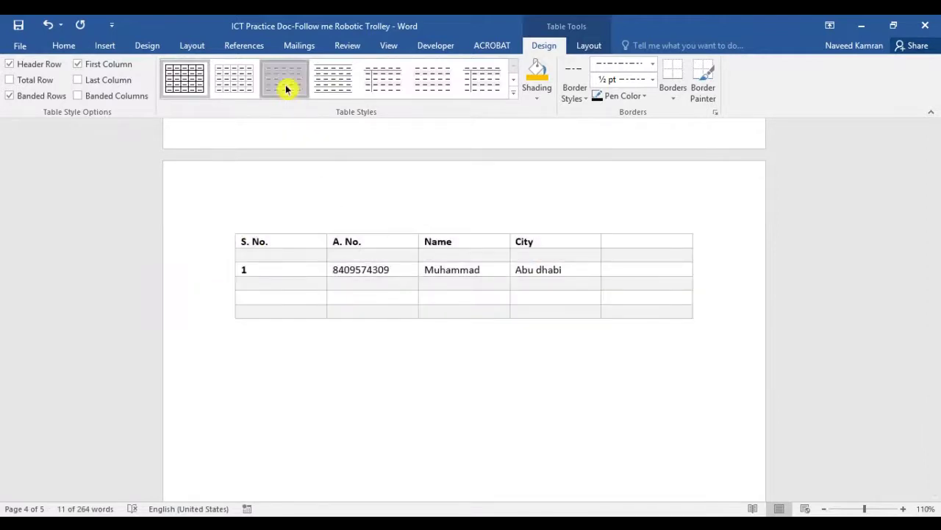
pyautogui.click(329, 312)
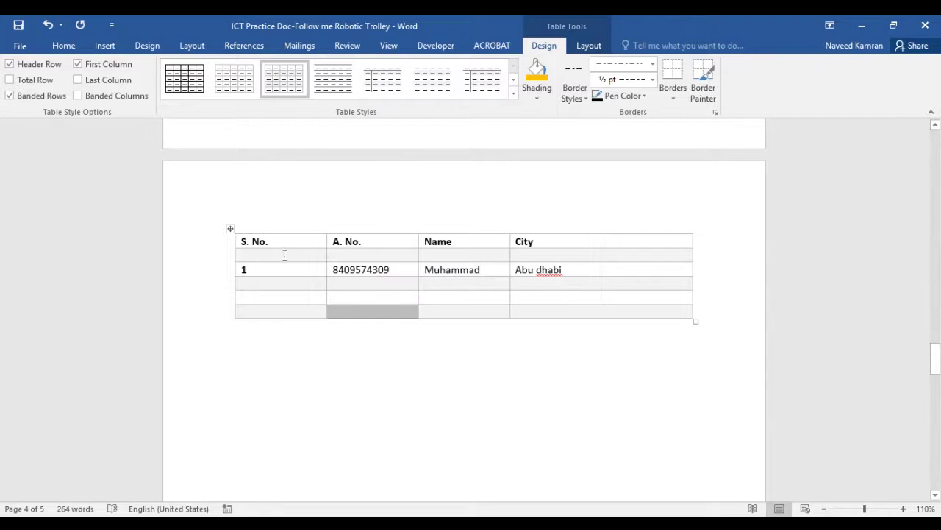
# Apply the yellow Grid Table style from the full table styles gallery
pyautogui.click(229, 232)
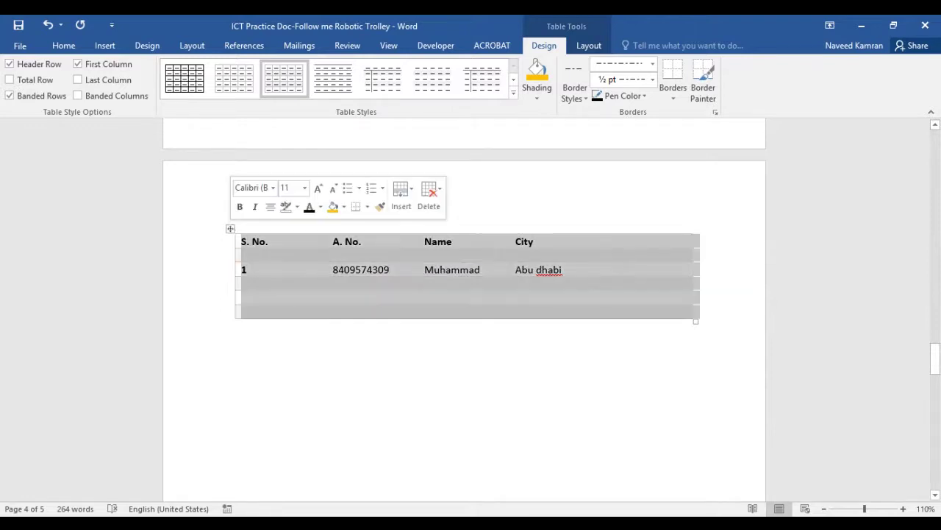
pyautogui.click(513, 93)
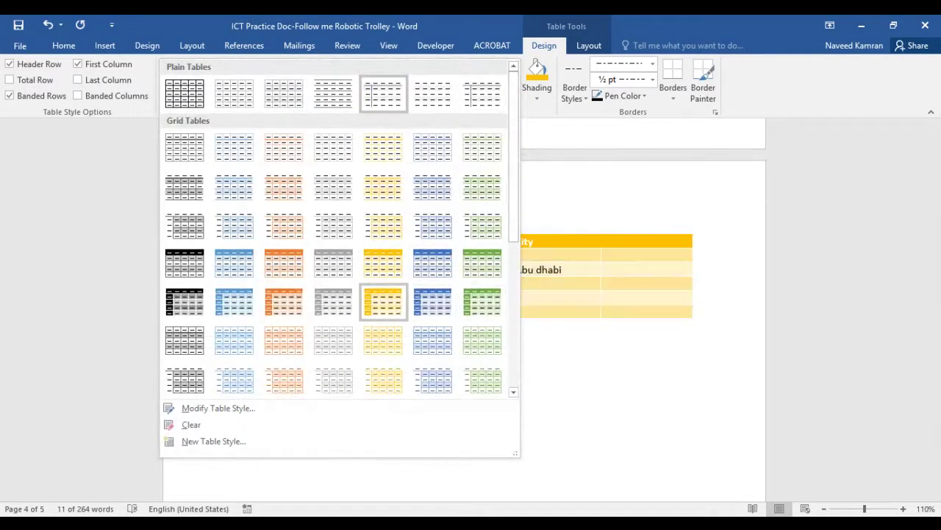
pyautogui.click(383, 302)
pyautogui.click(417, 352)
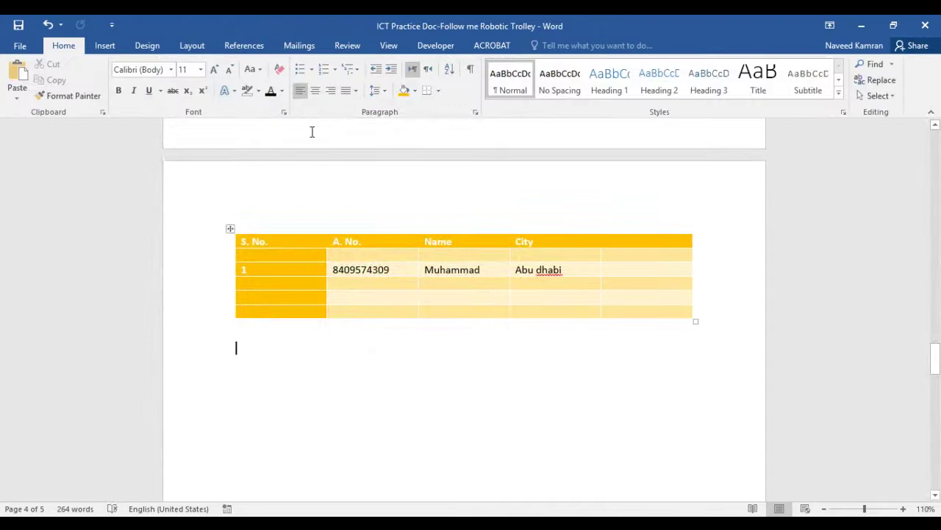
pyautogui.click(107, 49)
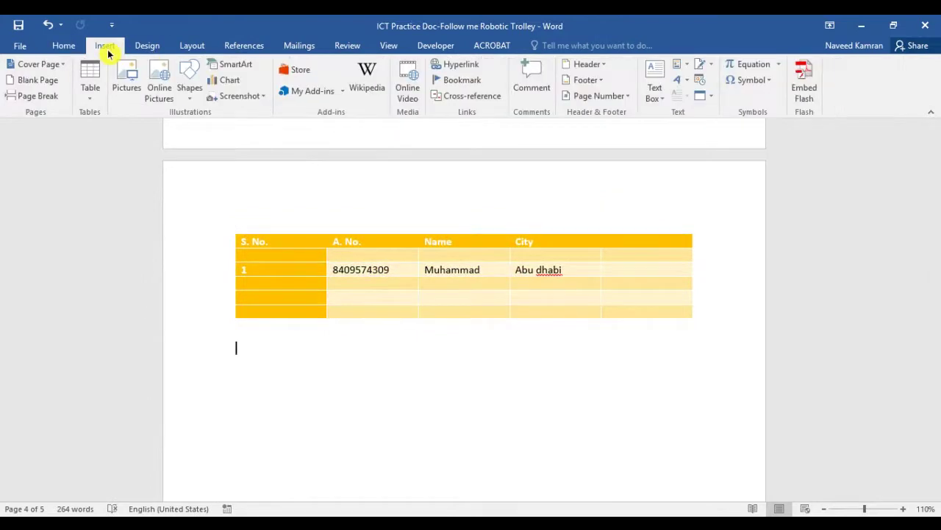
pyautogui.click(92, 95)
pyautogui.click(398, 284)
pyautogui.click(160, 94)
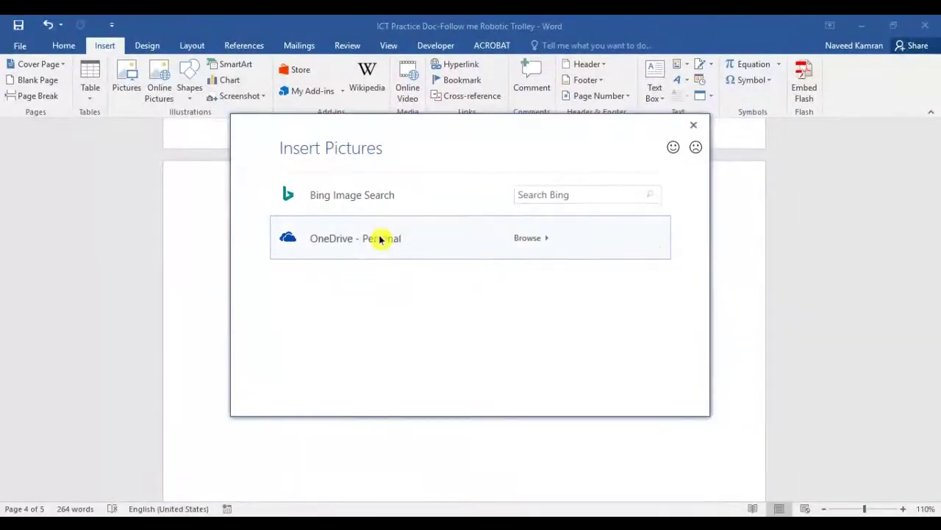
pyautogui.click(563, 197)
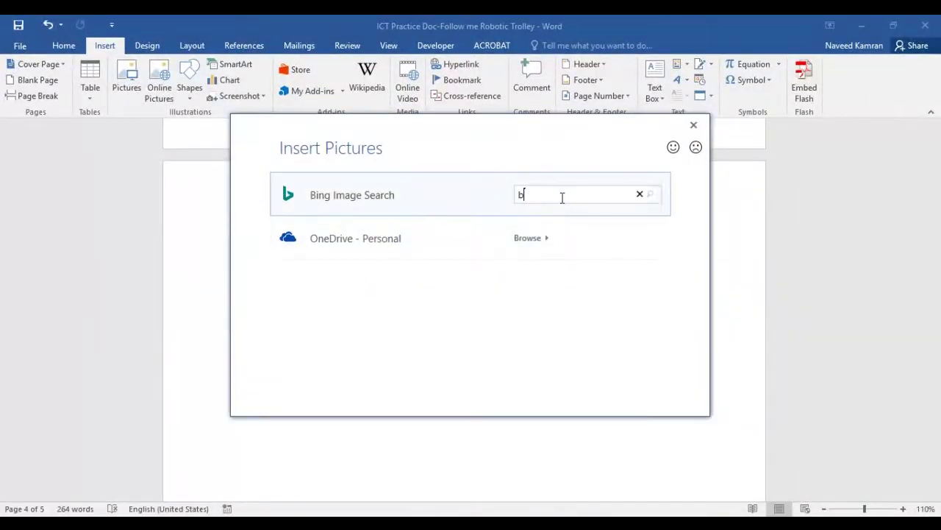
pyautogui.write('birds')
pyautogui.press('Return')
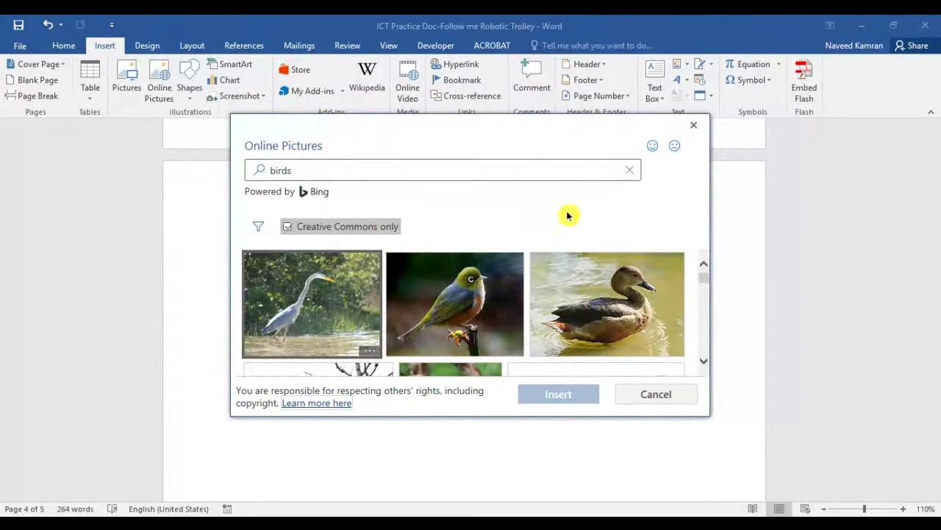
pyautogui.click(484, 309)
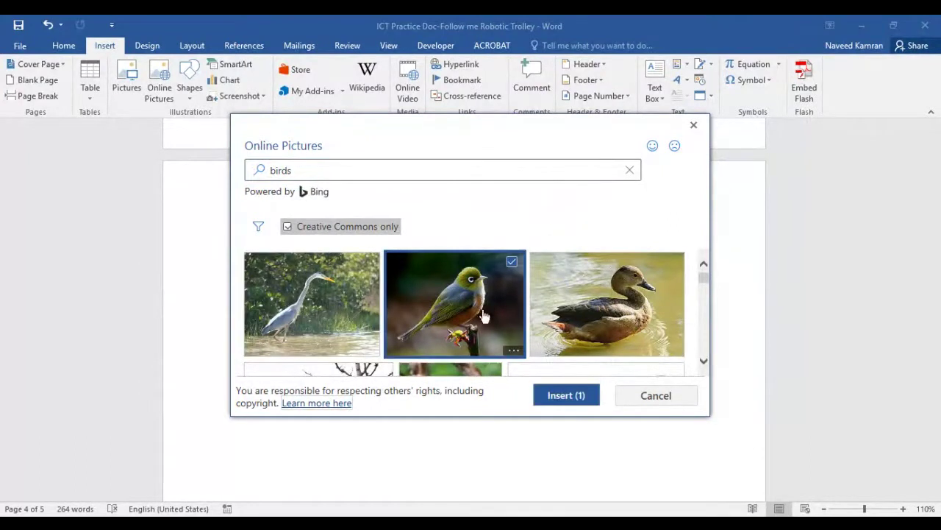
pyautogui.click(562, 401)
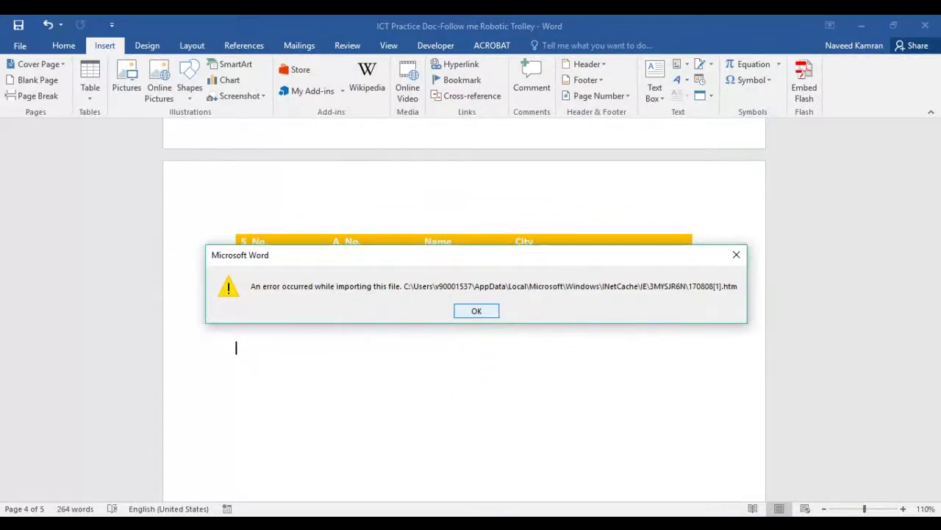
pyautogui.click(471, 311)
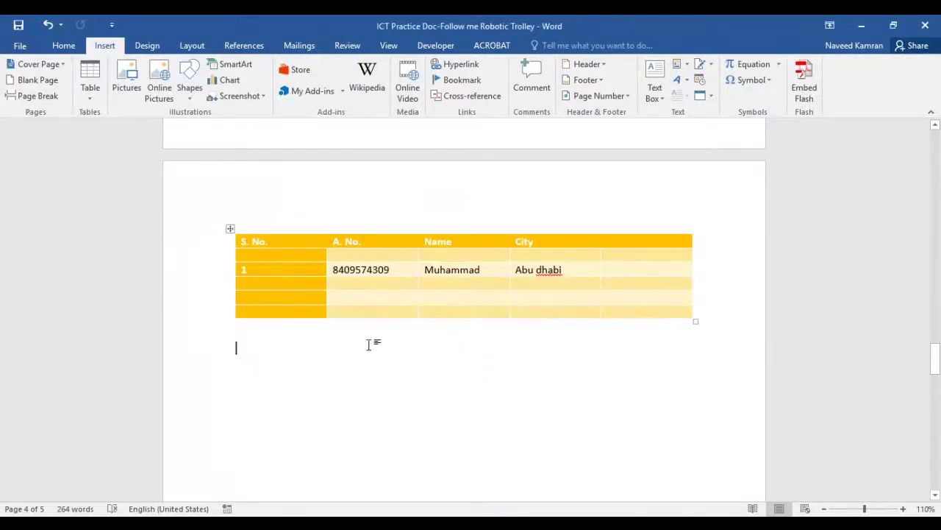
# Draw an oval shape just below the table
pyautogui.click(189, 79)
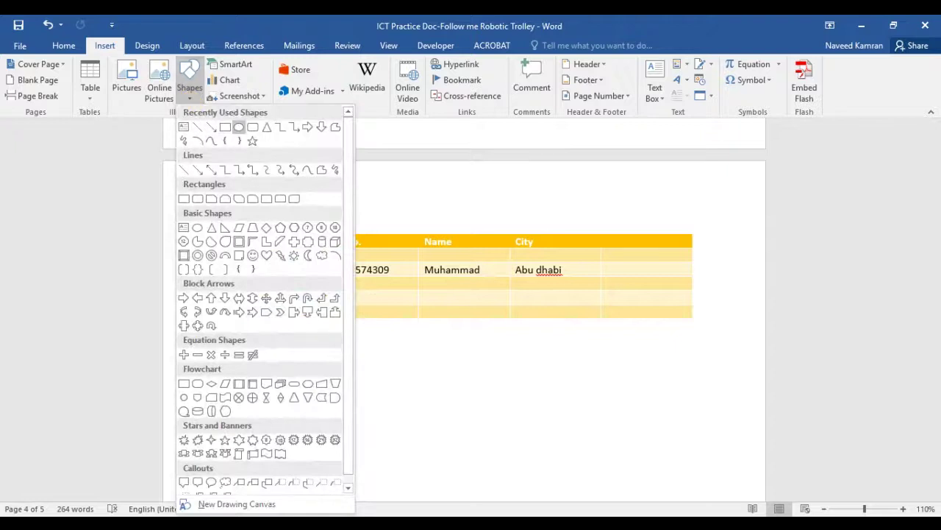
pyautogui.click(238, 126)
pyautogui.moveTo(269, 361); pyautogui.dragTo(395, 404)
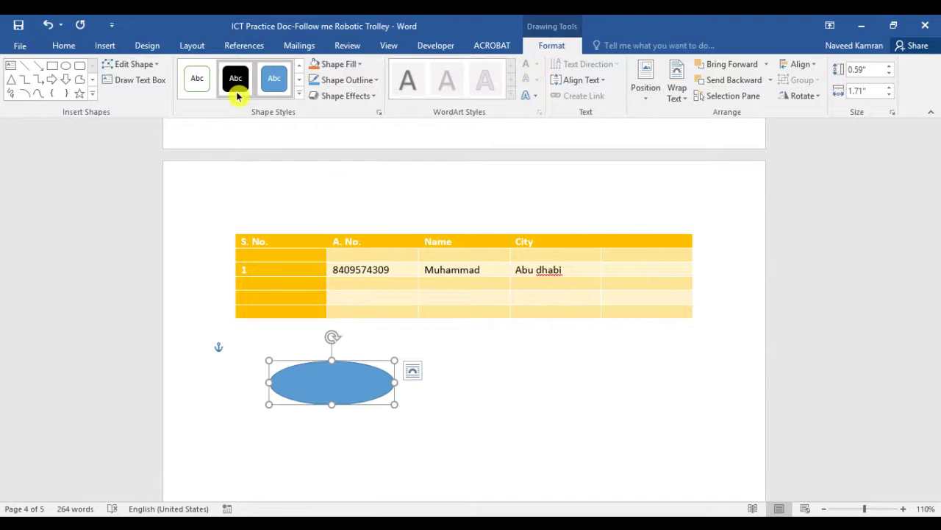
# Give the oval a dark orange outline and a light orange fill
pyautogui.click(373, 79)
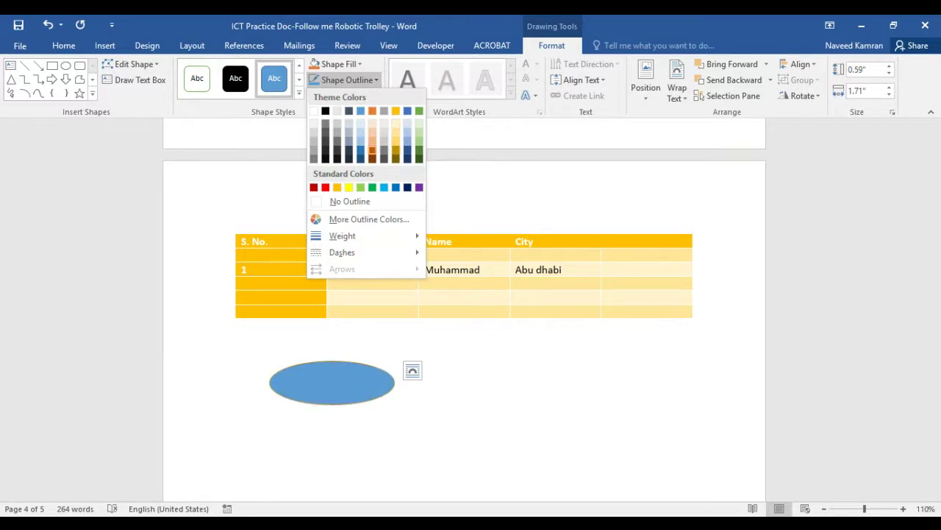
pyautogui.click(372, 151)
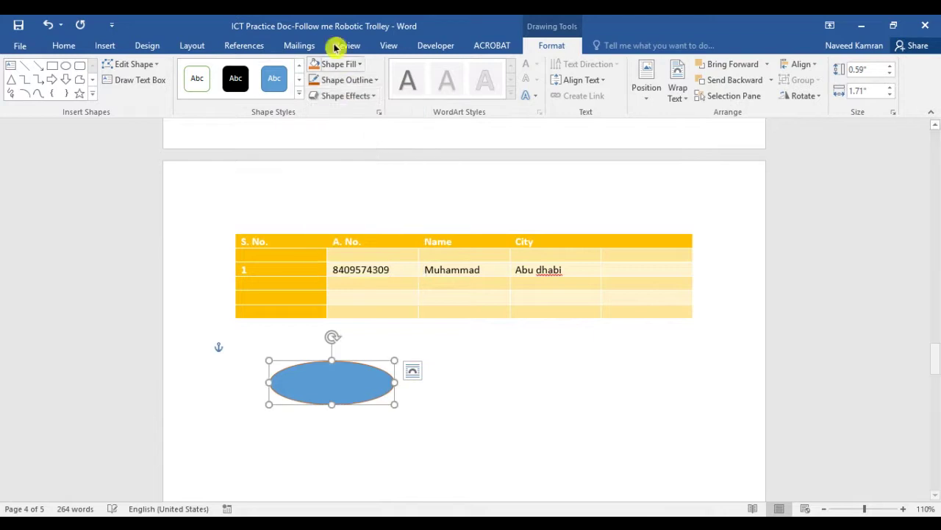
pyautogui.click(365, 67)
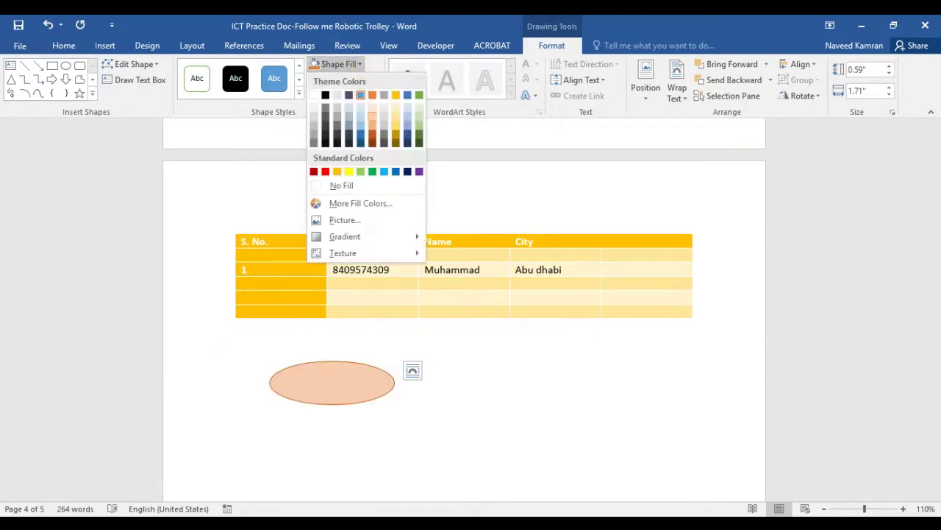
pyautogui.click(372, 115)
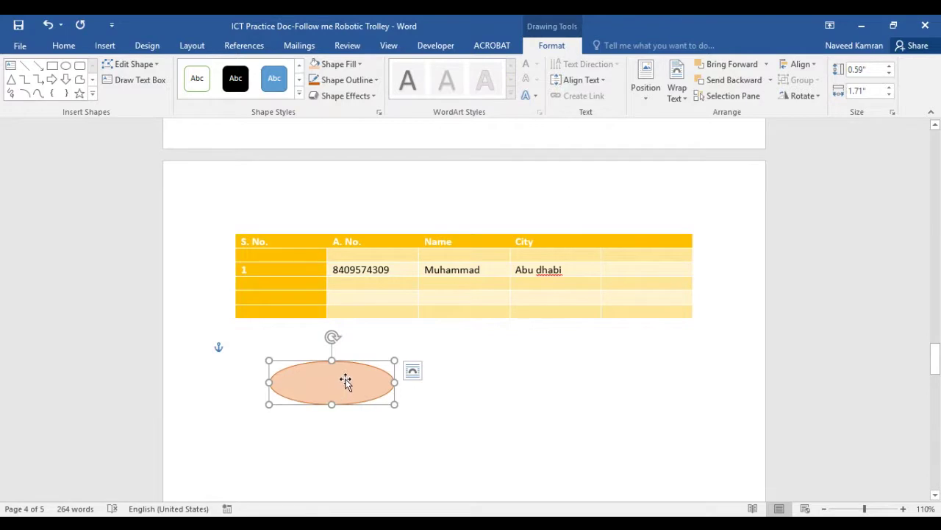
pyautogui.click(461, 390)
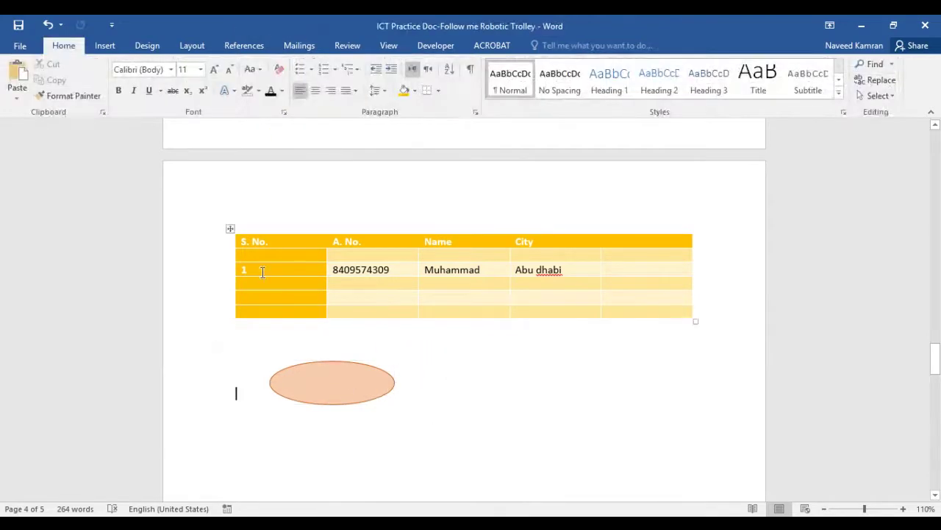
pyautogui.click(105, 45)
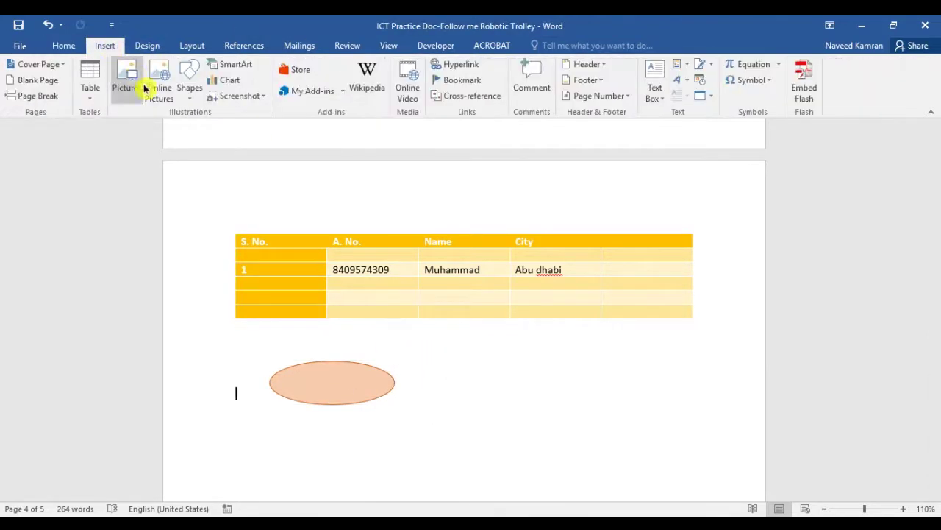
# Insert an Alternating Hexagons SmartArt graphic and select its first hexagon
pyautogui.click(239, 64)
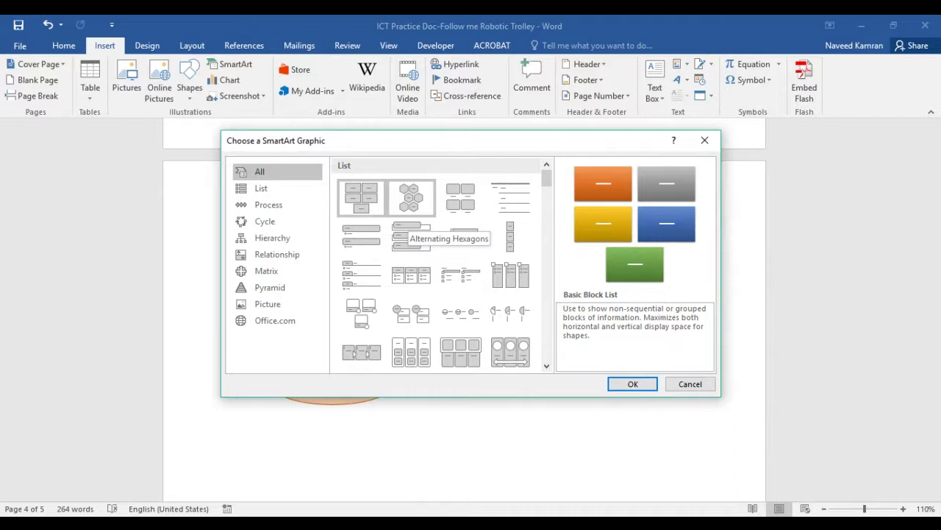
pyautogui.click(411, 198)
pyautogui.click(633, 383)
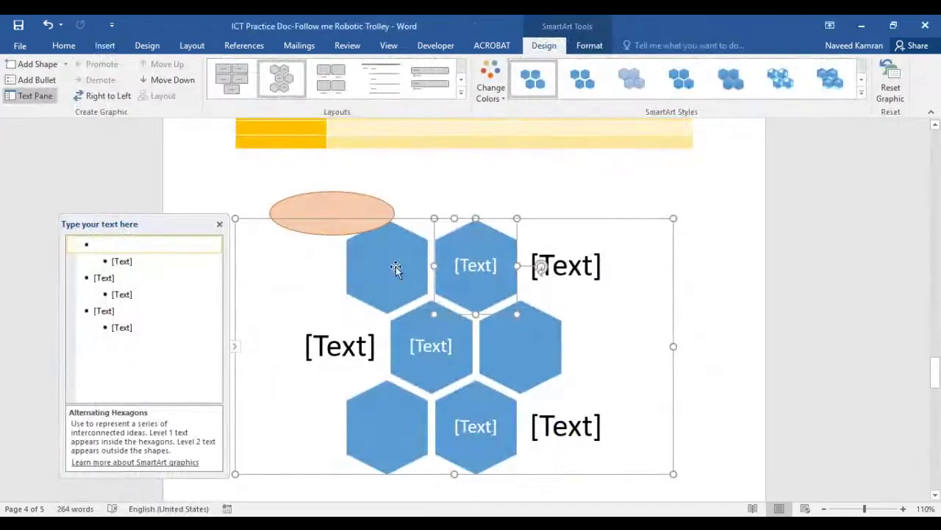
pyautogui.click(396, 269)
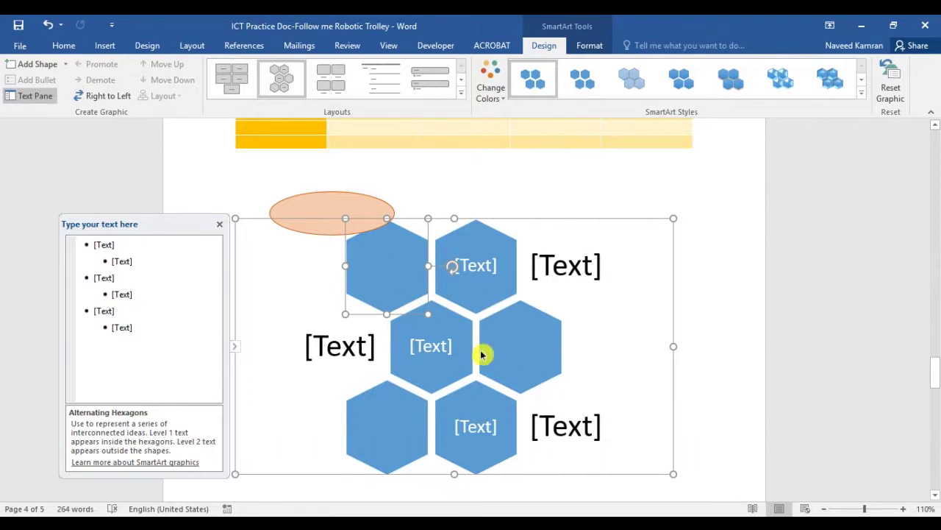
pyautogui.scroll(3, 519, 360)
pyautogui.scroll(6, 519, 361)
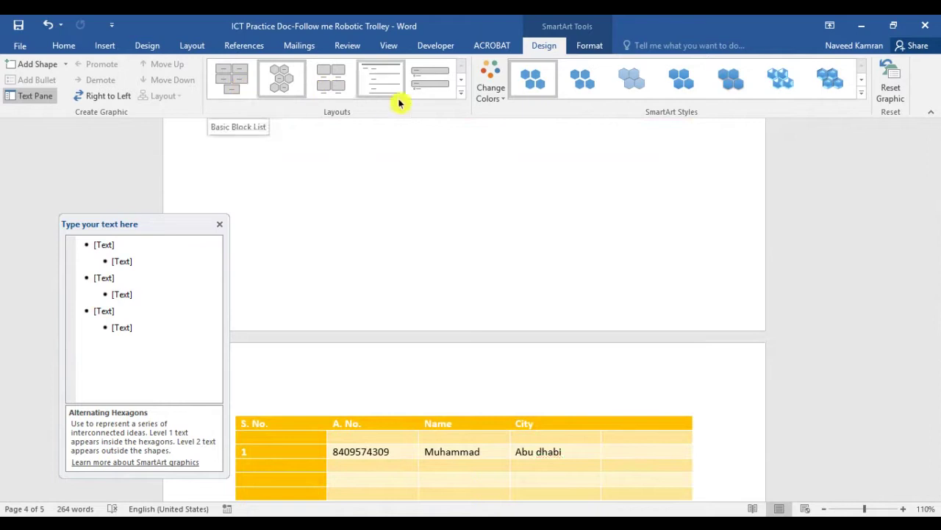
# Change the SmartArt layout to Vertical Chevron List
pyautogui.click(461, 92)
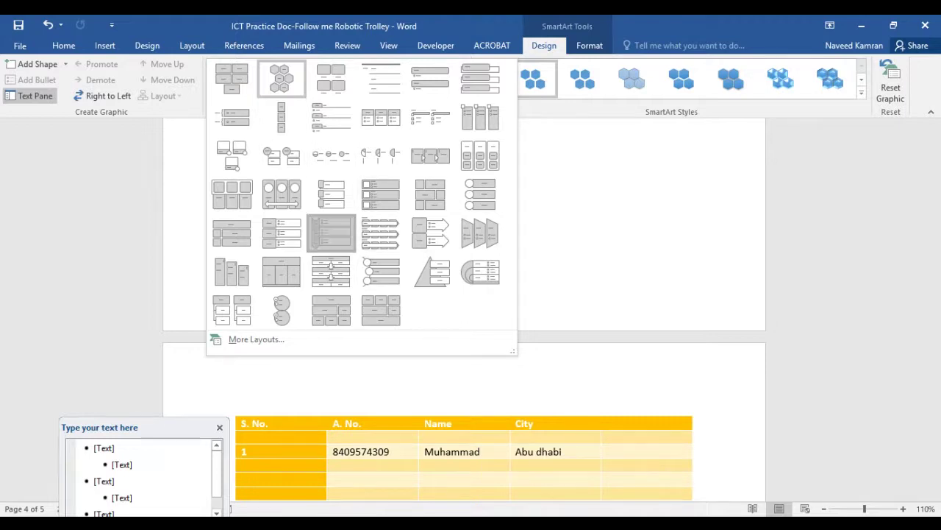
pyautogui.click(335, 235)
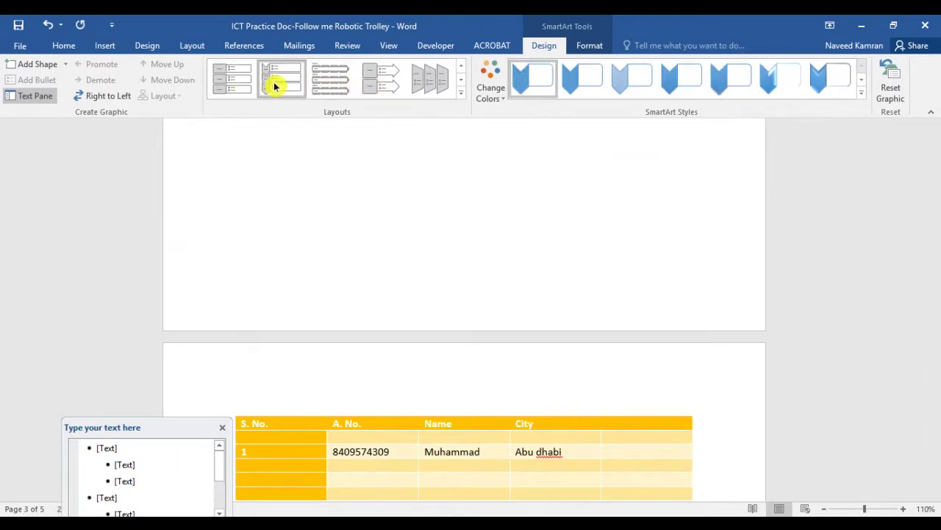
pyautogui.scroll(-10, 515, 420)
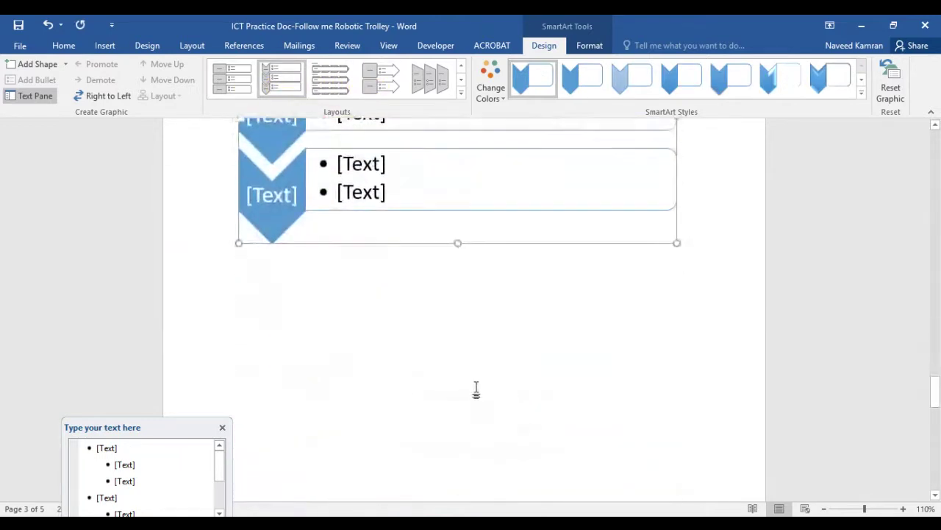
pyautogui.scroll(3, 476, 390)
pyautogui.scroll(3, 325, 242)
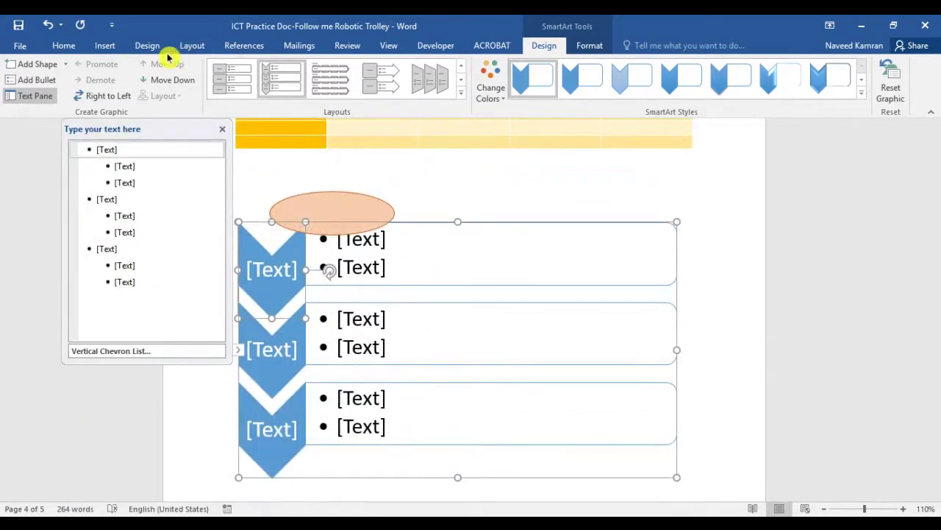
# Undo the layout change and SmartArt insertion, then delete the orange oval
pyautogui.click(107, 46)
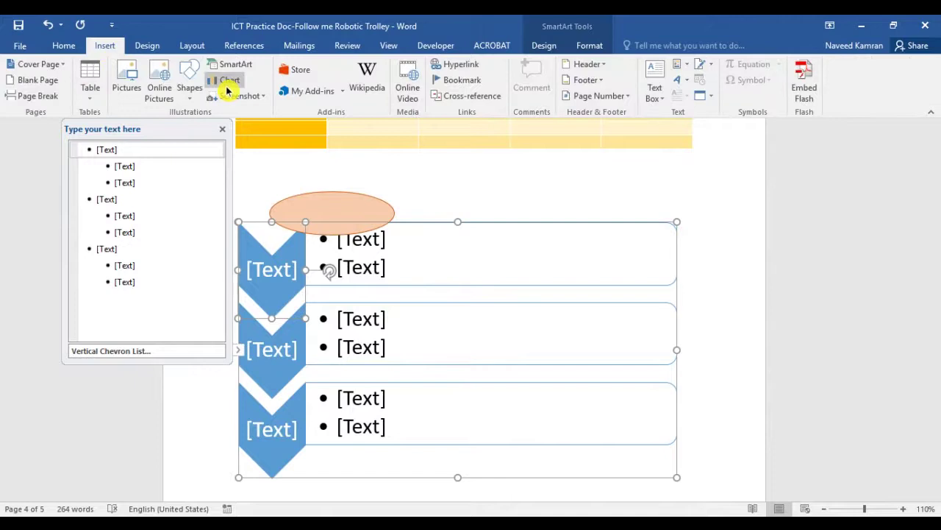
pyautogui.click(49, 25)
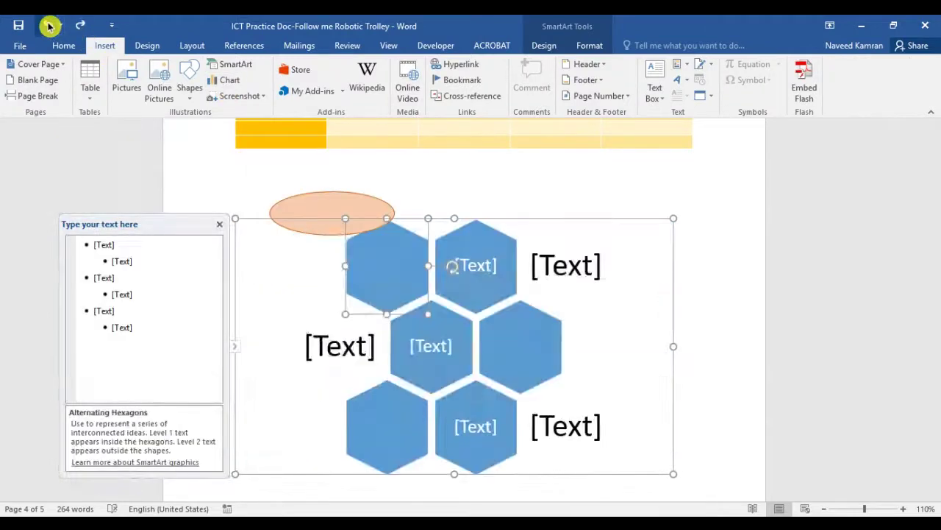
pyautogui.click(48, 25)
pyautogui.click(384, 226)
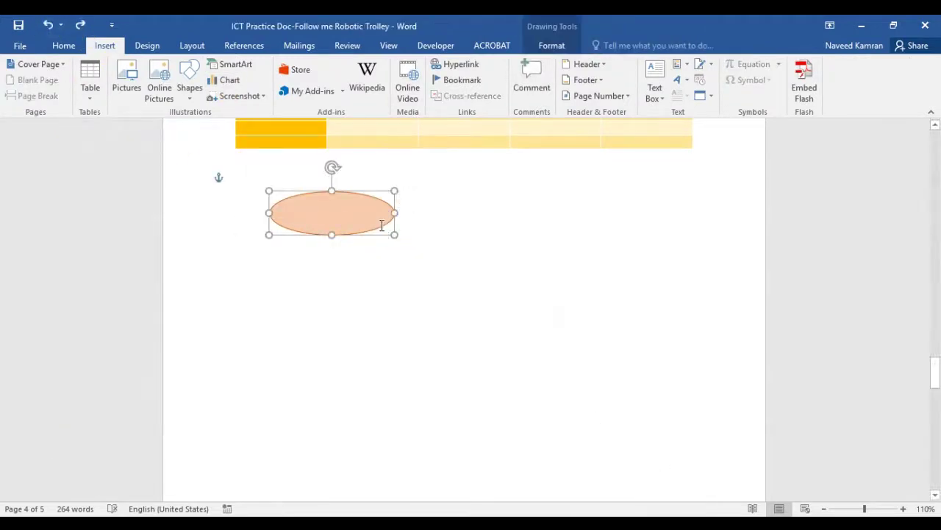
pyautogui.press('Delete')
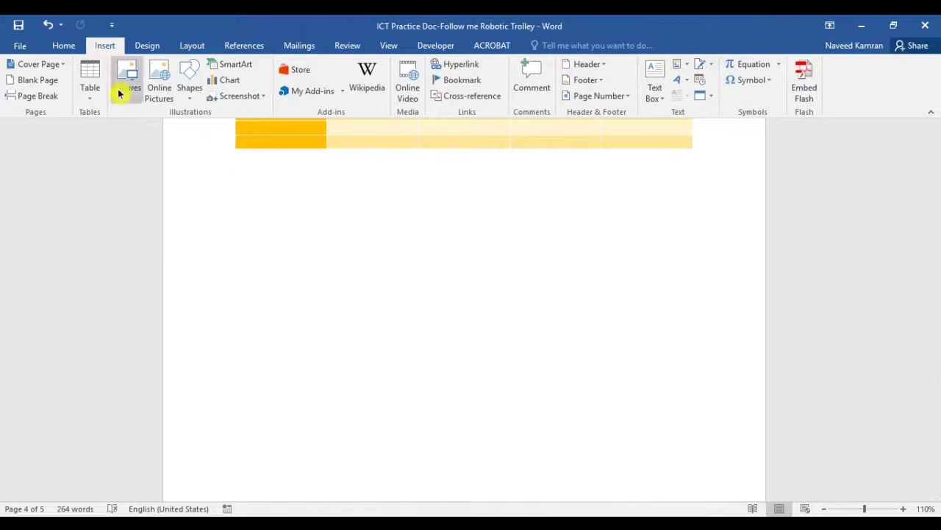
# Insert a clustered bar chart on page 4
pyautogui.click(228, 80)
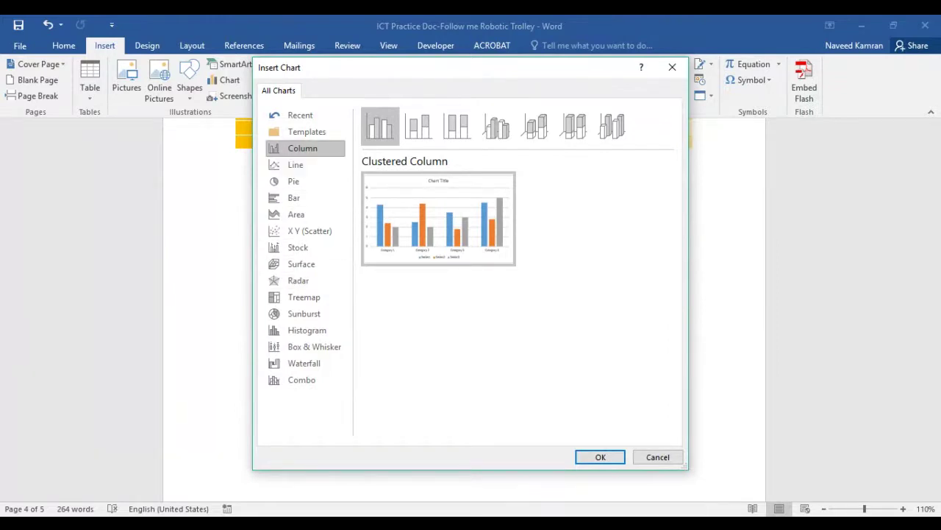
pyautogui.click(305, 197)
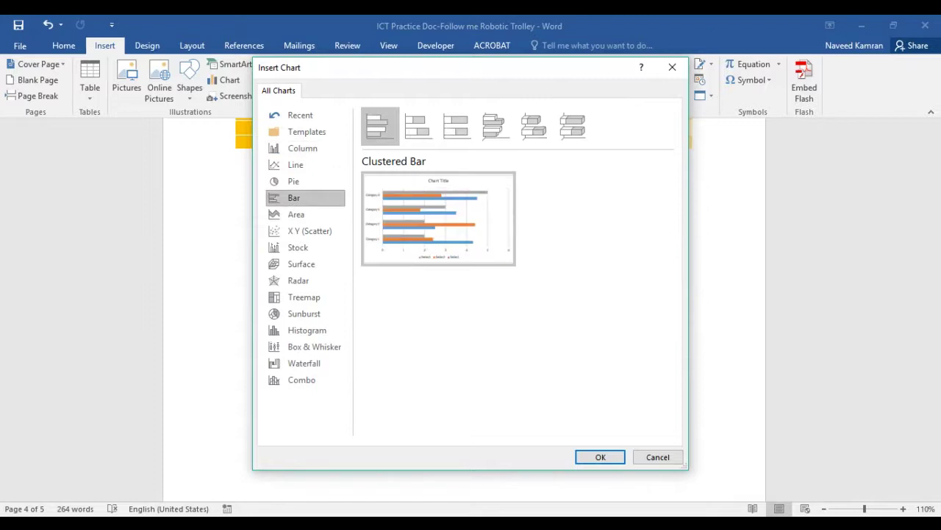
pyautogui.click(600, 457)
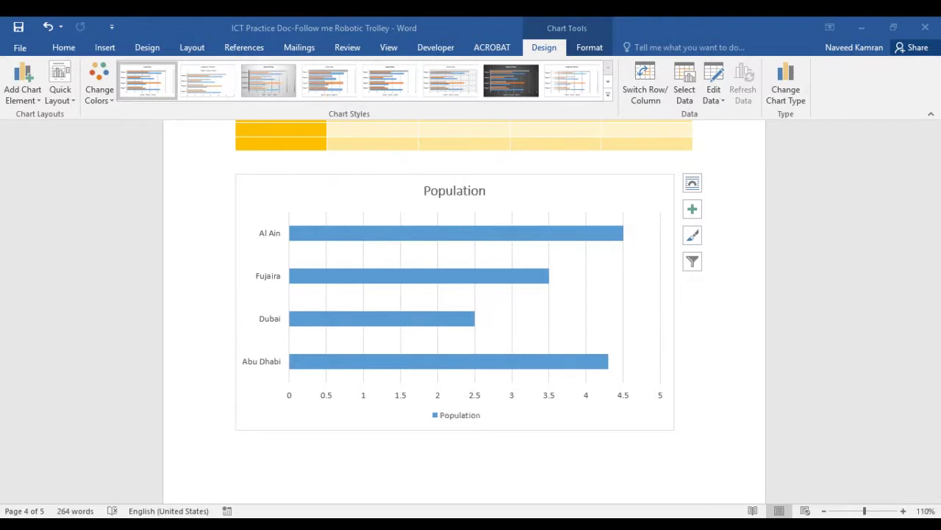
# Select the Population chart and delete it
pyautogui.click(473, 315)
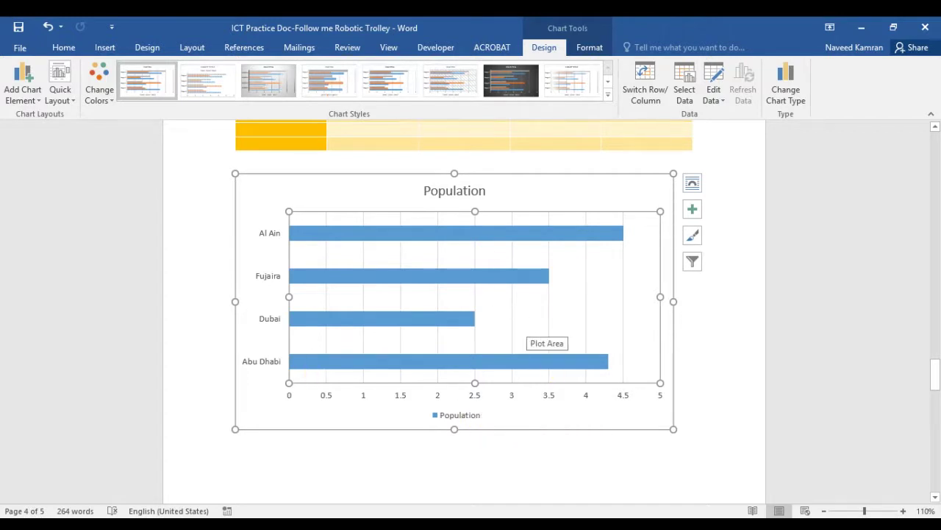
pyautogui.click(705, 325)
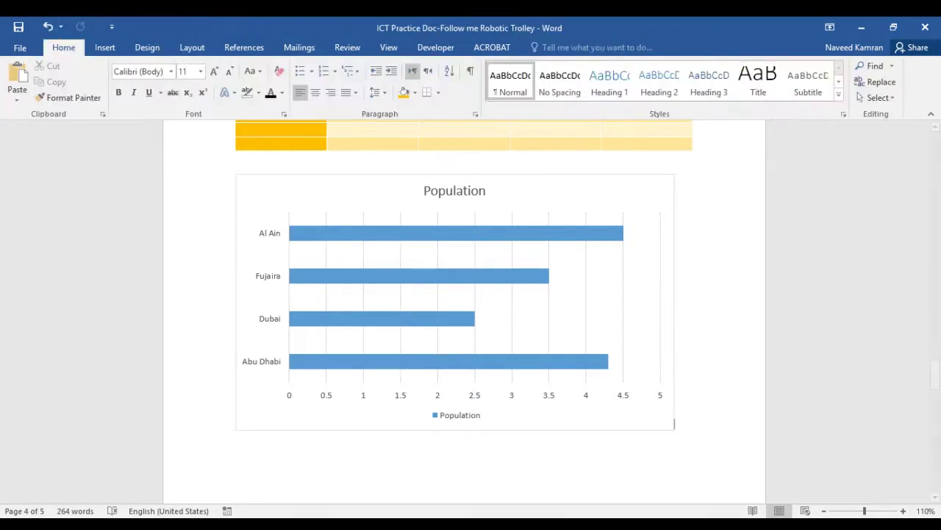
pyautogui.click(589, 307)
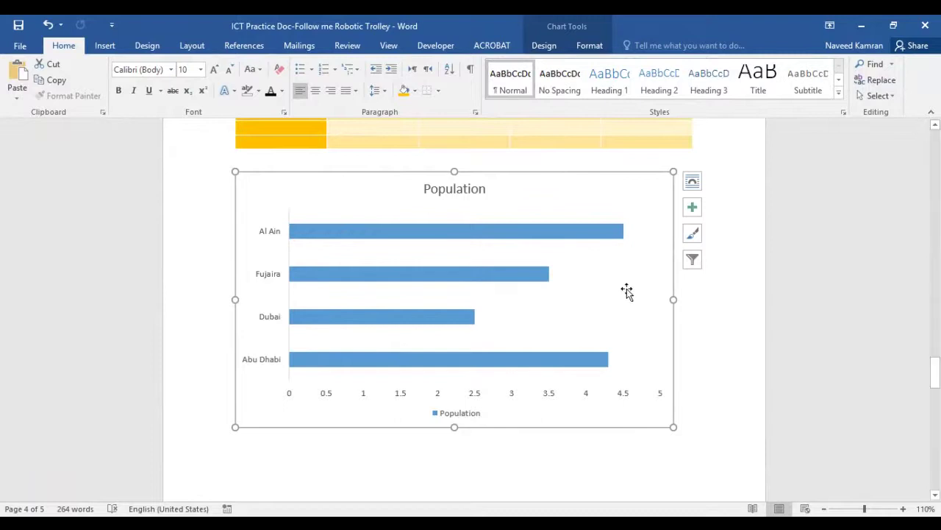
pyautogui.press('Delete')
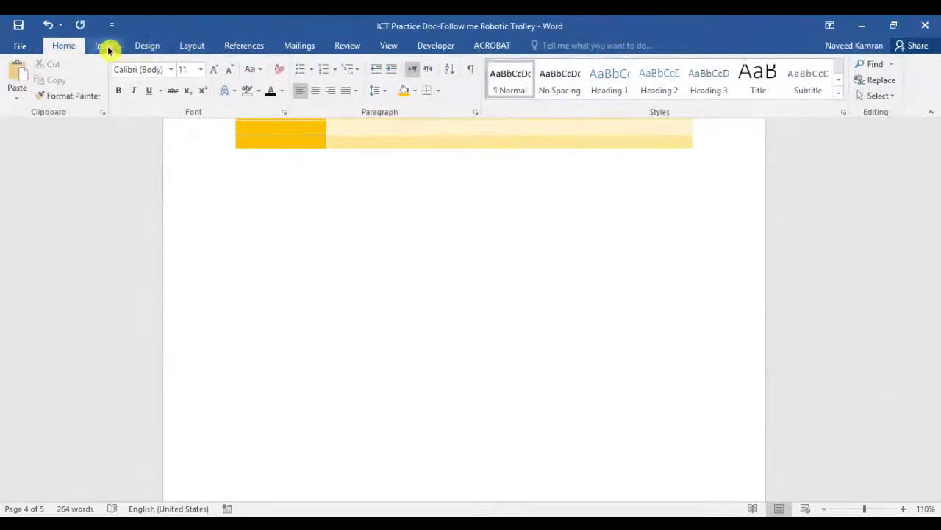
# Place the cursor below 'Hammer', open the Hyperlink dialog, and cancel without linking
pyautogui.click(104, 45)
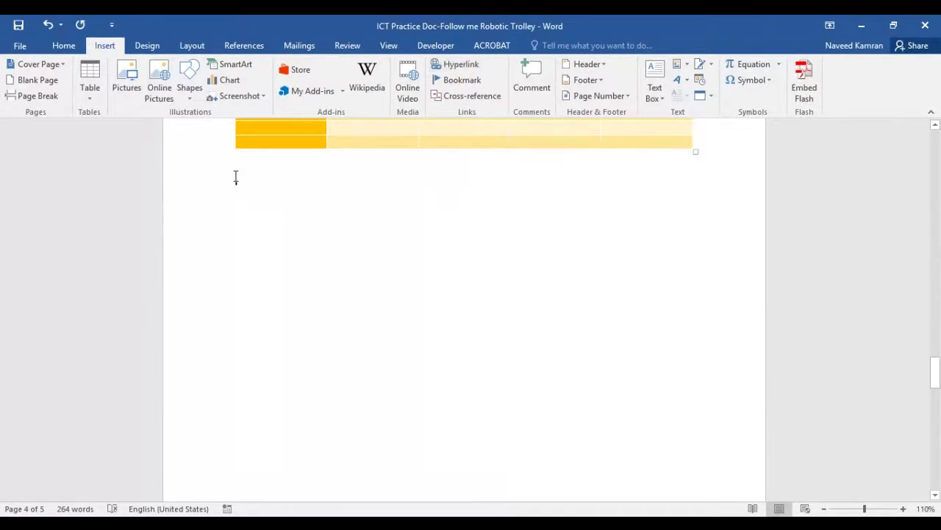
pyautogui.scroll(4, 295, 234)
pyautogui.scroll(12, 294, 234)
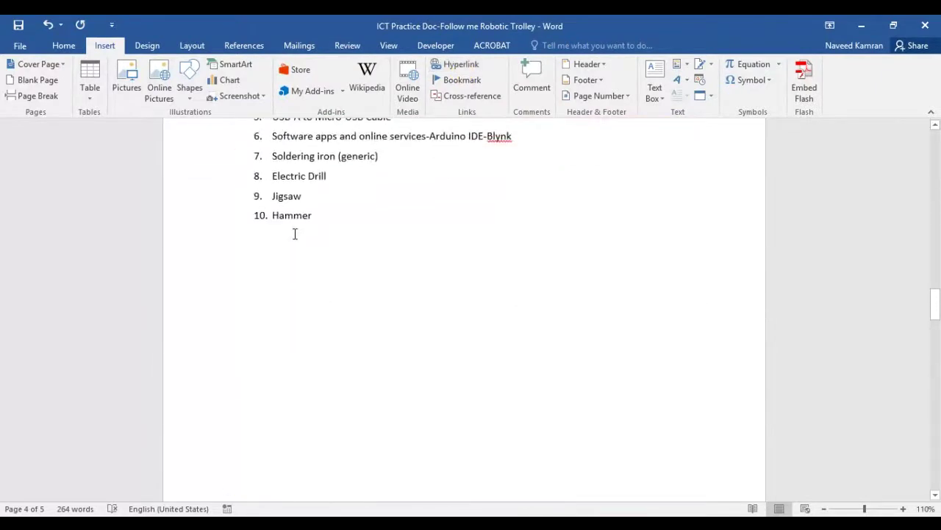
pyautogui.scroll(-2, 294, 234)
pyautogui.scroll(-2, 295, 234)
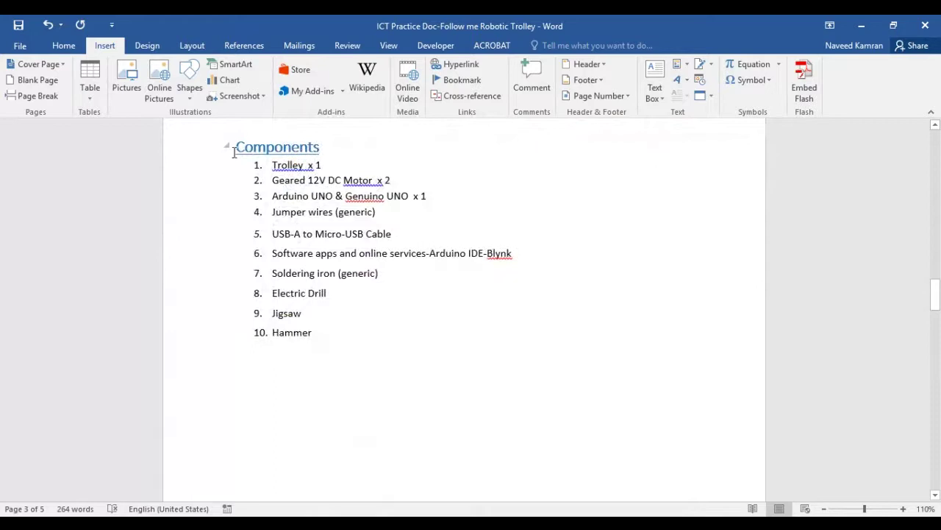
pyautogui.click(304, 360)
pyautogui.click(459, 65)
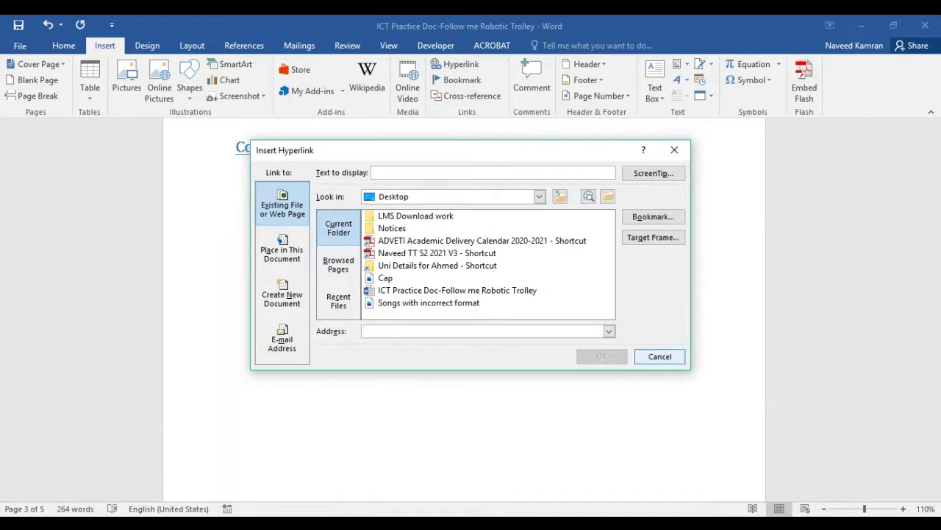
pyautogui.click(659, 356)
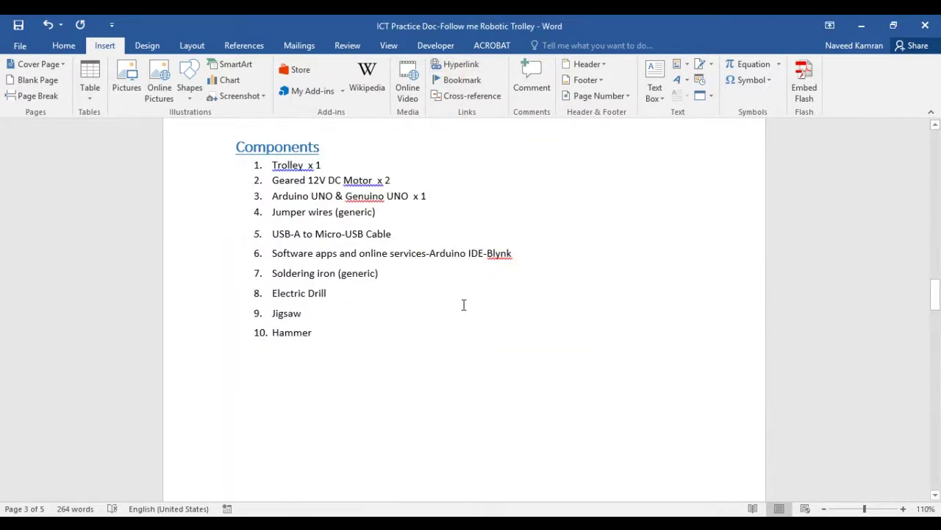
# Reopen the Hyperlink dialog and cancel it again, adding no link
pyautogui.scroll(10, 473, 339)
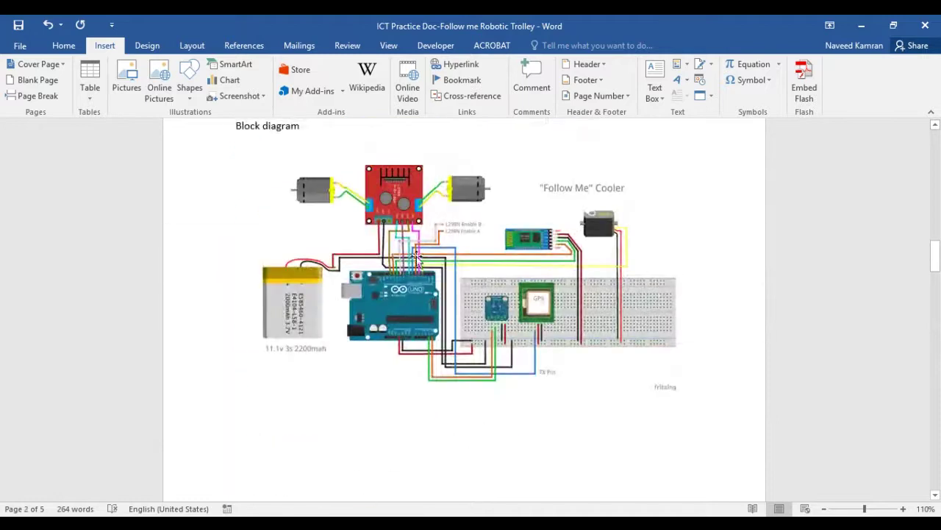
pyautogui.scroll(-10, 427, 272)
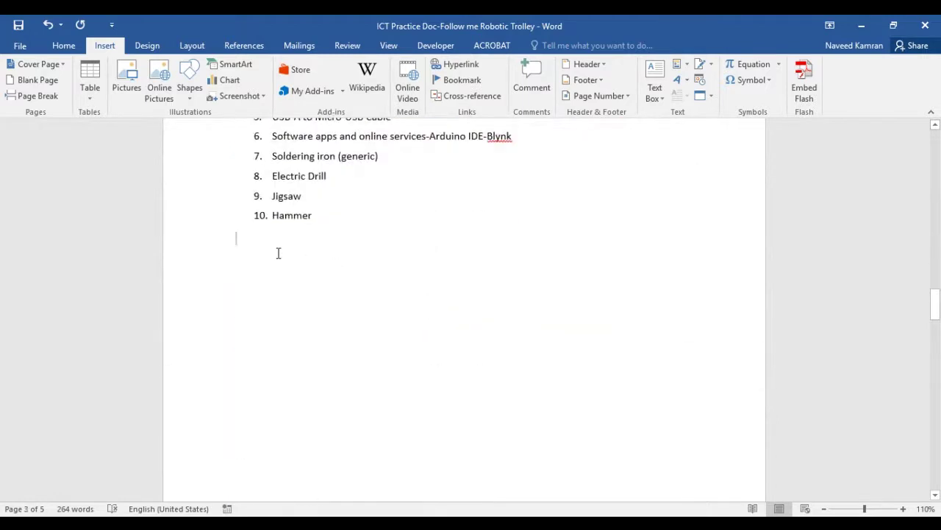
pyautogui.scroll(3, 278, 253)
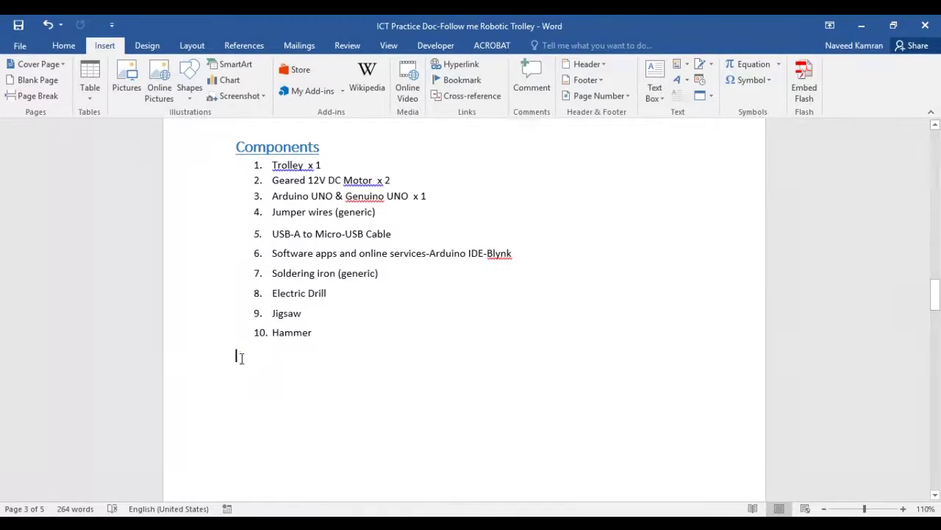
pyautogui.click(465, 64)
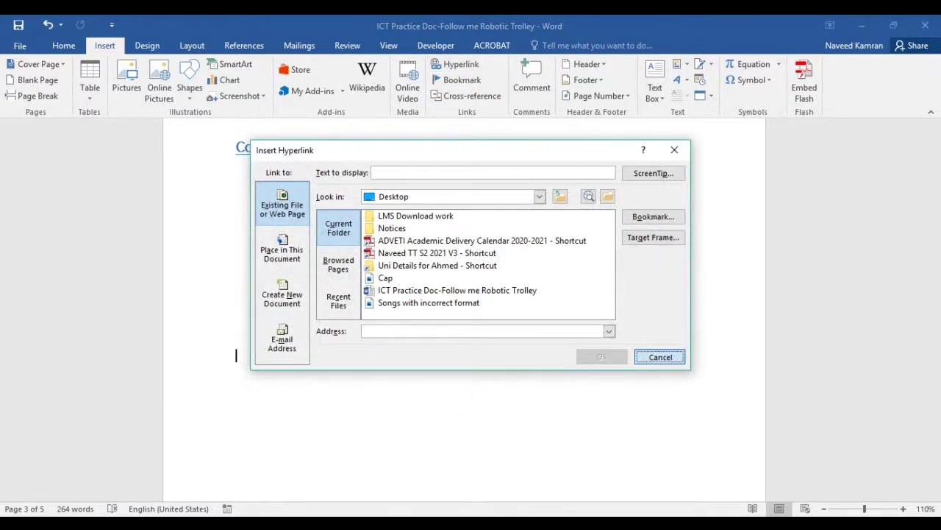
pyautogui.click(660, 355)
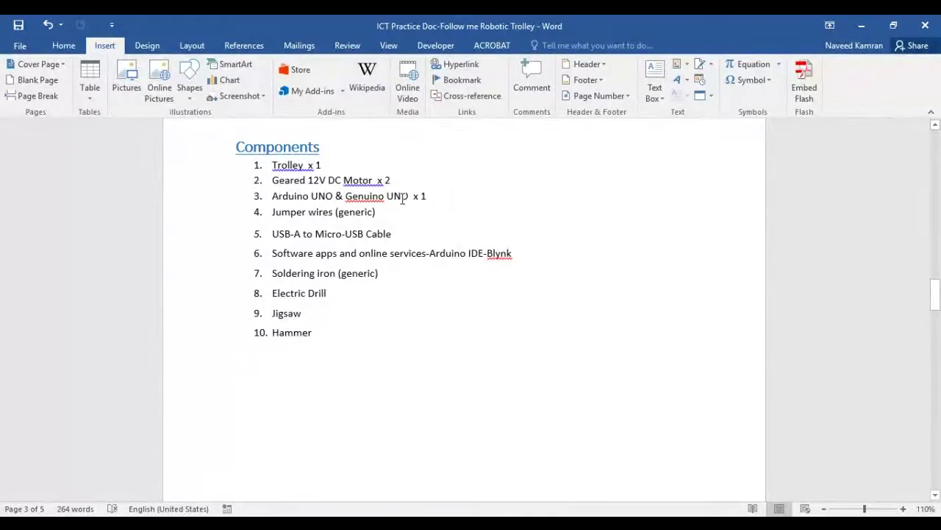
# Comment on the '1' in 'Trolley x 1': "You can use 2 trollys as well"
pyautogui.click(353, 169)
pyautogui.click(534, 89)
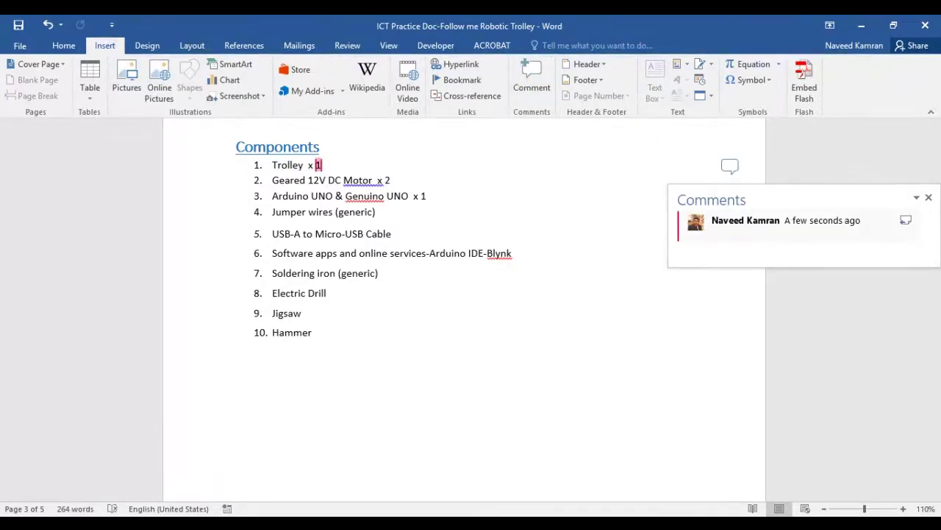
pyautogui.write('I')
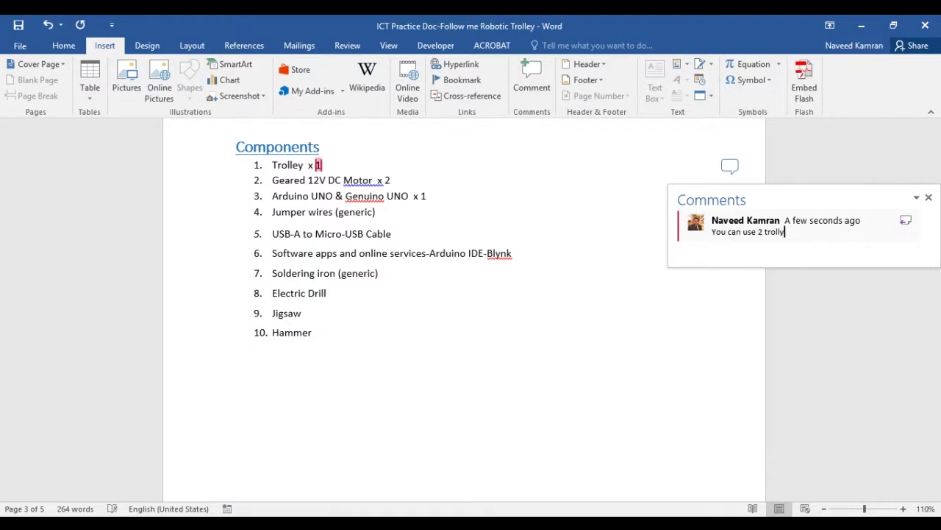
pyautogui.write('s as well')
pyautogui.click(929, 197)
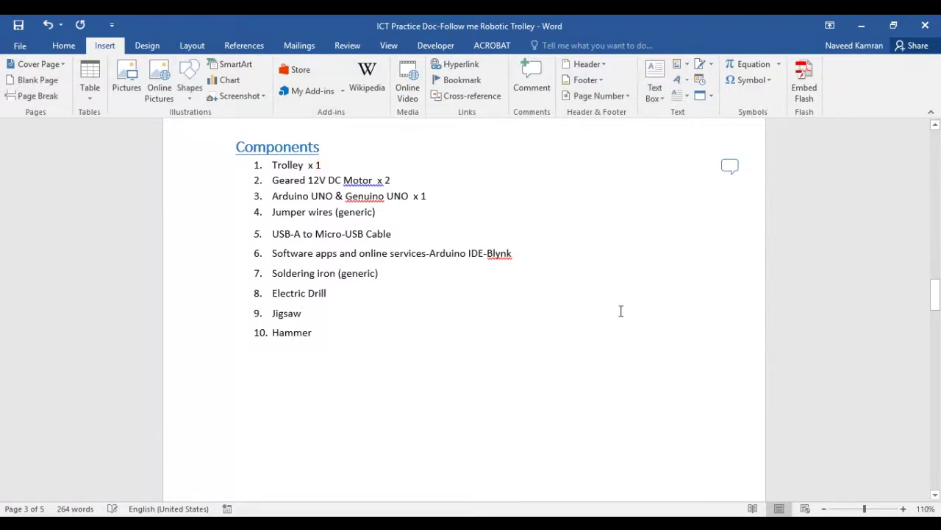
# Review the comment, delete its first letter, and close the comments pane
pyautogui.click(731, 169)
pyautogui.click(281, 165)
pyautogui.click(731, 166)
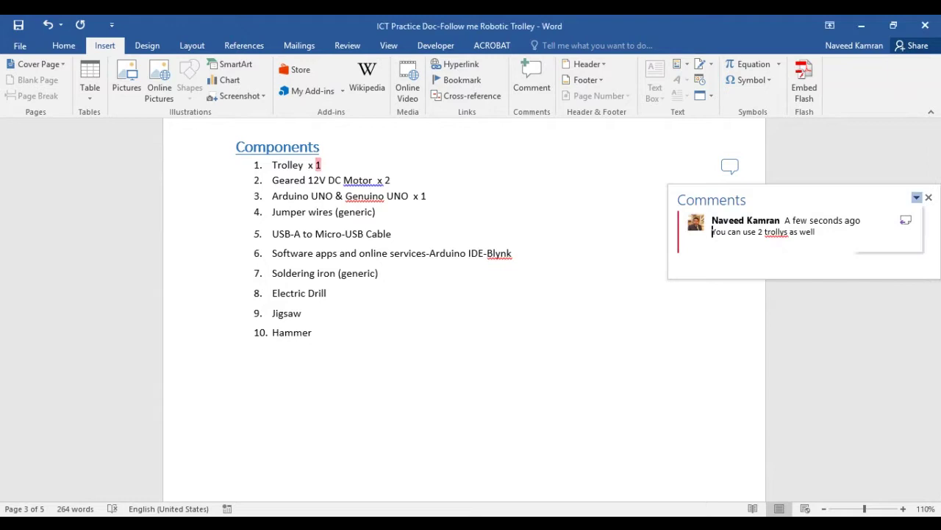
pyautogui.click(928, 197)
pyautogui.click(730, 168)
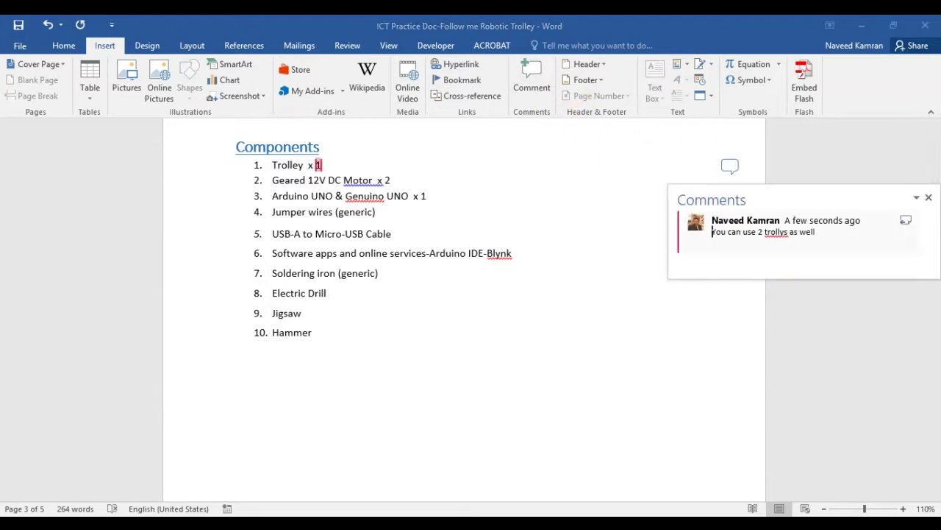
pyautogui.press('Delete')
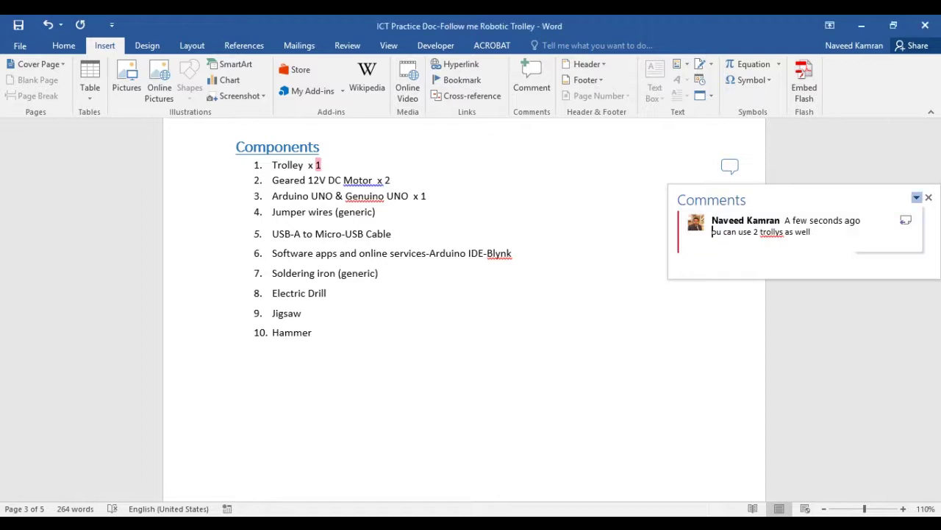
pyautogui.moveTo(868, 199); pyautogui.dragTo(803, 201)
pyautogui.click(864, 200)
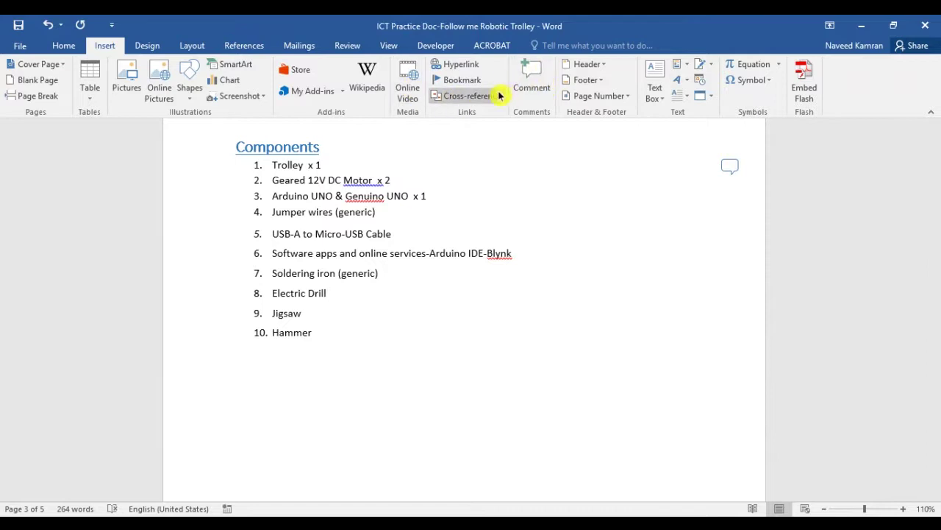
# Insert a Blank header reading 'ADVETI'
pyautogui.click(594, 70)
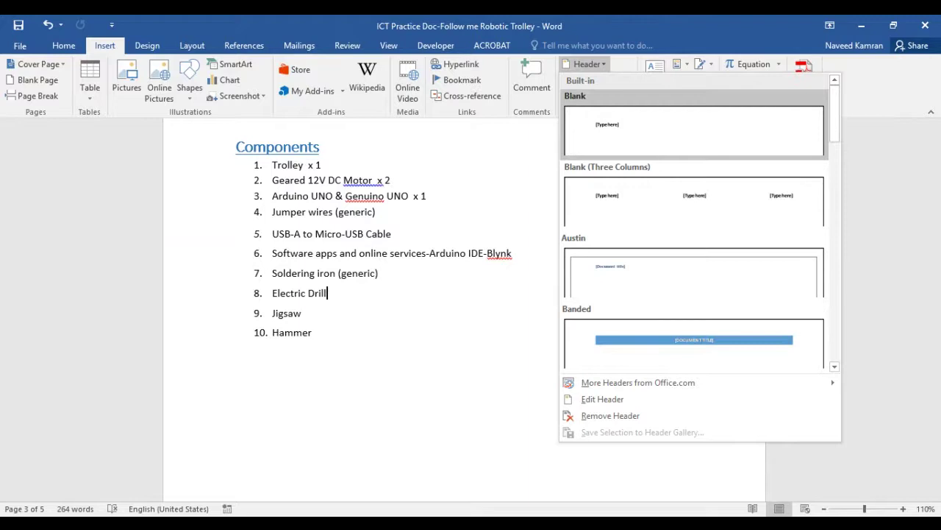
pyautogui.click(630, 139)
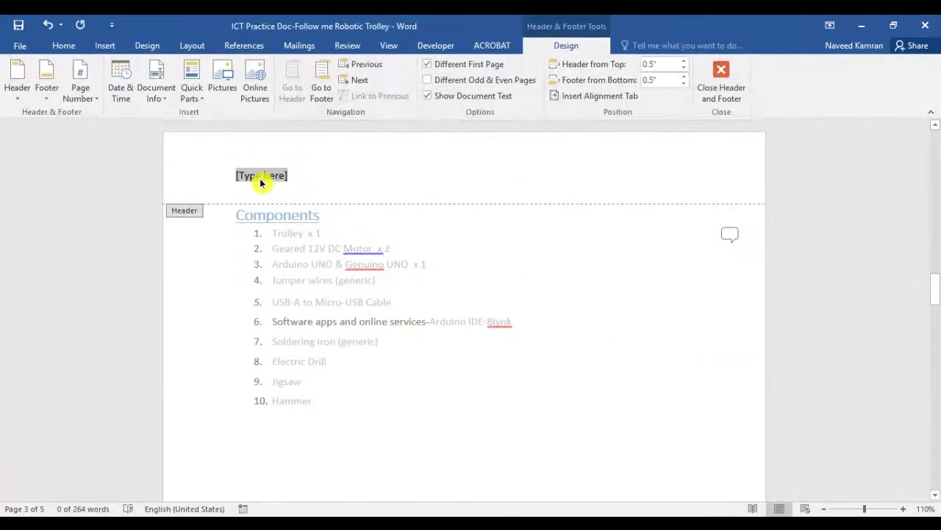
pyautogui.write('ADVETI')
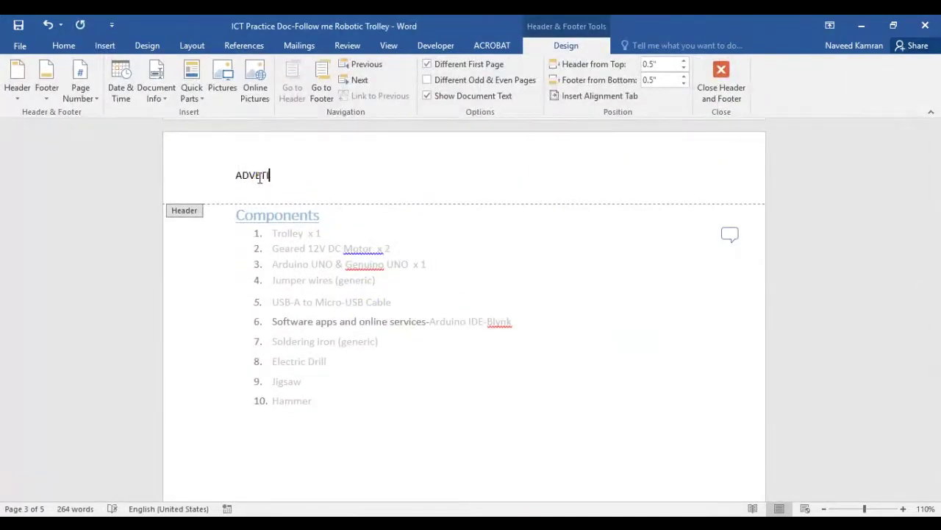
pyautogui.scroll(-15, 384, 326)
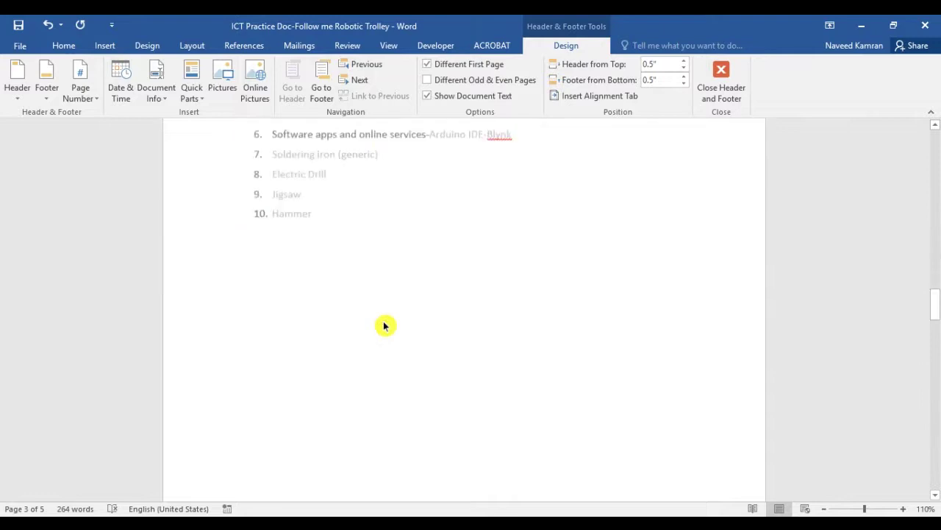
# Type 'Electrical Dept' in the page 3 footer and return to the body text
pyautogui.click(256, 238)
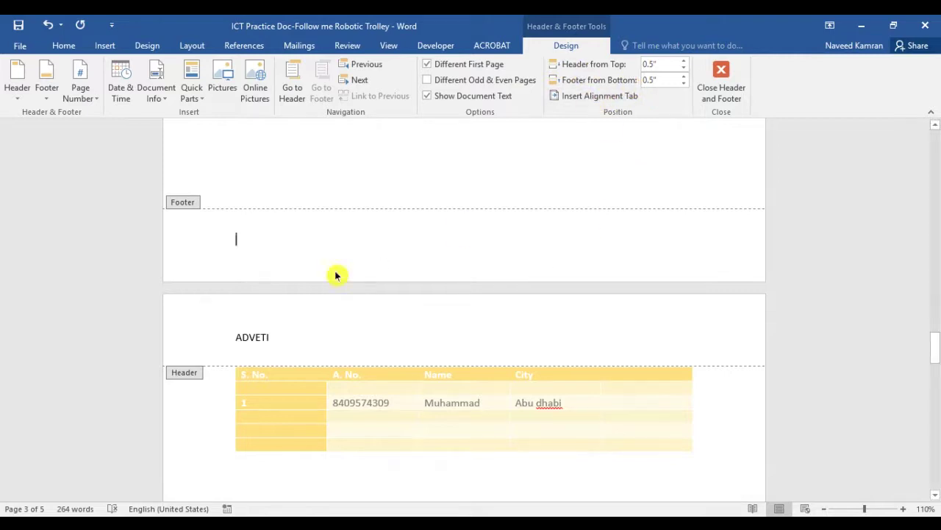
pyautogui.write('Electrical Dep')
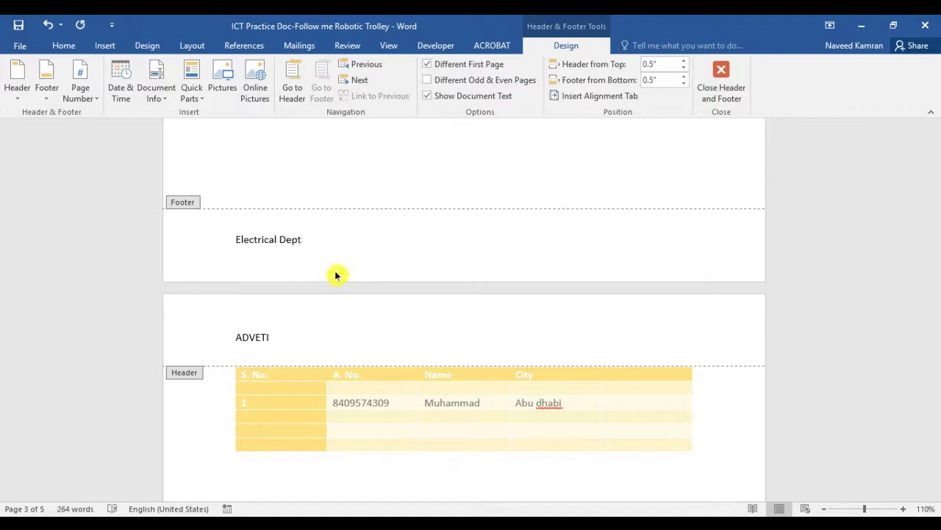
pyautogui.write('t')
pyautogui.scroll(2, 453, 240)
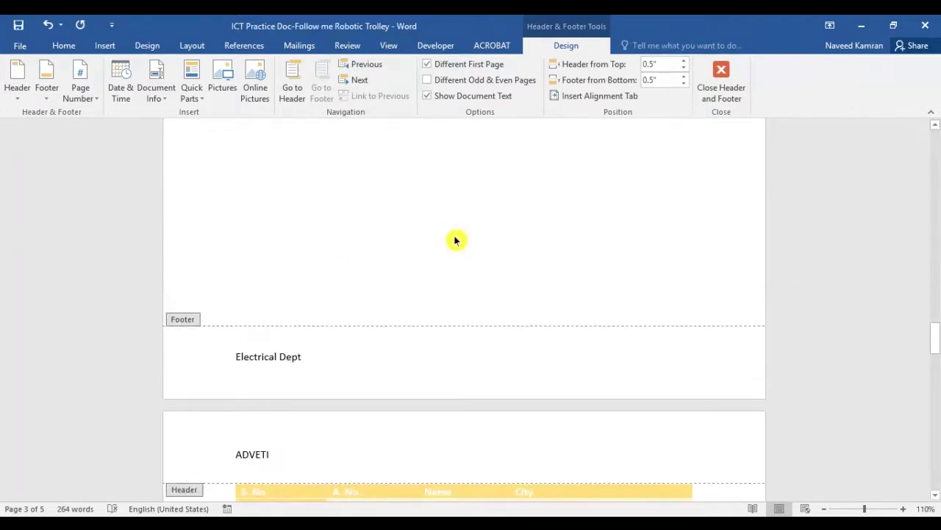
pyautogui.doubleClick(454, 239)
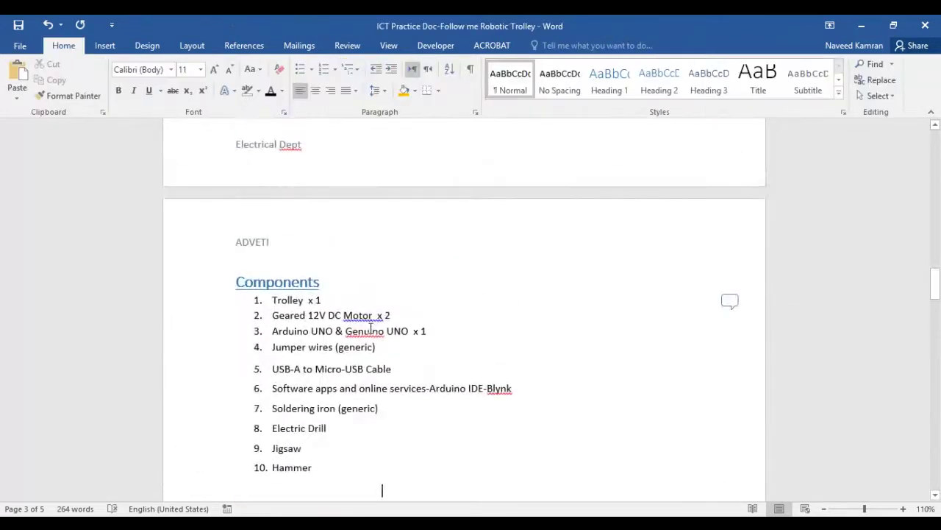
pyautogui.doubleClick(305, 216)
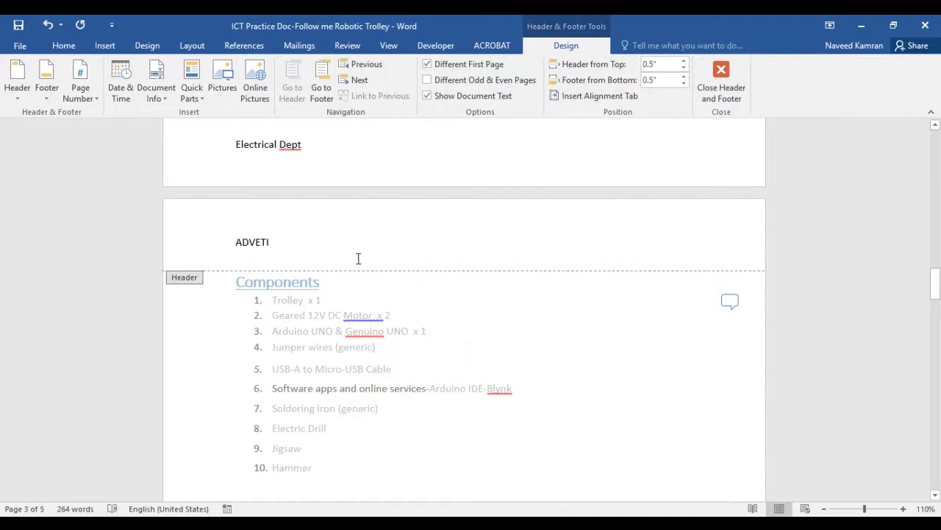
pyautogui.doubleClick(425, 354)
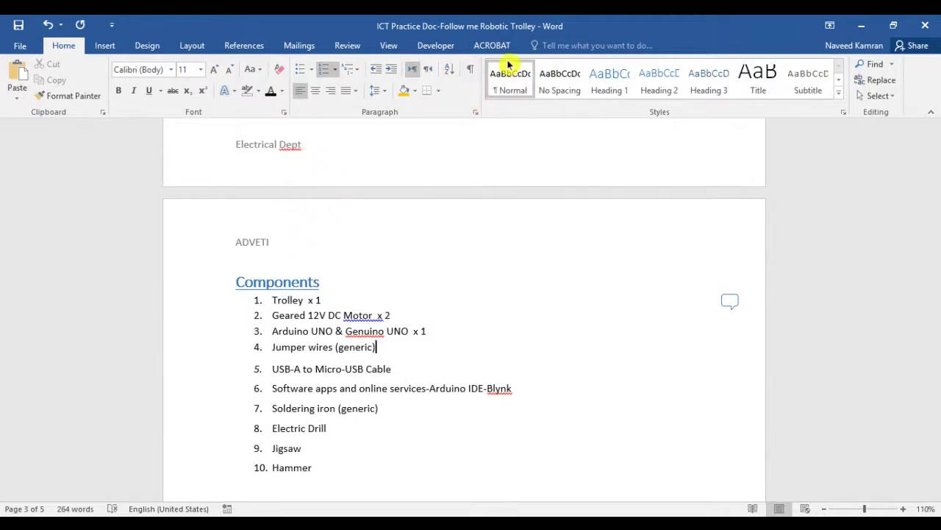
# Apply the Integral footer design with the author name and page number
pyautogui.click(114, 46)
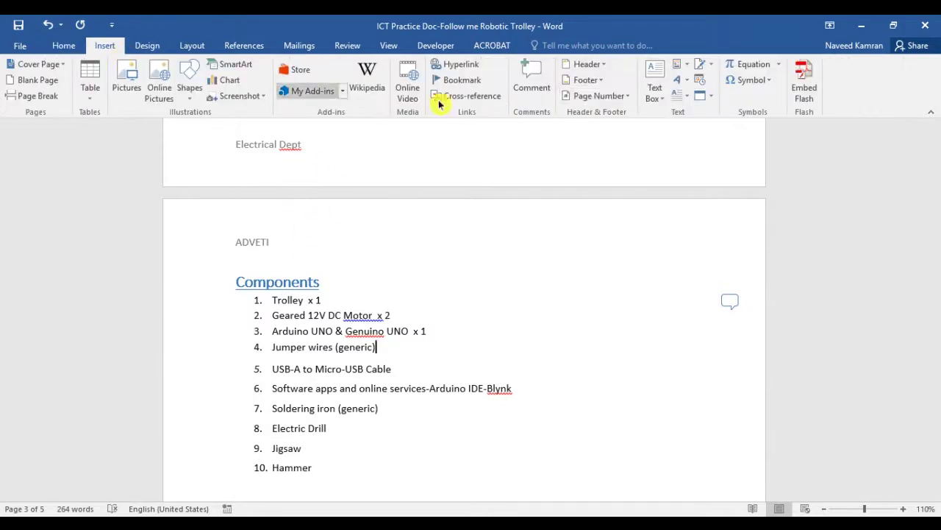
pyautogui.click(602, 81)
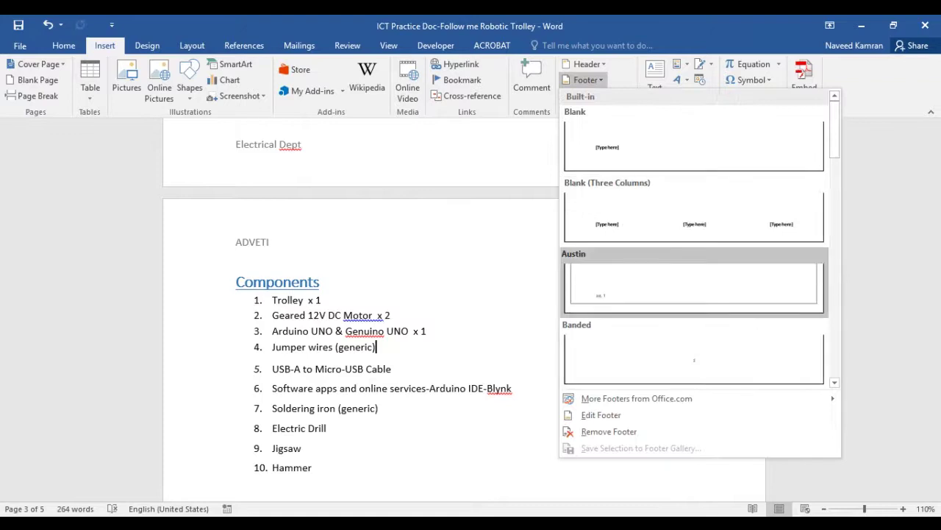
pyautogui.scroll(-3, 694, 287)
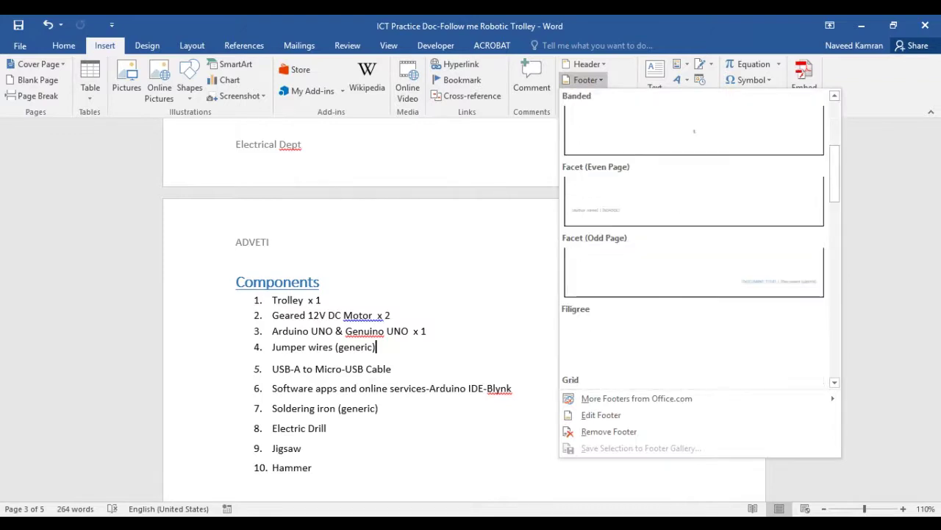
pyautogui.scroll(-3, 694, 287)
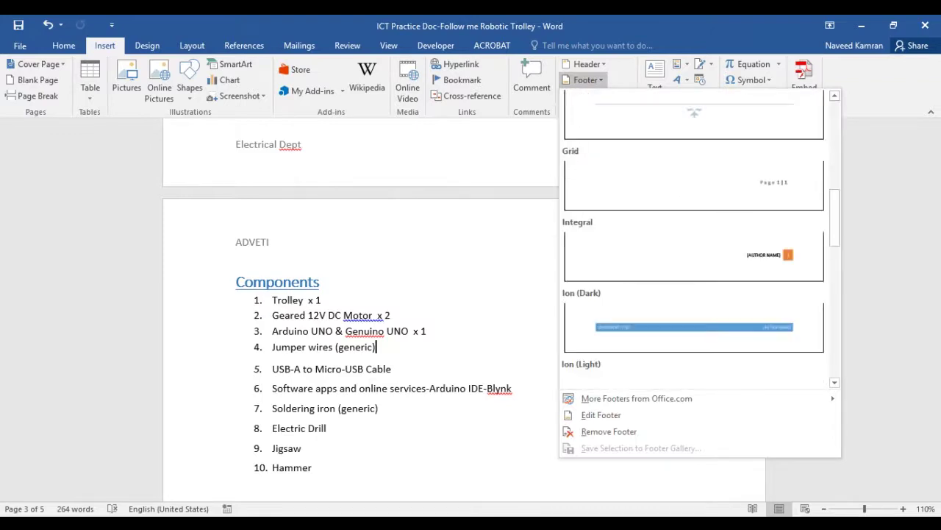
pyautogui.click(777, 266)
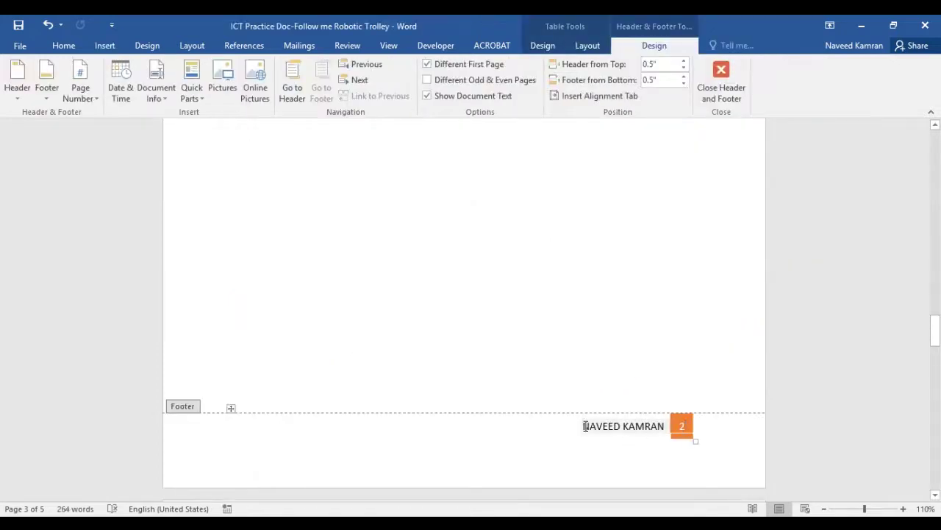
pyautogui.moveTo(585, 426); pyautogui.dragTo(657, 426)
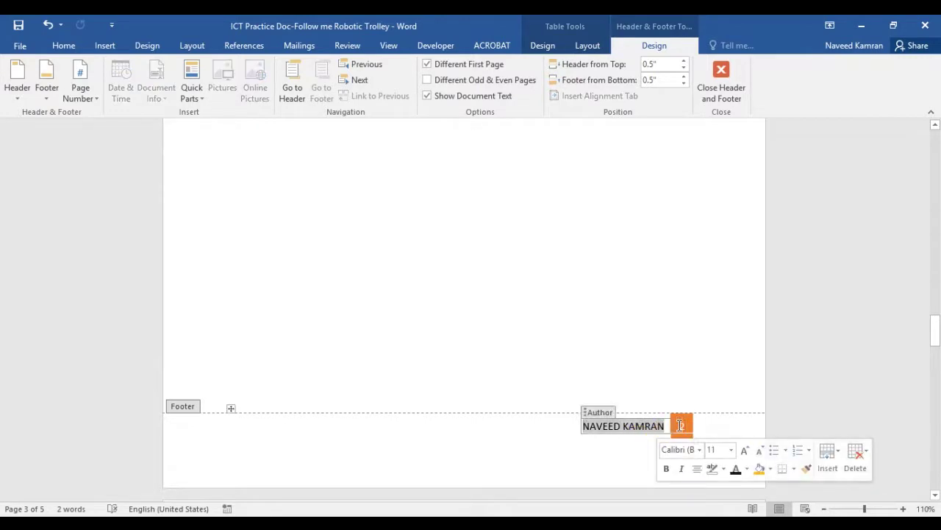
pyautogui.click(681, 425)
# Scroll through the pages to review the Integral footer on each
pyautogui.scroll(-12, 680, 438)
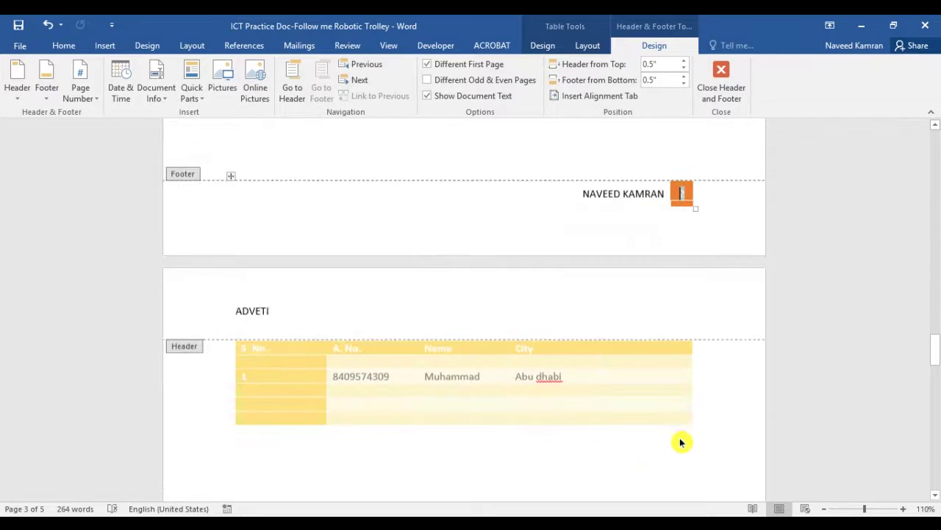
pyautogui.scroll(15, 680, 441)
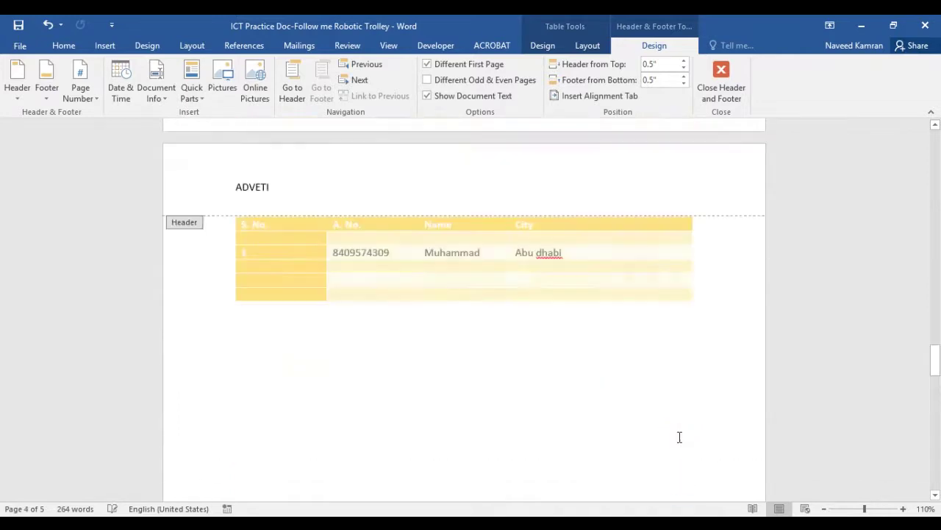
pyautogui.scroll(10, 681, 441)
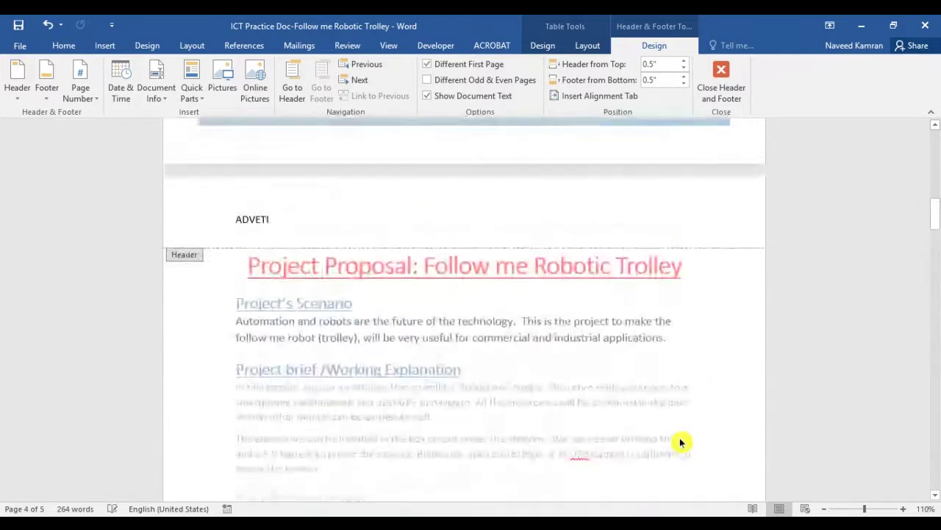
pyautogui.scroll(10, 681, 442)
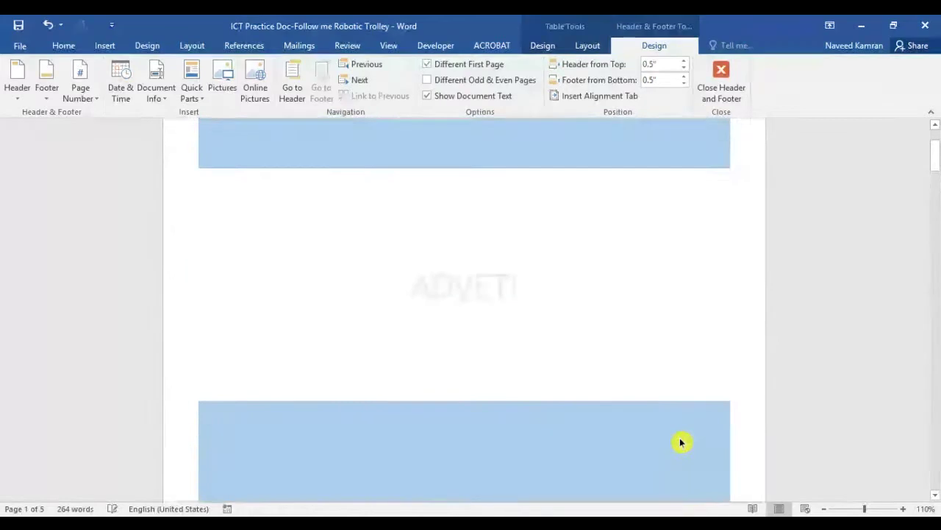
pyautogui.scroll(-10, 680, 441)
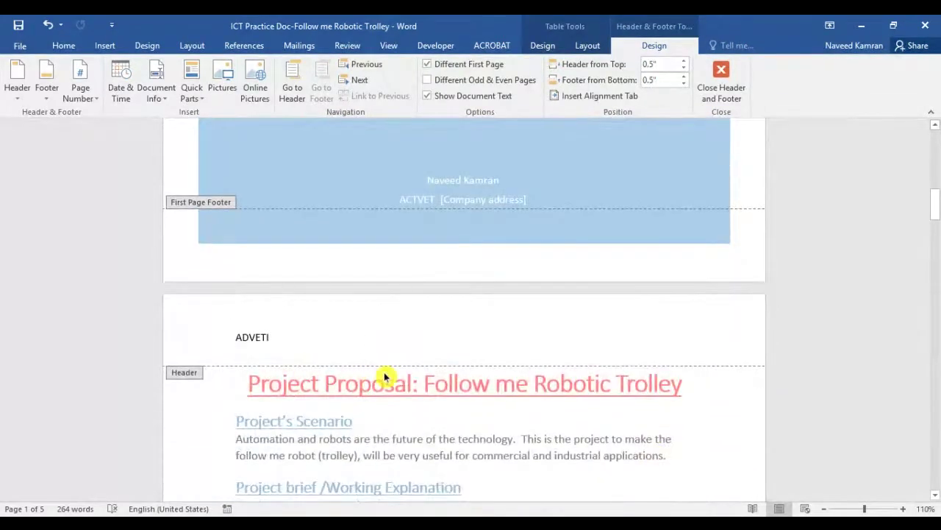
pyautogui.scroll(10, 444, 409)
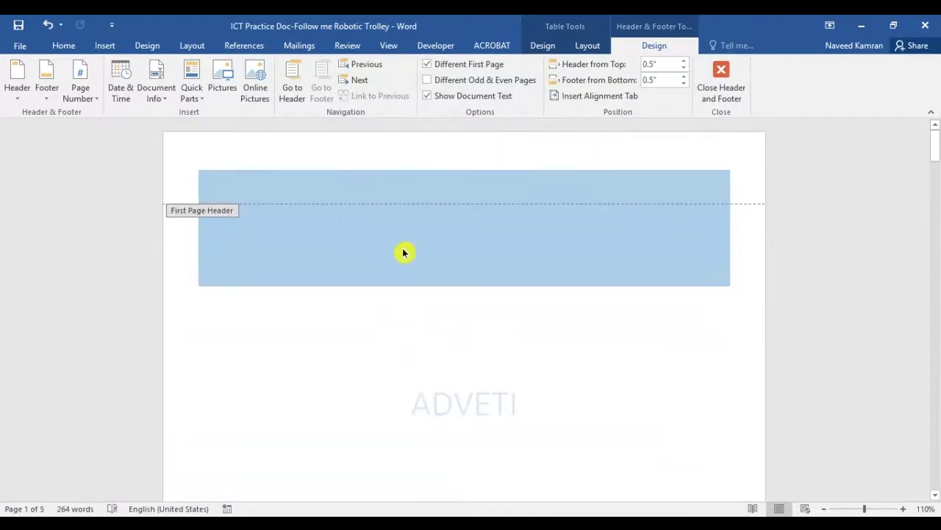
pyautogui.scroll(-6, 403, 253)
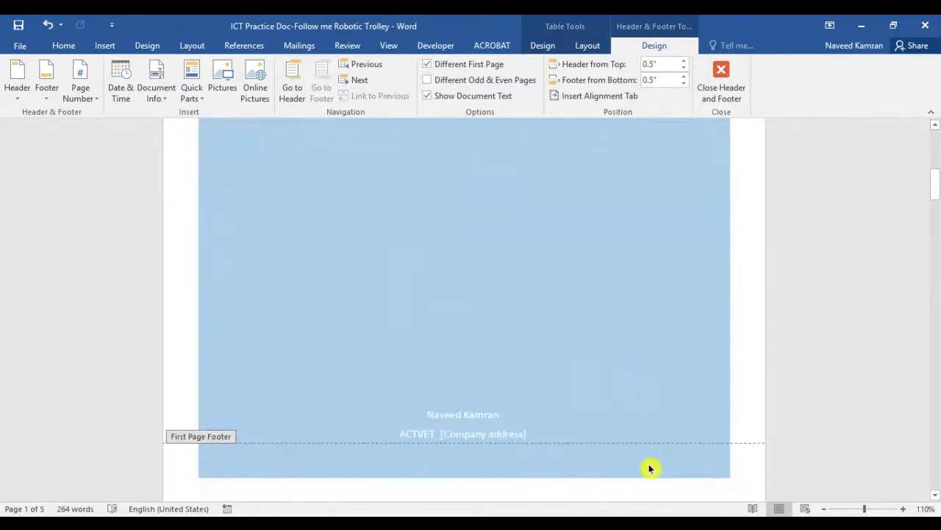
pyautogui.scroll(-10, 650, 468)
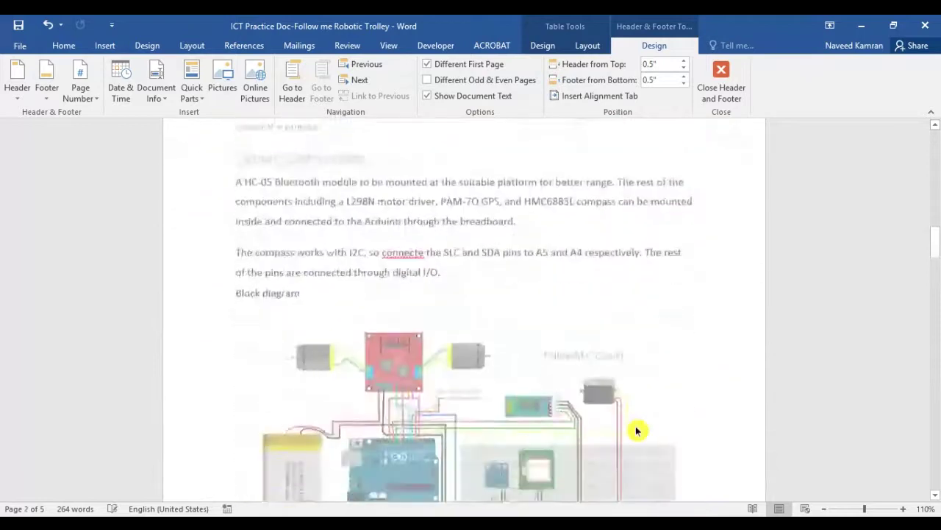
pyautogui.scroll(-5, 637, 430)
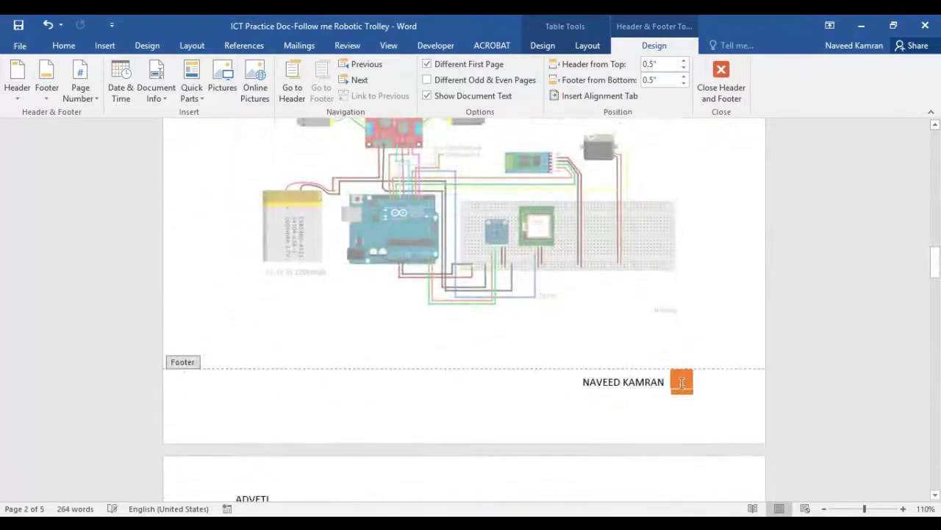
pyautogui.scroll(-15, 679, 391)
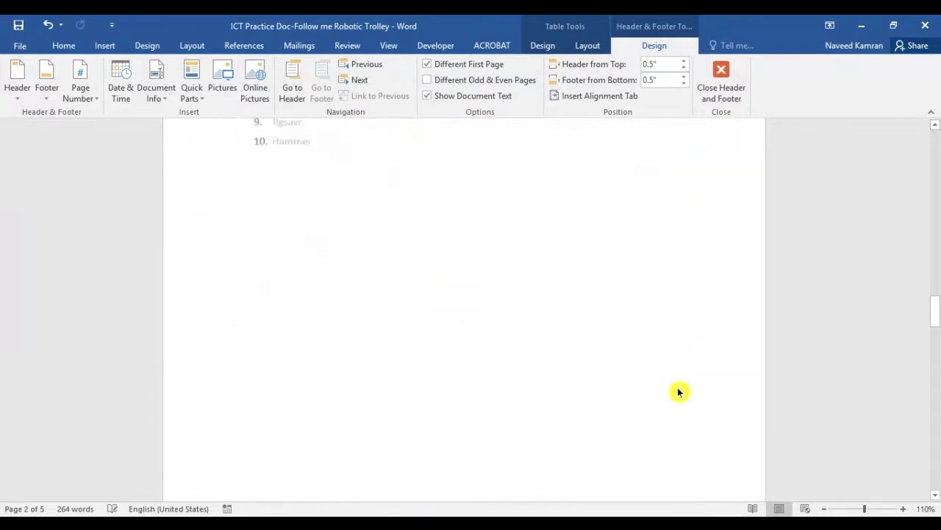
pyautogui.scroll(-15, 657, 427)
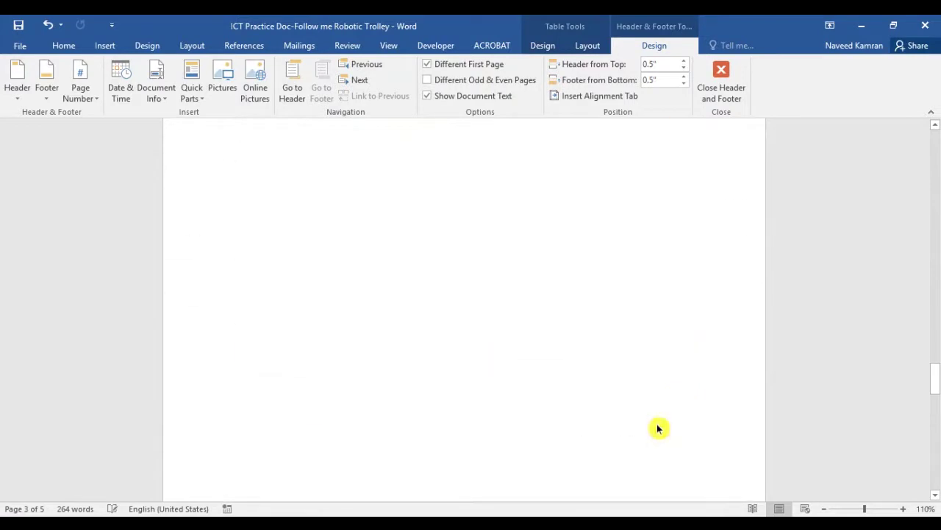
# Leave footer editing and browse the Page Number options without choosing one
pyautogui.doubleClick(491, 292)
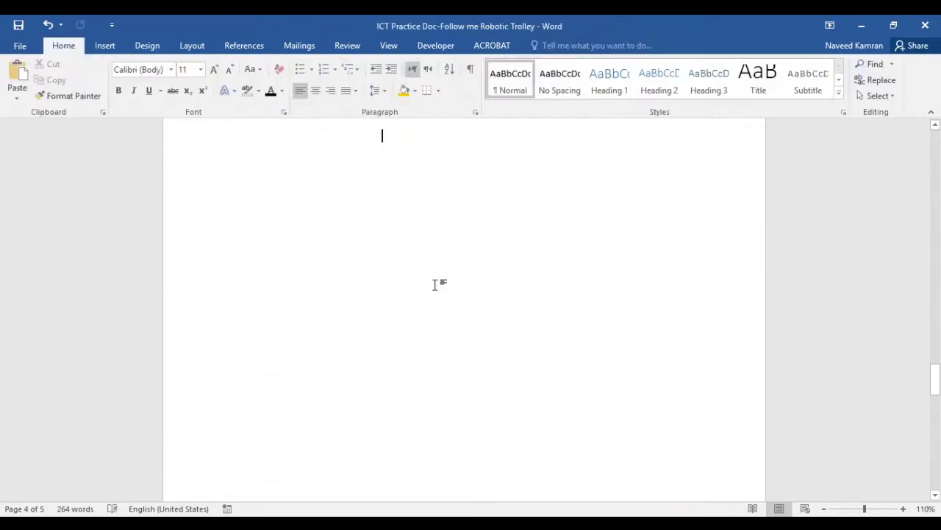
pyautogui.click(105, 45)
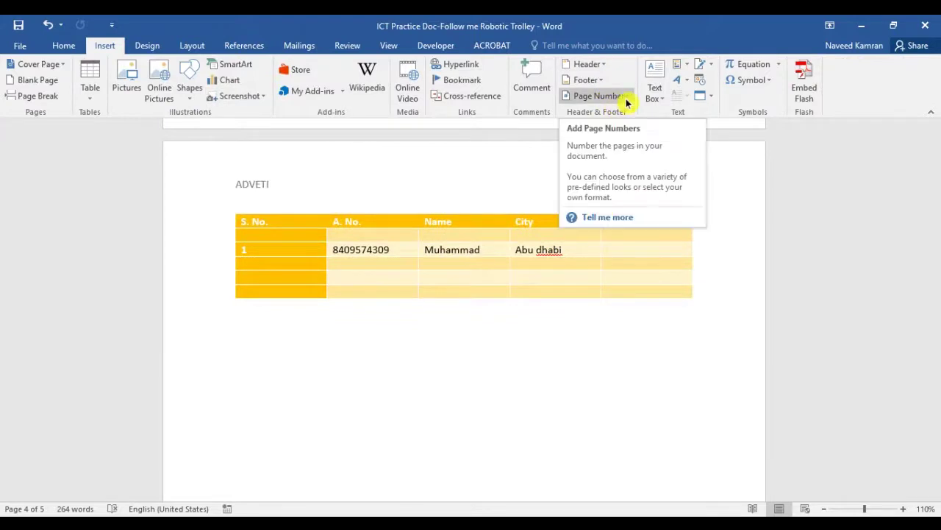
pyautogui.click(626, 98)
pyautogui.moveTo(610, 129)
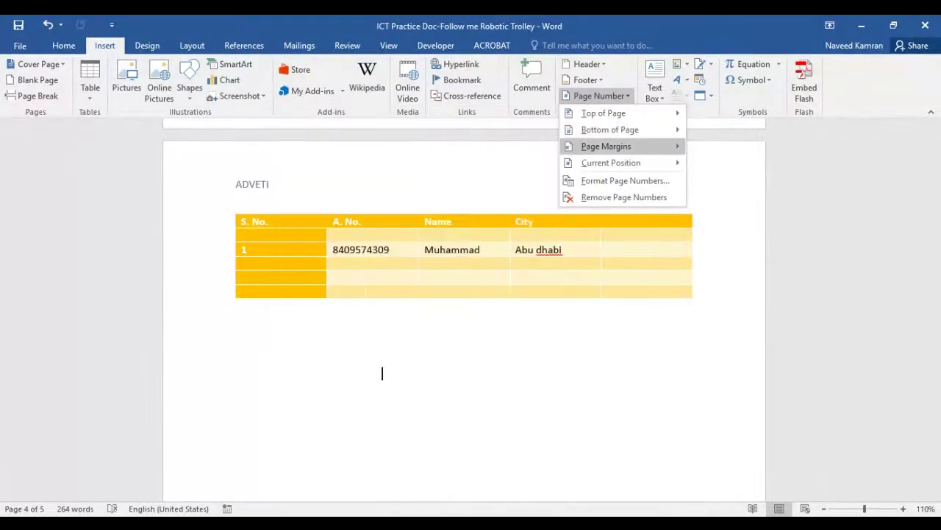
pyautogui.moveTo(606, 146)
pyautogui.click(659, 329)
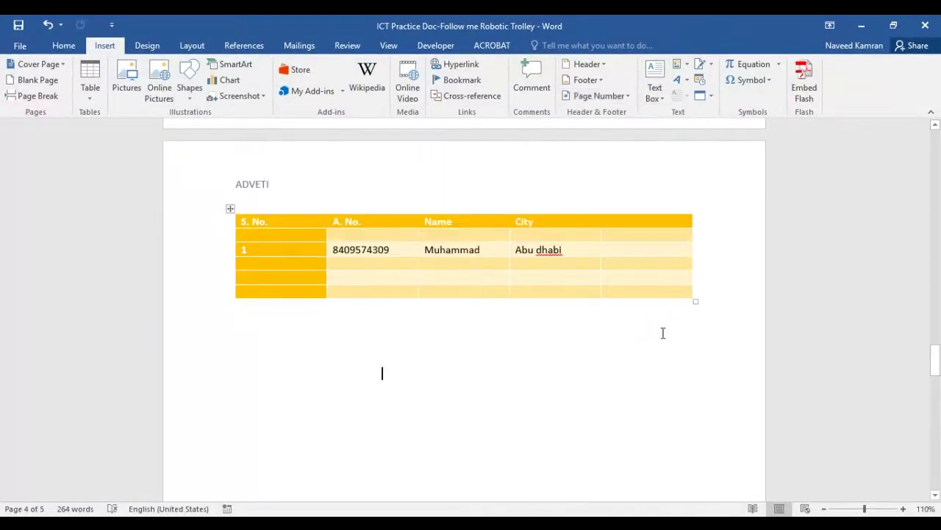
# Insert a Simple Text Box with placeholder quote text below the table
pyautogui.click(655, 86)
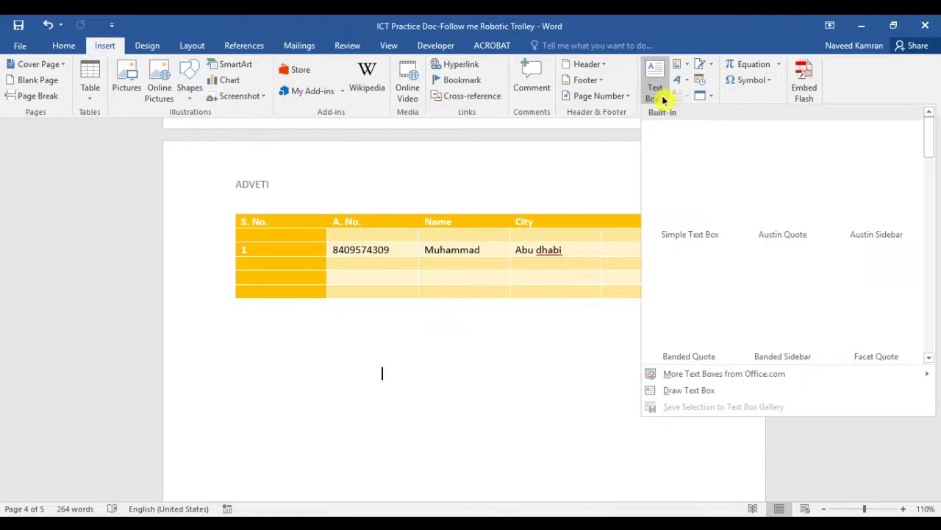
pyautogui.click(676, 167)
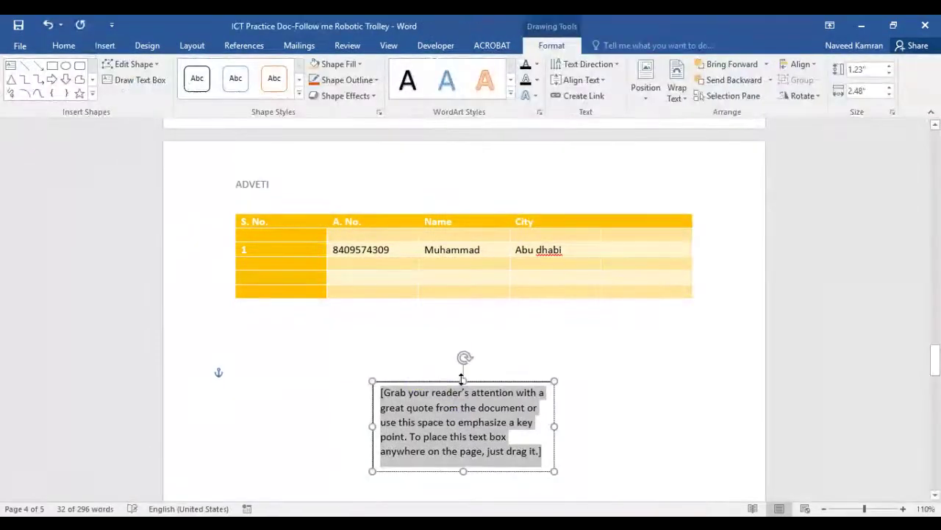
pyautogui.scroll(-3, 535, 368)
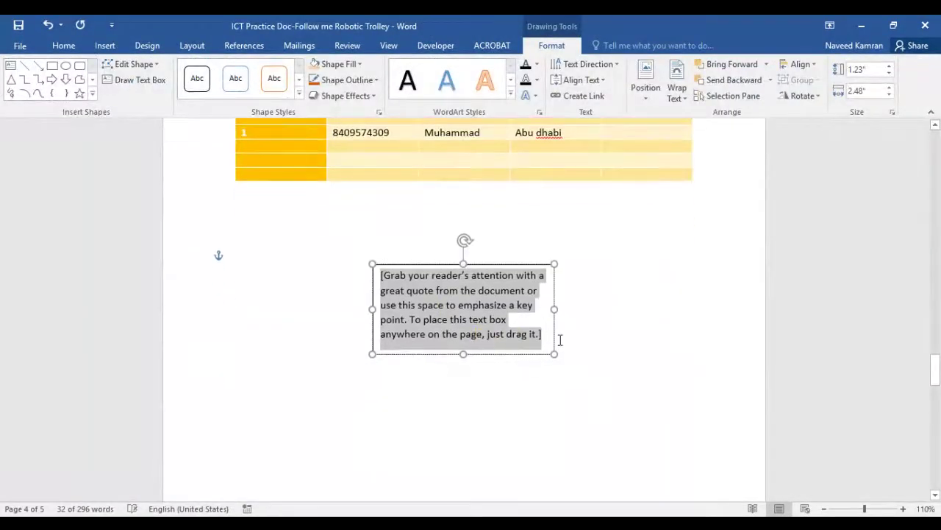
pyautogui.scroll(6, 560, 339)
pyautogui.scroll(-3, 446, 483)
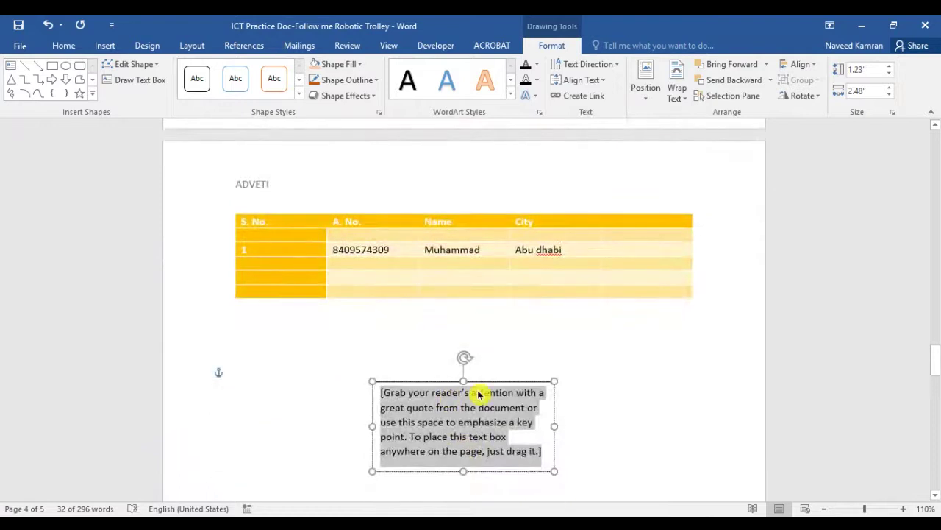
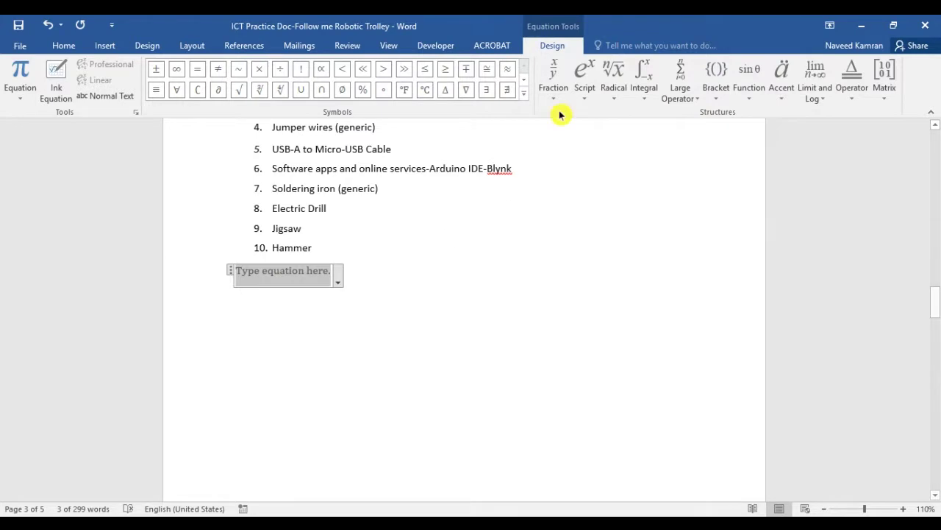
# Insert a stacked fraction x/y followed by an equals sign, zoomed to 160%
pyautogui.click(553, 87)
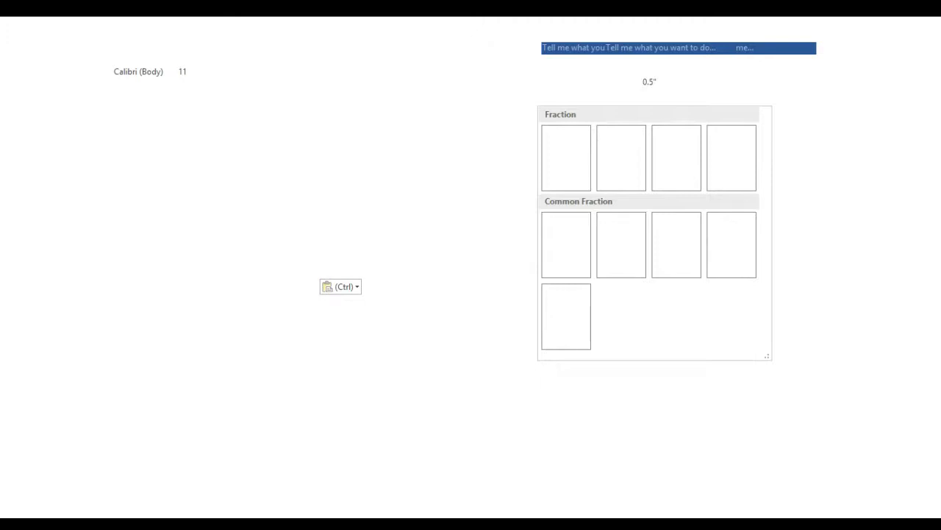
pyautogui.click(565, 169)
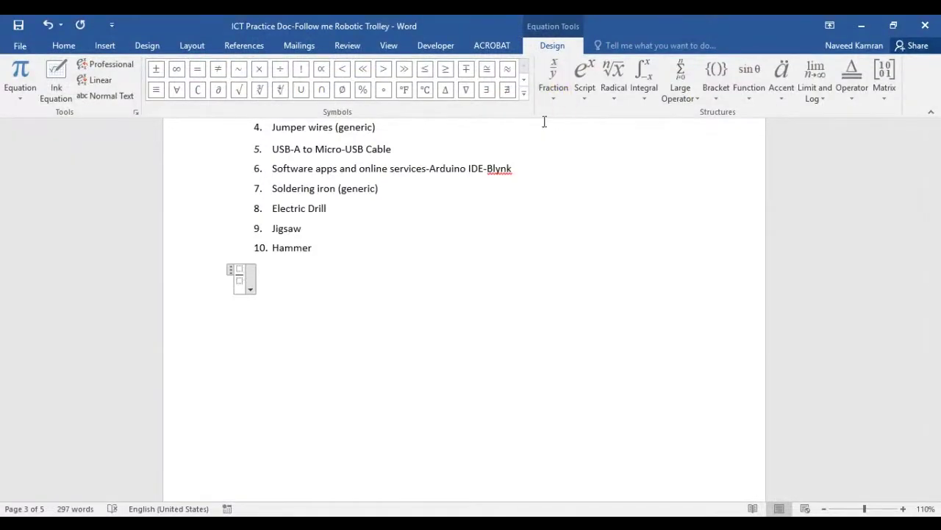
pyautogui.click(253, 316)
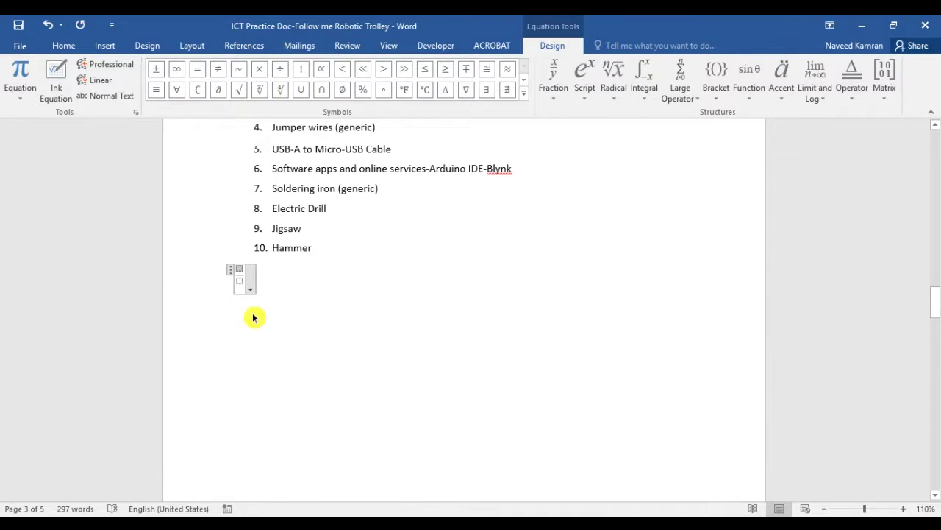
pyautogui.write('y')
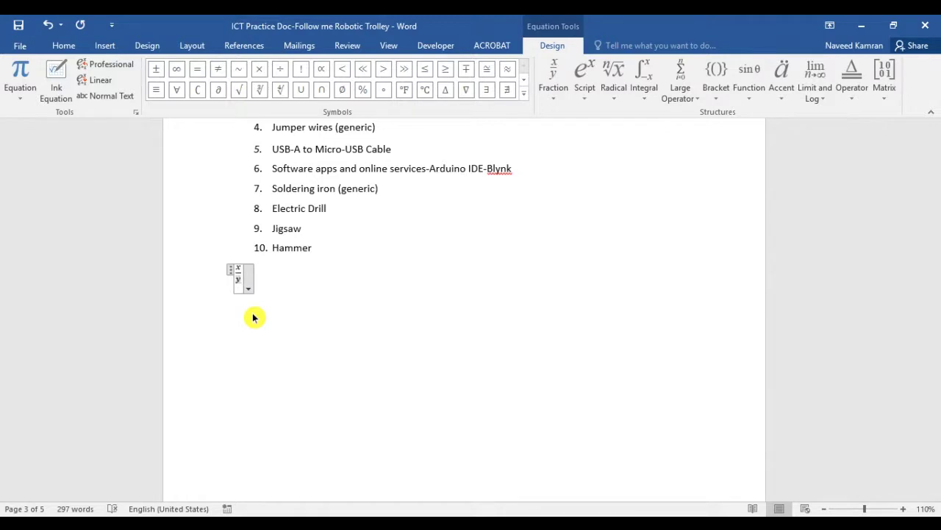
pyautogui.click(903, 508)
pyautogui.click(903, 508)
pyautogui.click(903, 508)
pyautogui.click(903, 508)
pyautogui.click(904, 508)
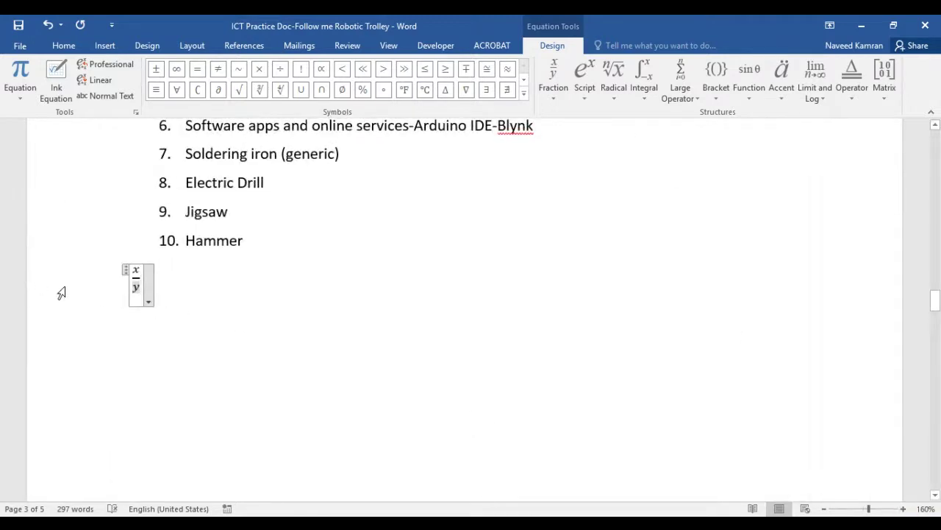
pyautogui.click(65, 291)
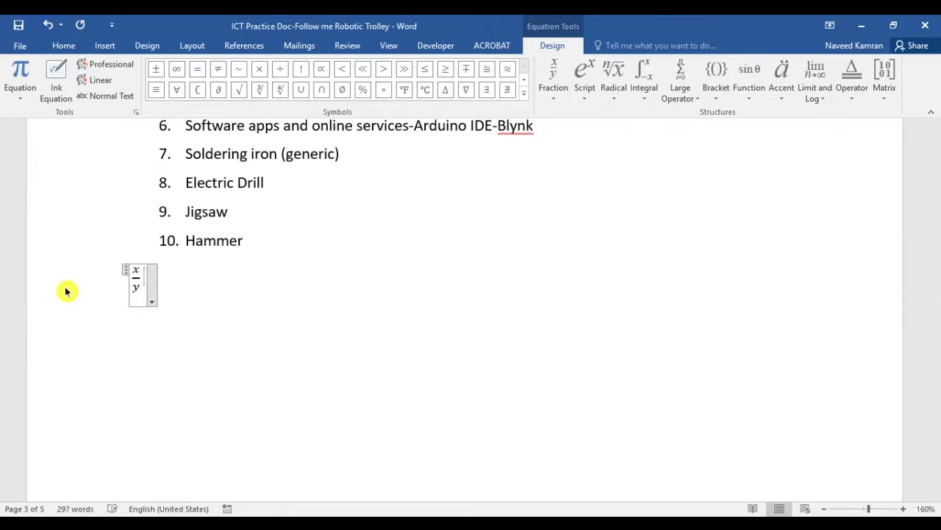
pyautogui.write('=')
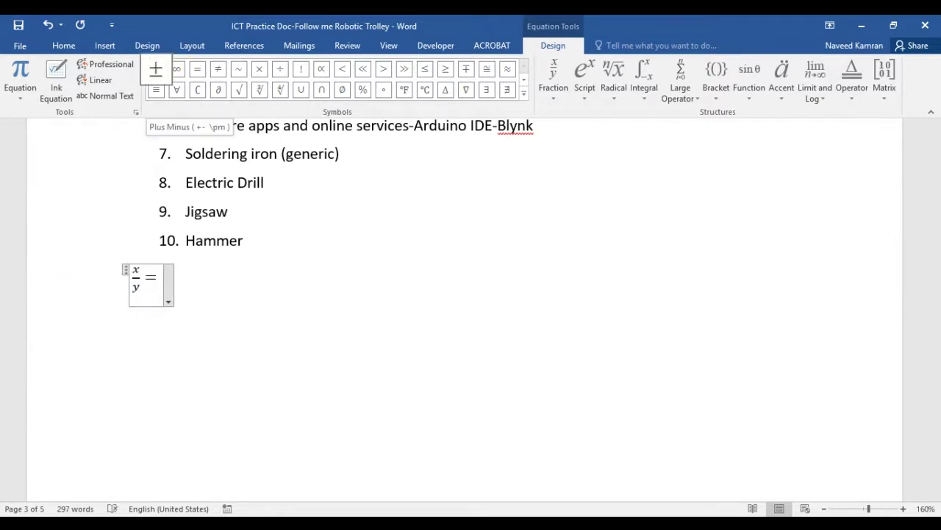
# Add ±, A, Ø, + and the Greek β after the equals sign
pyautogui.click(156, 69)
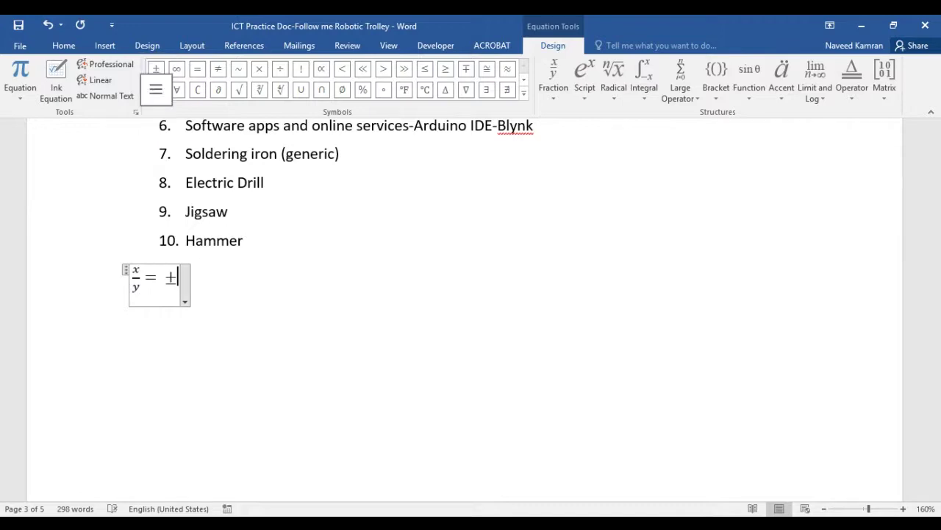
pyautogui.write('A')
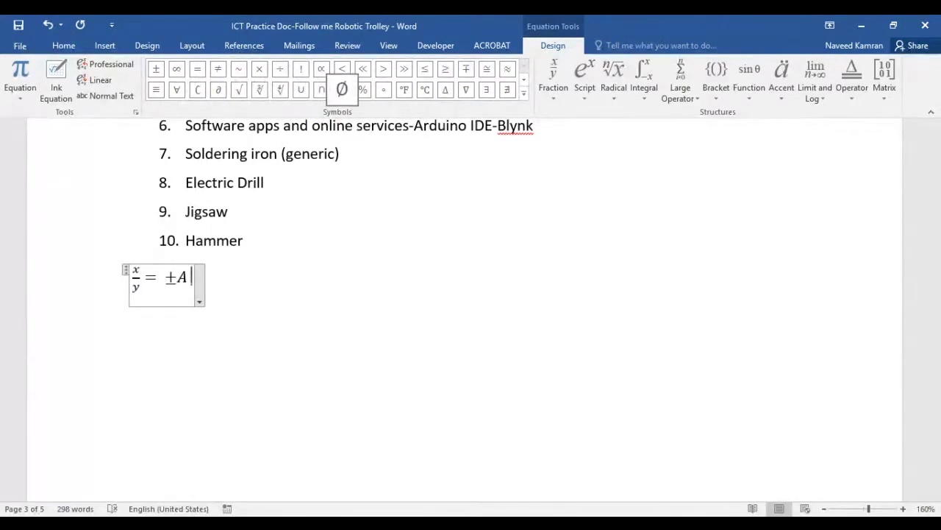
pyautogui.click(342, 89)
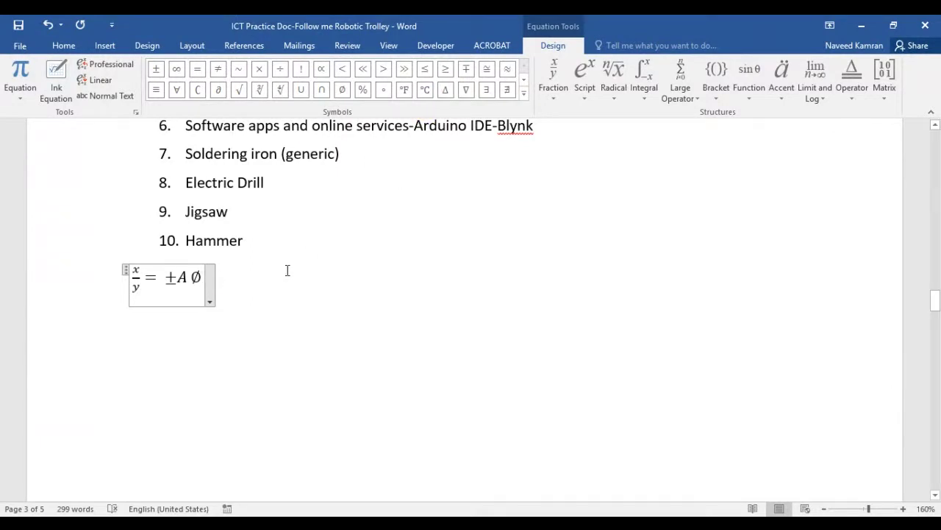
pyautogui.write('+')
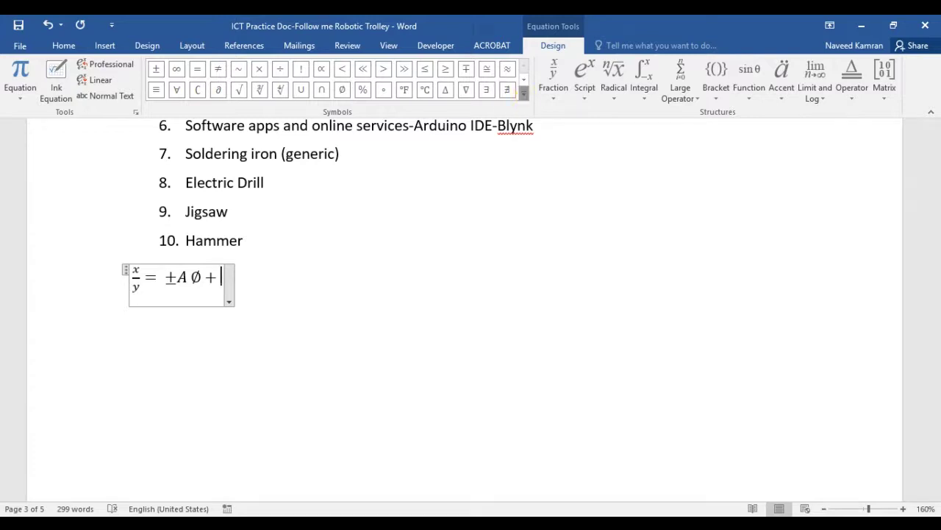
pyautogui.click(524, 92)
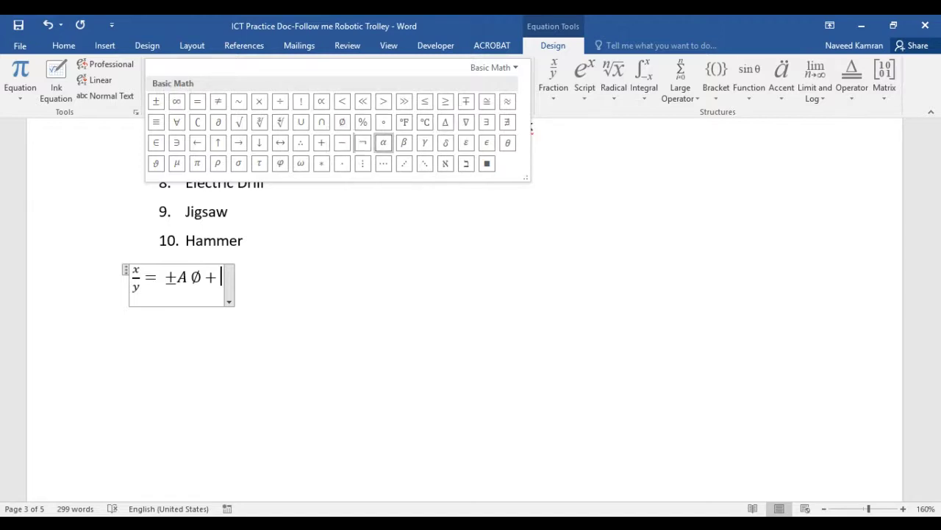
pyautogui.click(404, 142)
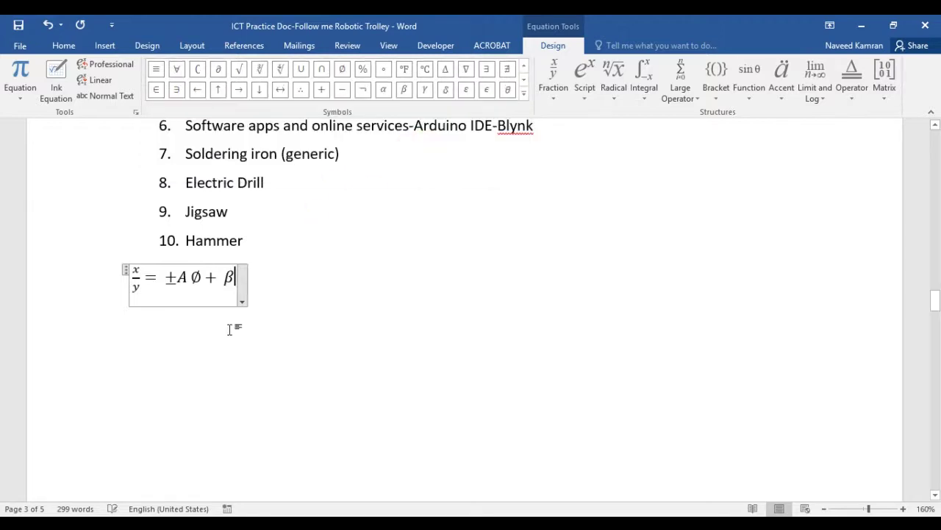
# Select the equation's contents, then click outside so it shows centered
pyautogui.click(286, 302)
pyautogui.click(147, 301)
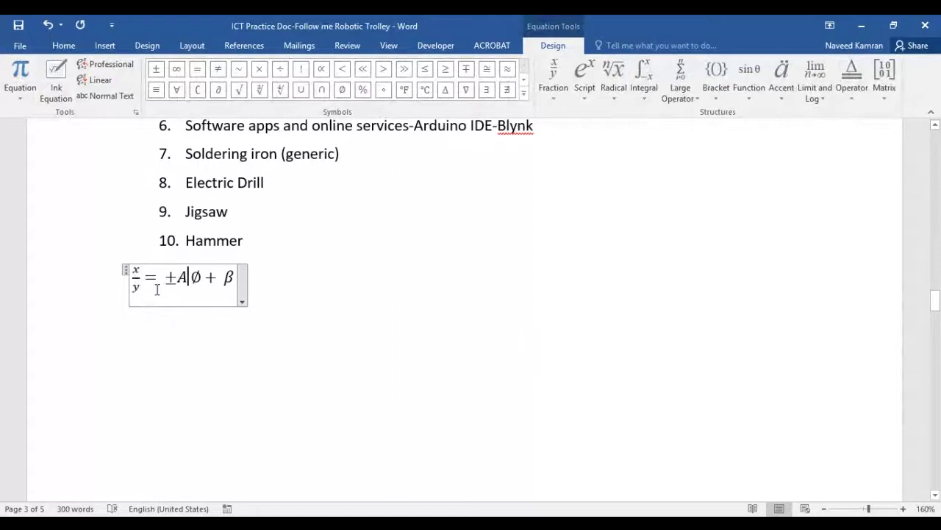
pyautogui.moveTo(137, 278); pyautogui.dragTo(237, 280)
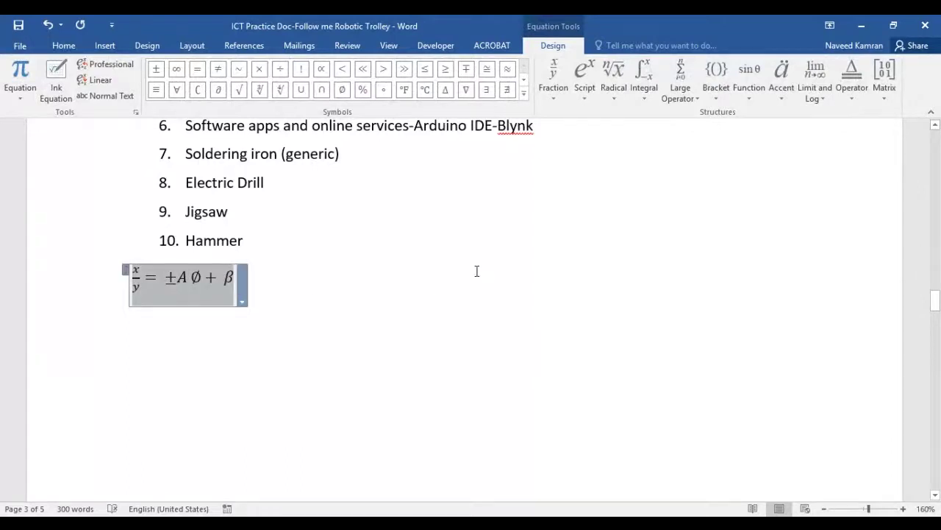
pyautogui.click(351, 305)
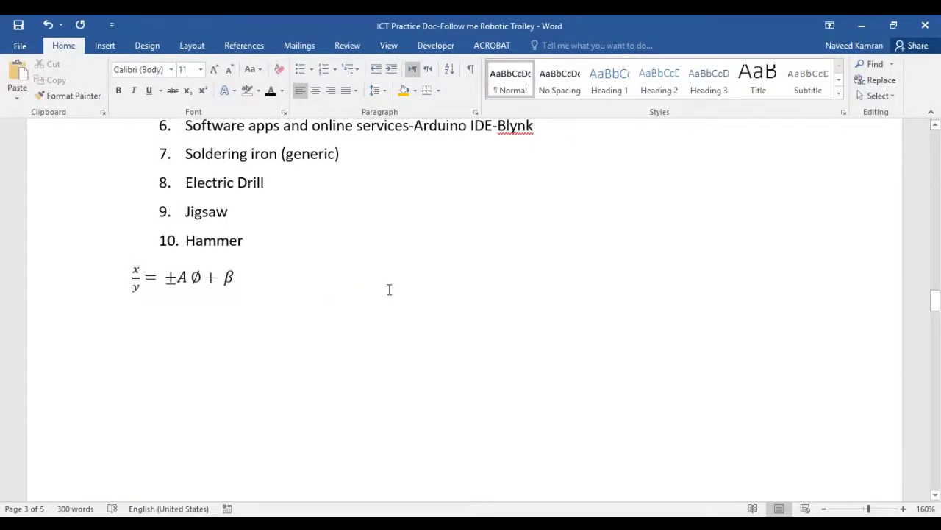
pyautogui.scroll(5, 416, 272)
pyautogui.scroll(-3, 416, 272)
pyautogui.scroll(7, 420, 321)
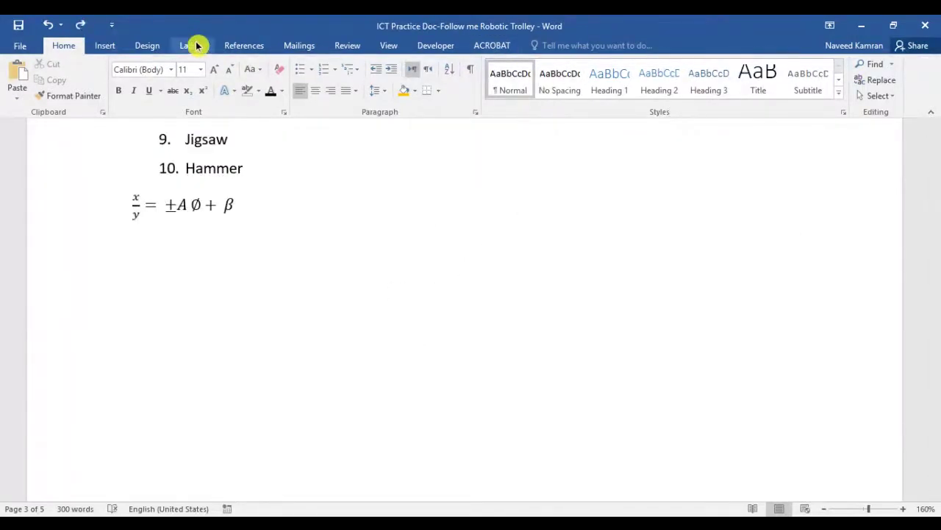
# Start a new equation with a superscript layout below the first one
pyautogui.click(115, 46)
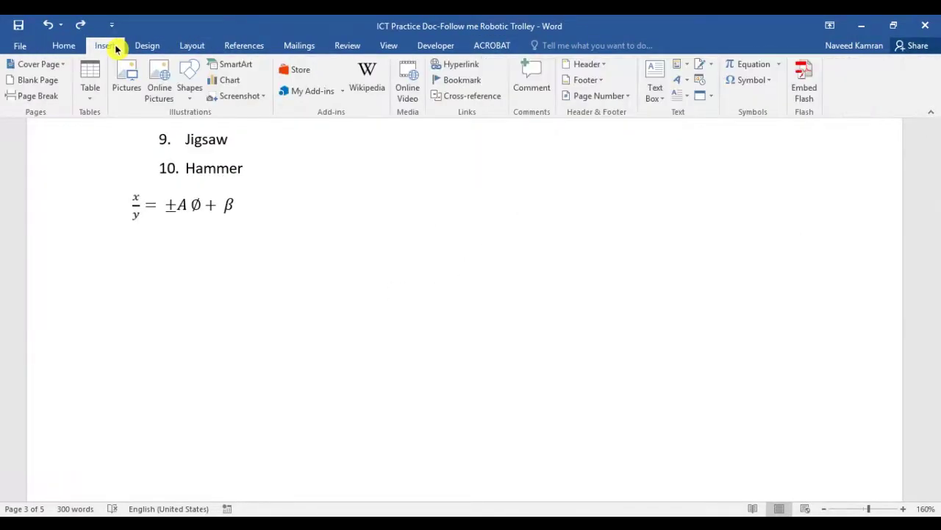
pyautogui.click(749, 66)
pyautogui.click(586, 94)
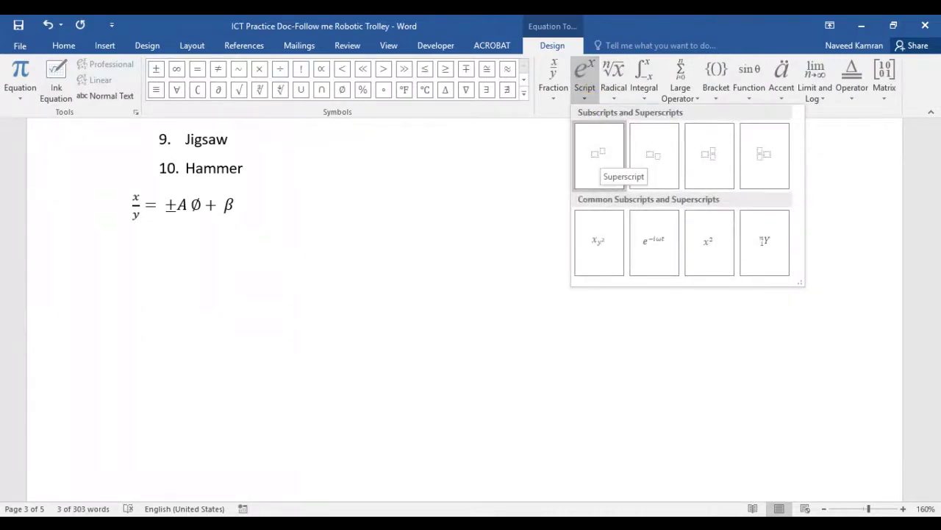
pyautogui.click(601, 154)
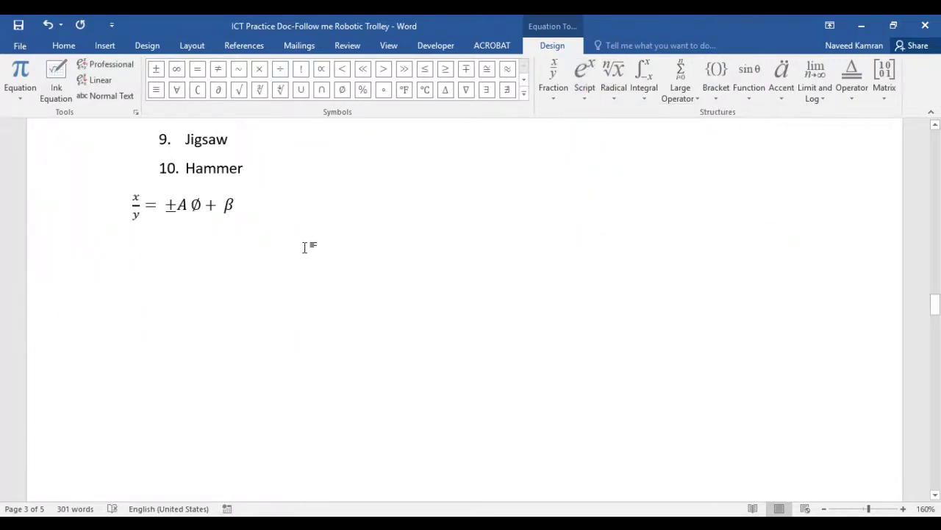
pyautogui.scroll(4, 224, 282)
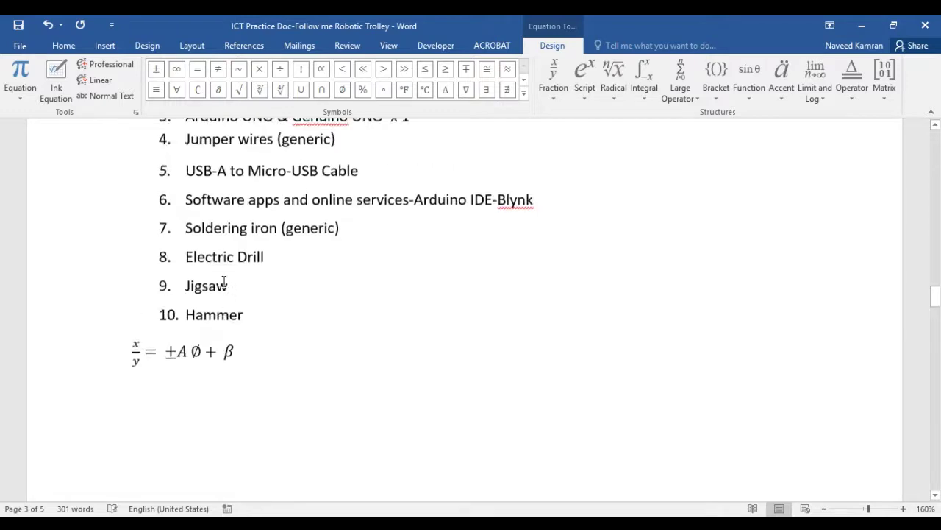
pyautogui.click(287, 386)
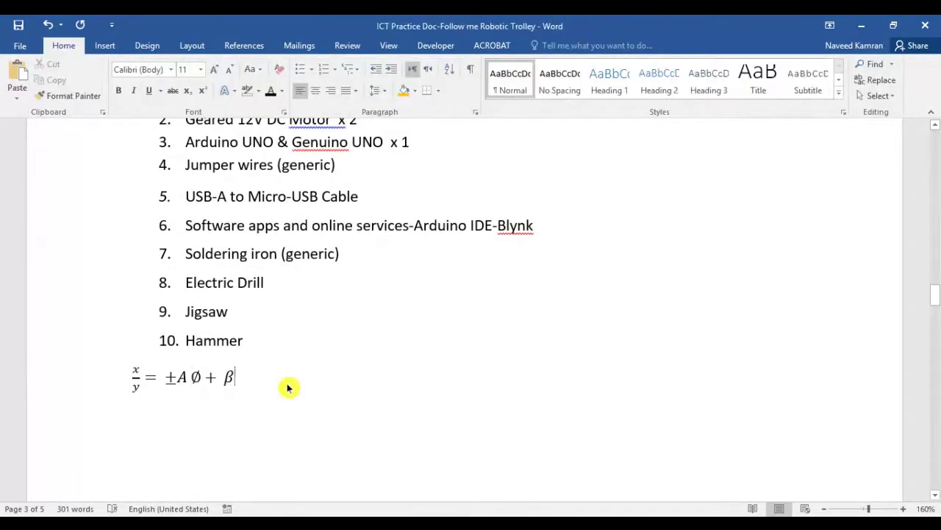
pyautogui.scroll(-5, 287, 387)
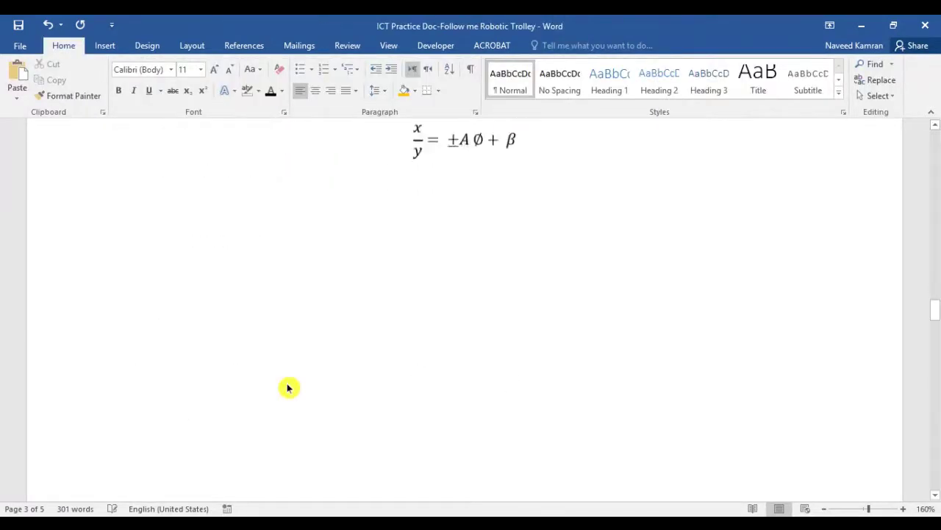
pyautogui.scroll(2, 221, 273)
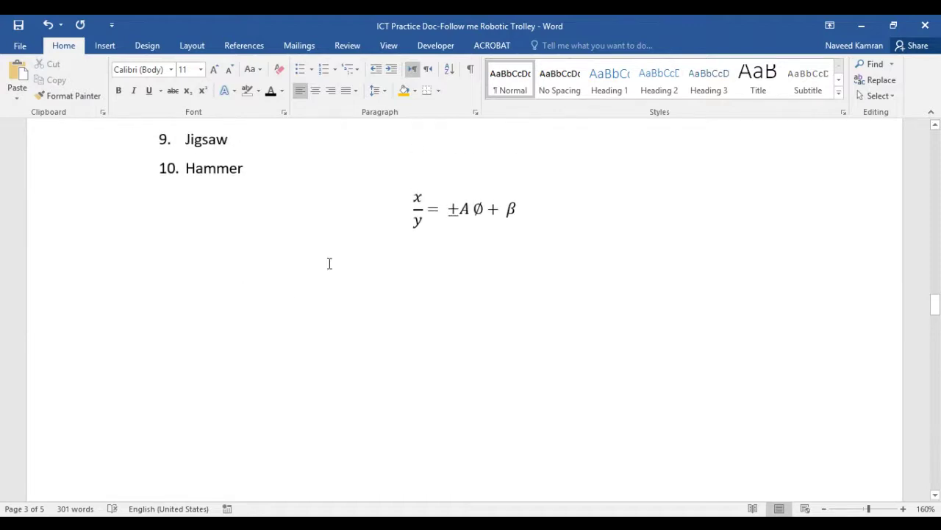
pyautogui.click(106, 46)
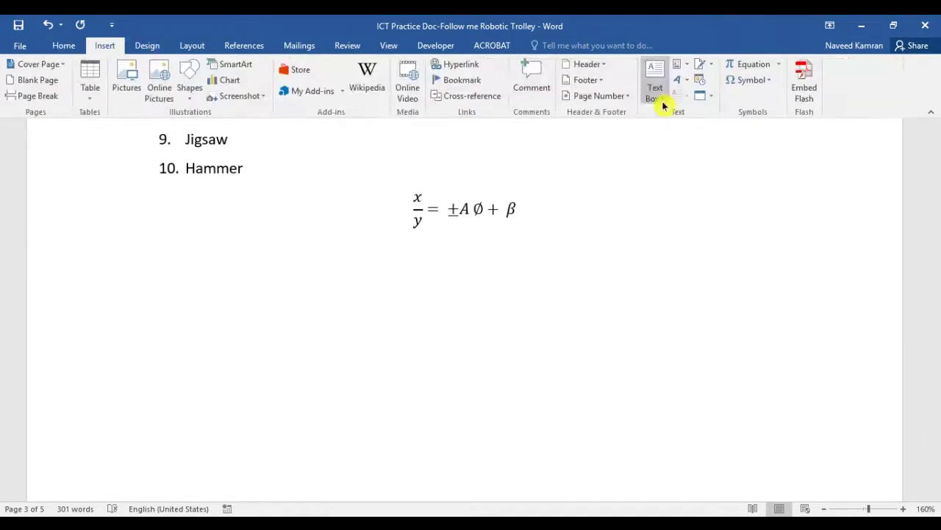
# Insert a new equation with a superscript template and enter x²
pyautogui.click(744, 66)
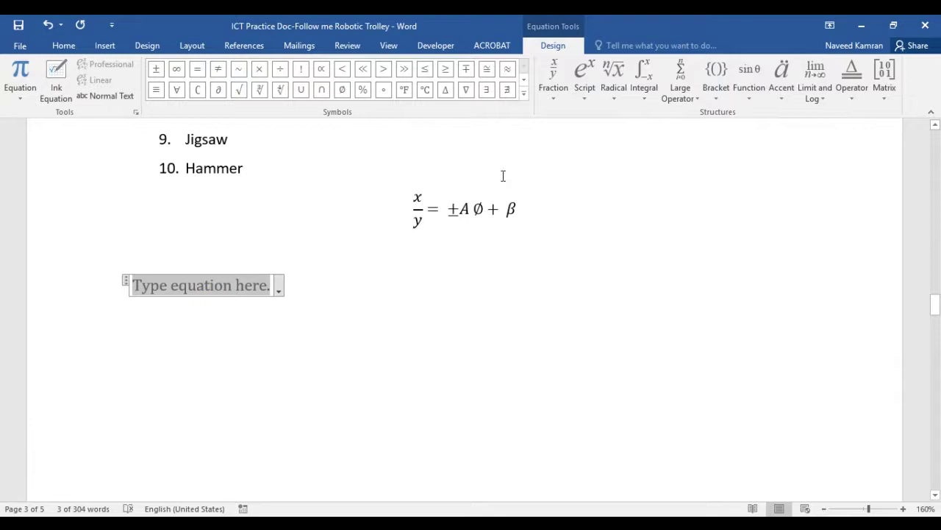
pyautogui.click(594, 95)
pyautogui.click(597, 154)
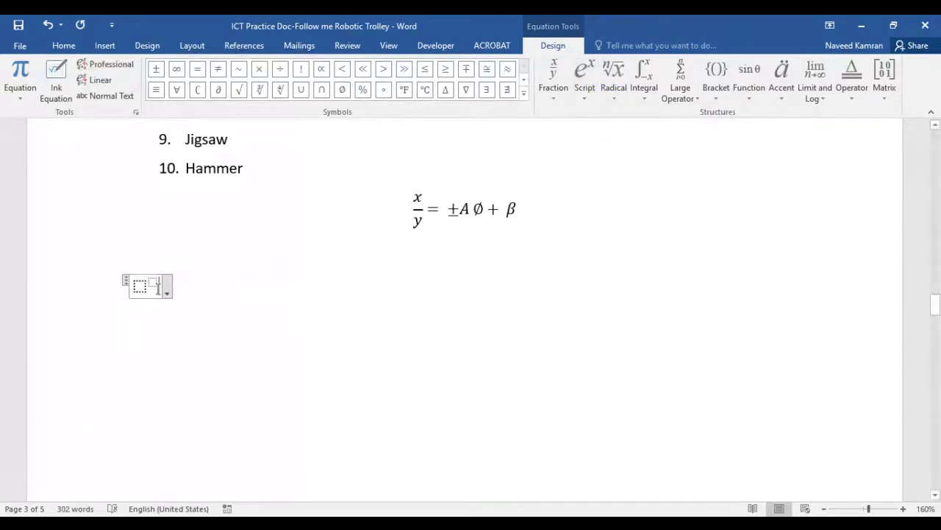
pyautogui.click(140, 285)
pyautogui.write('x')
pyautogui.press('Right')
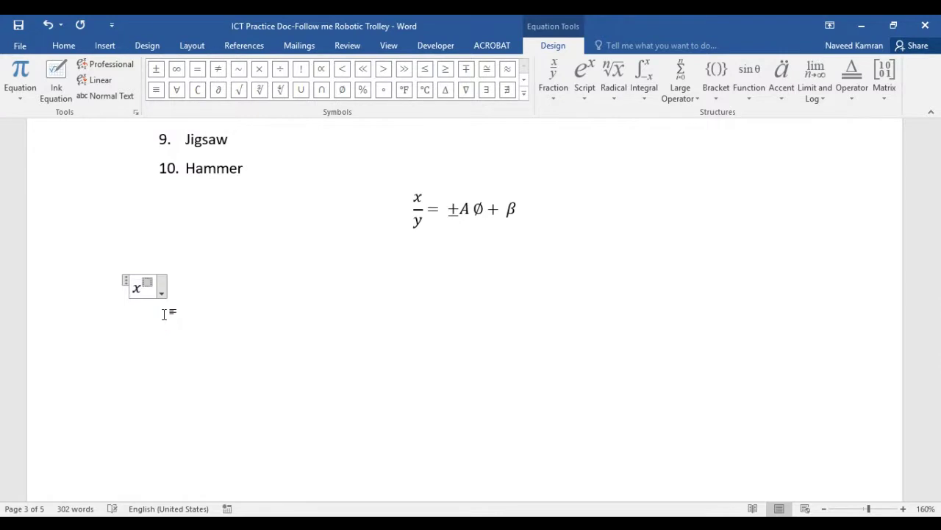
pyautogui.write('2')
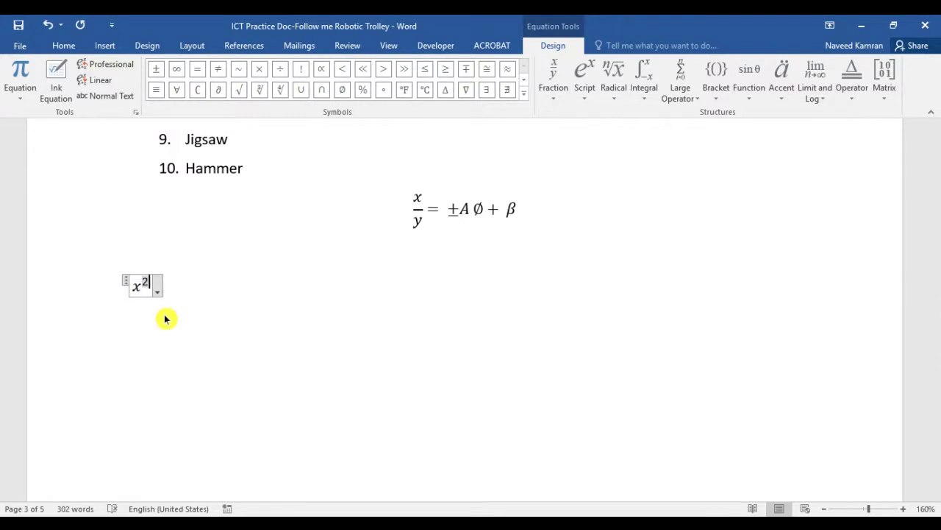
pyautogui.press('Right')
# Add + y² with another superscript template to complete x² + y²
pyautogui.write('+')
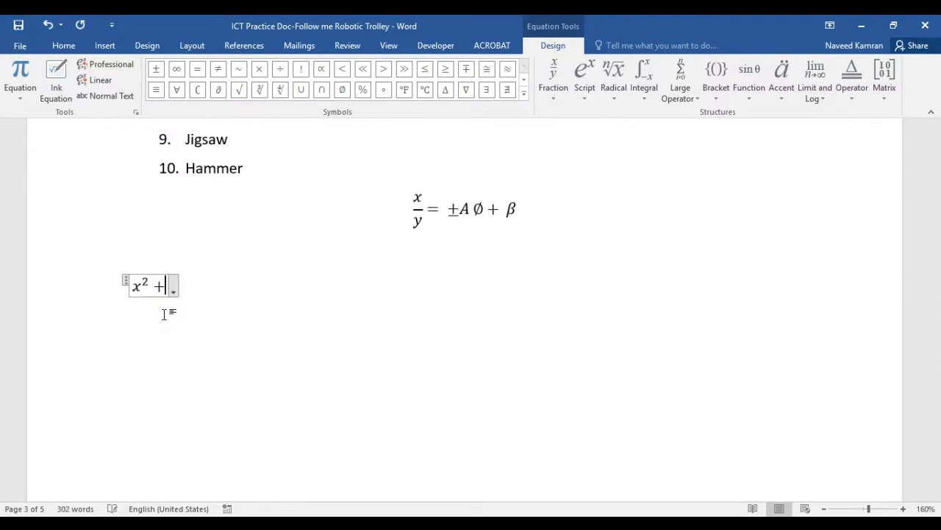
pyautogui.click(586, 92)
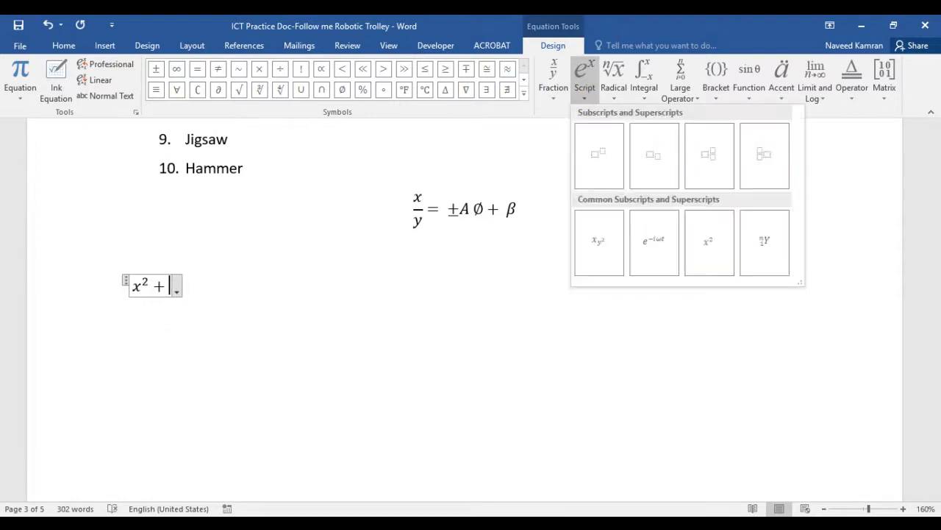
pyautogui.click(599, 153)
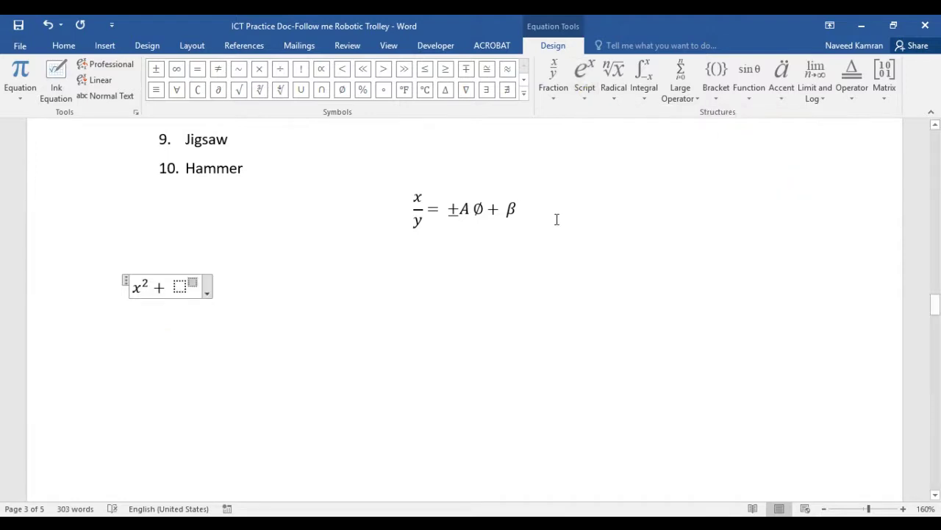
pyautogui.write('y')
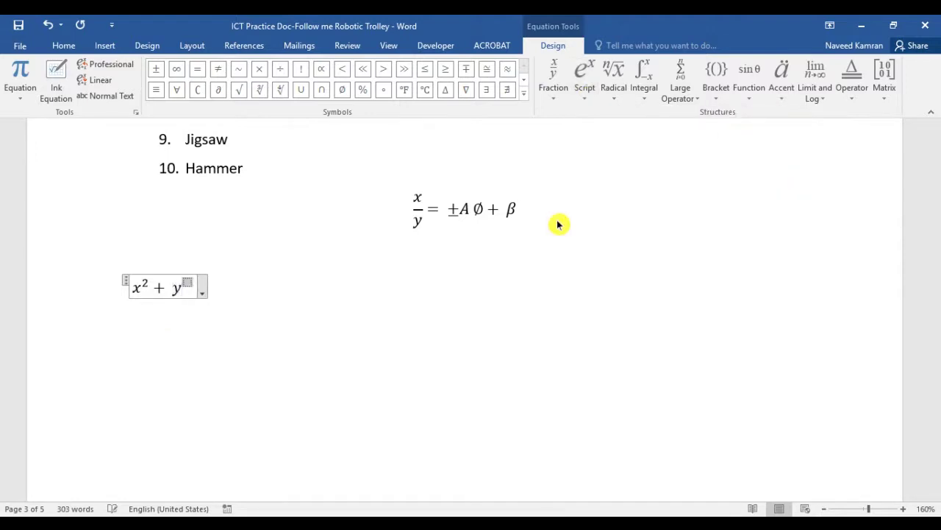
pyautogui.press('Right')
pyautogui.write('2')
pyautogui.click(474, 291)
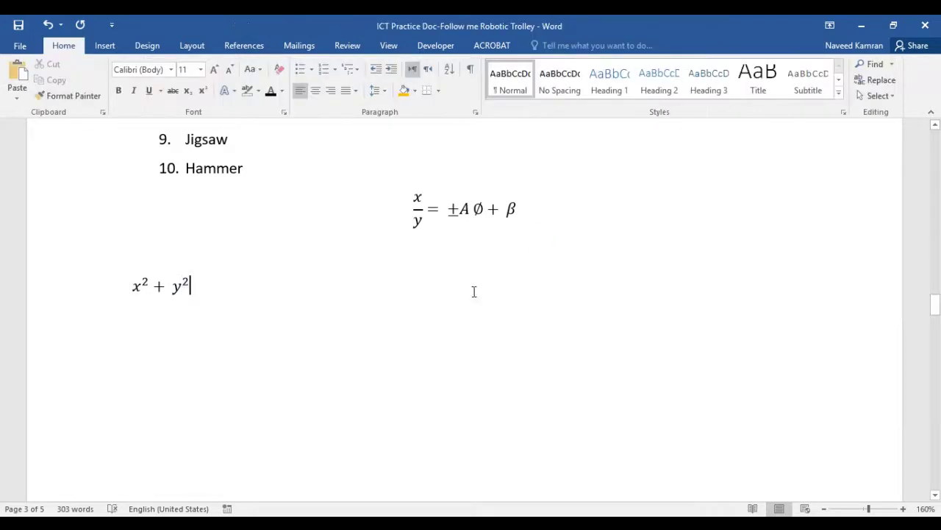
pyautogui.click(103, 46)
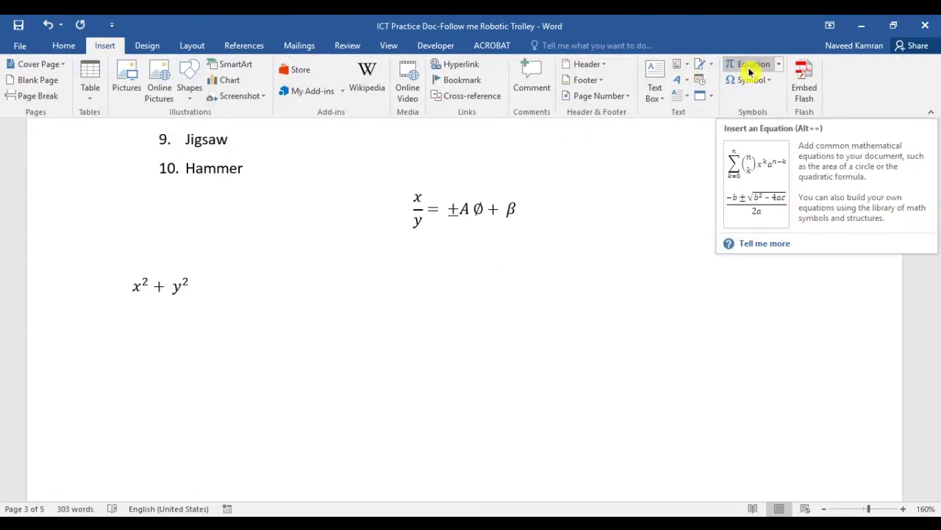
# Center the x² + y² equation by clicking outside it
pyautogui.click(769, 80)
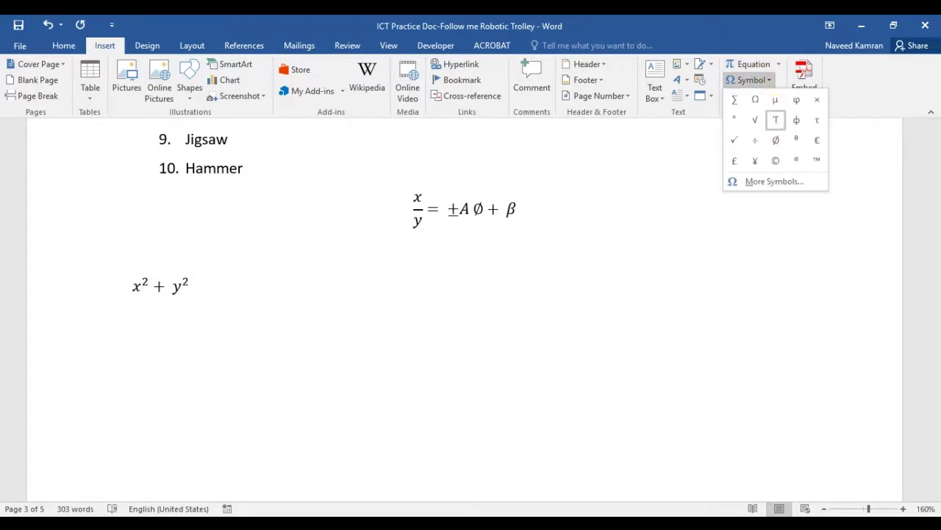
pyautogui.click(281, 292)
pyautogui.click(303, 297)
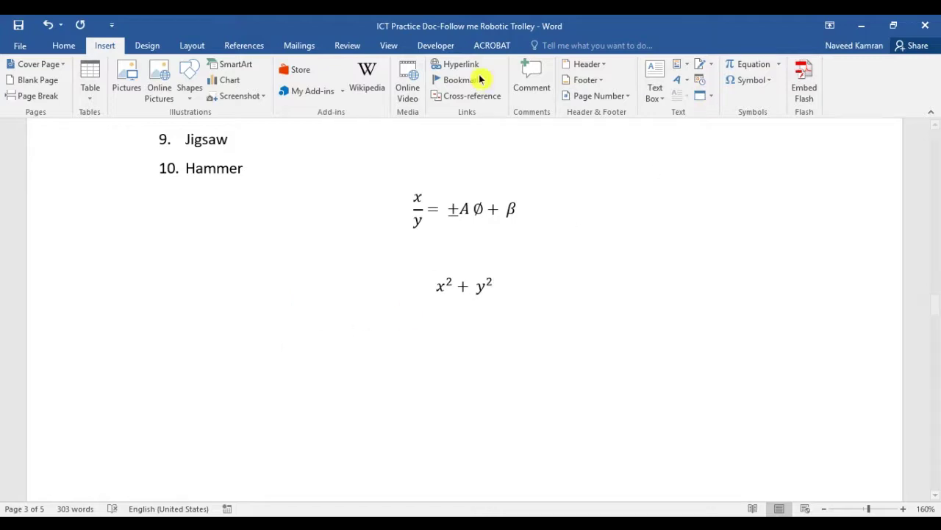
# Insert the Latin capital T-with-hook symbol (Ƭ) below the equations via More Symbols
pyautogui.click(750, 80)
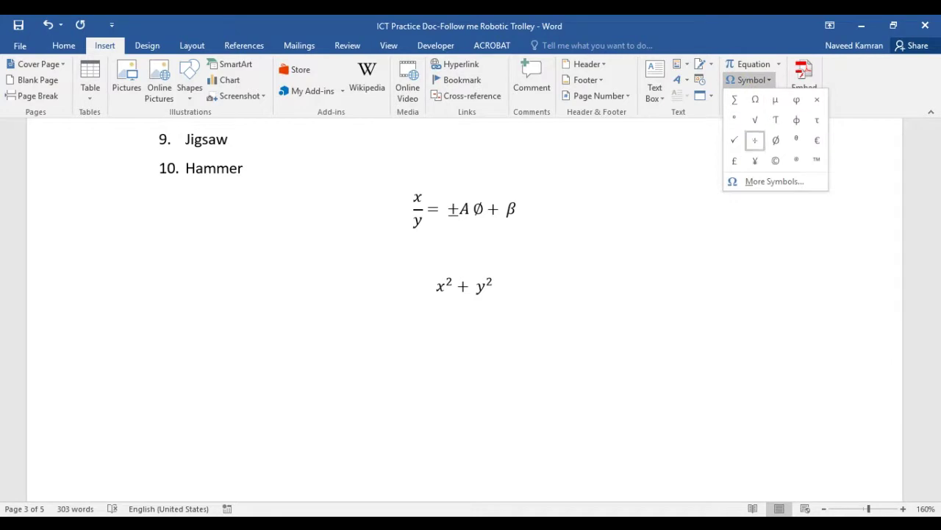
pyautogui.click(774, 182)
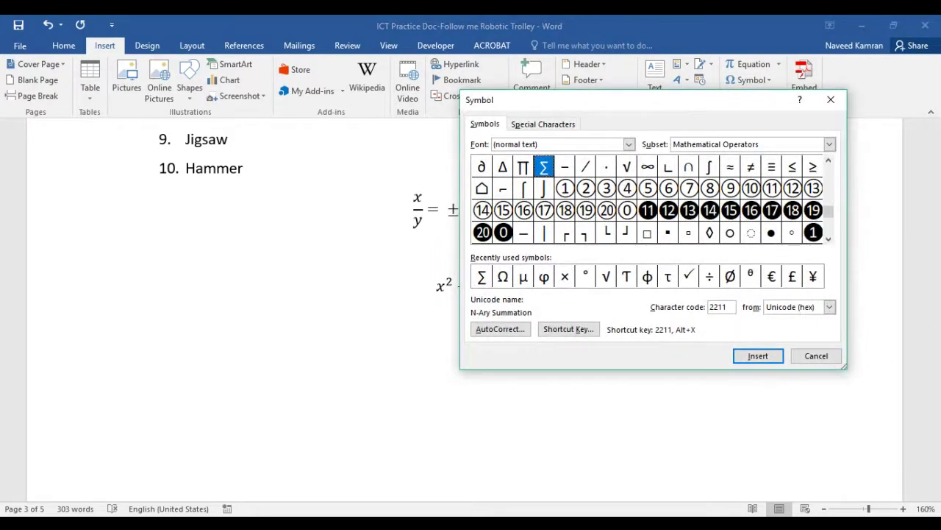
pyautogui.click(626, 277)
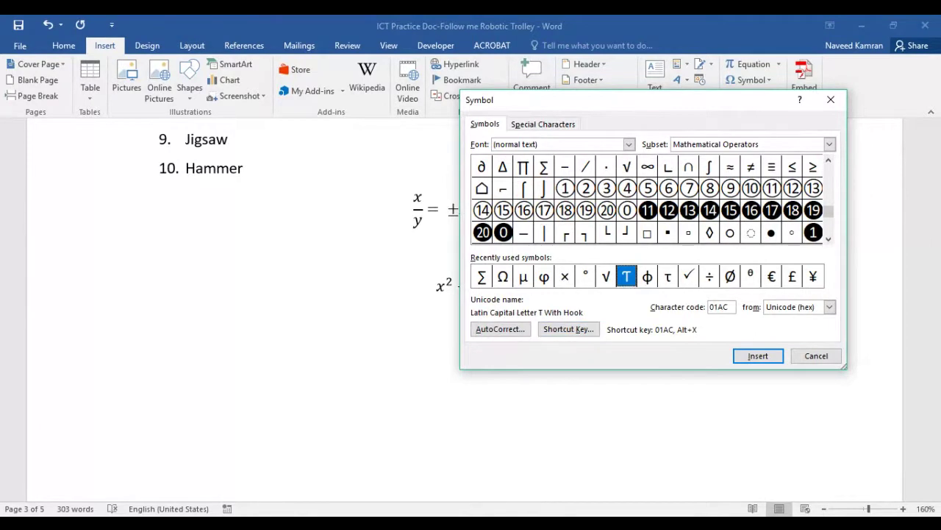
pyautogui.press('Return')
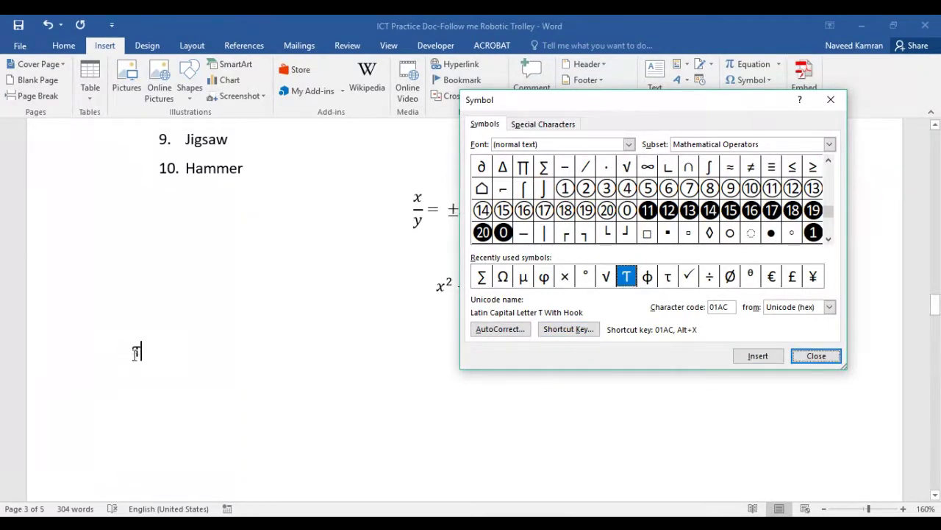
pyautogui.click(816, 356)
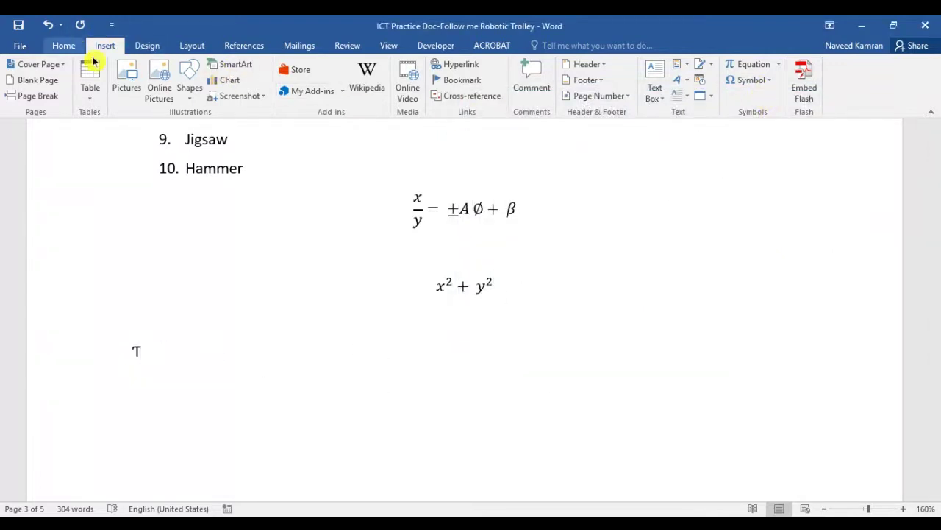
# Scroll to the title page on the Design tab and preview font sets without applying one
pyautogui.click(151, 46)
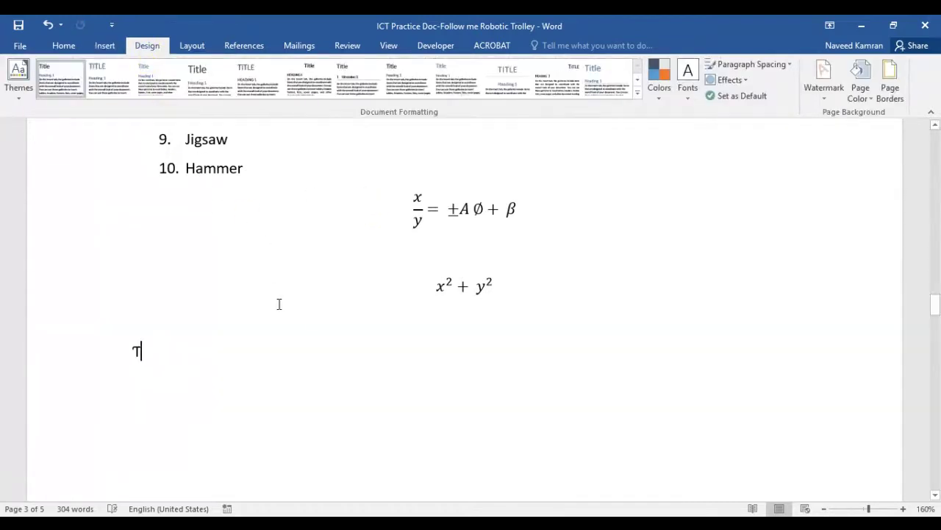
pyautogui.scroll(15, 211, 326)
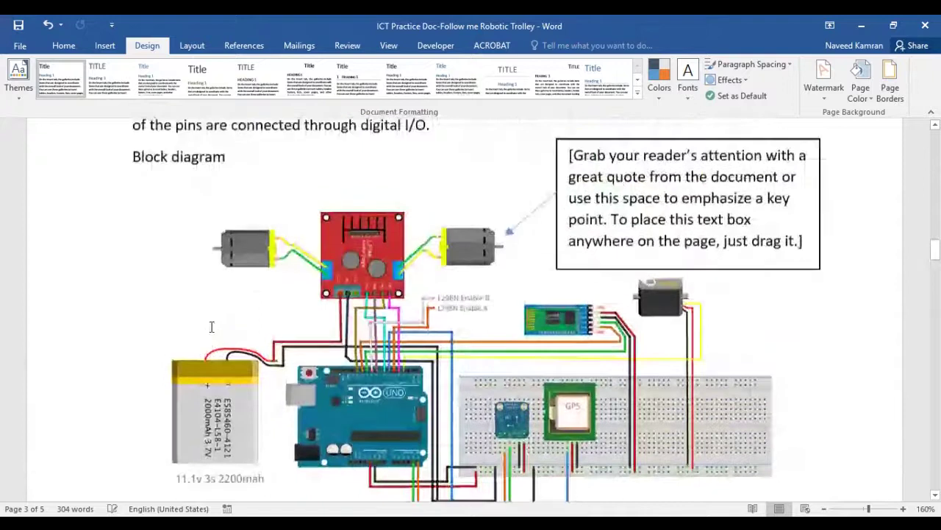
pyautogui.scroll(5, 211, 326)
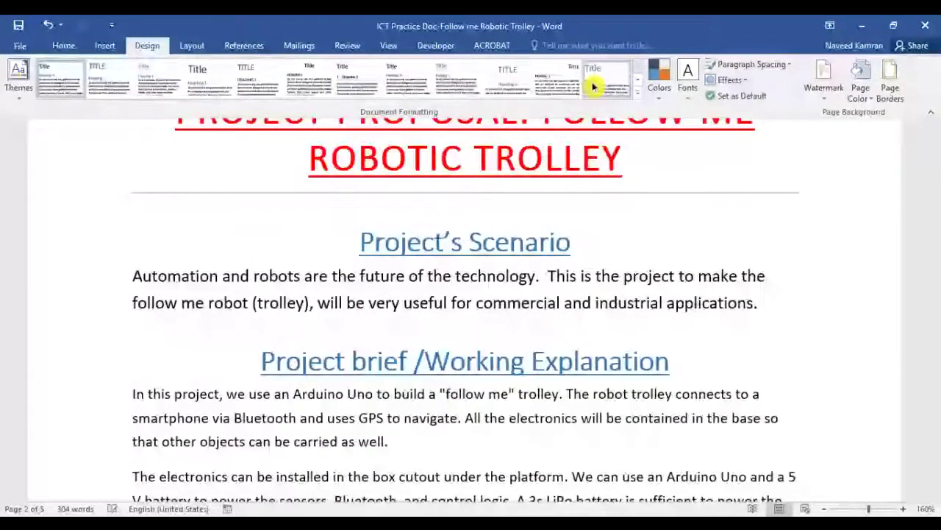
pyautogui.click(688, 77)
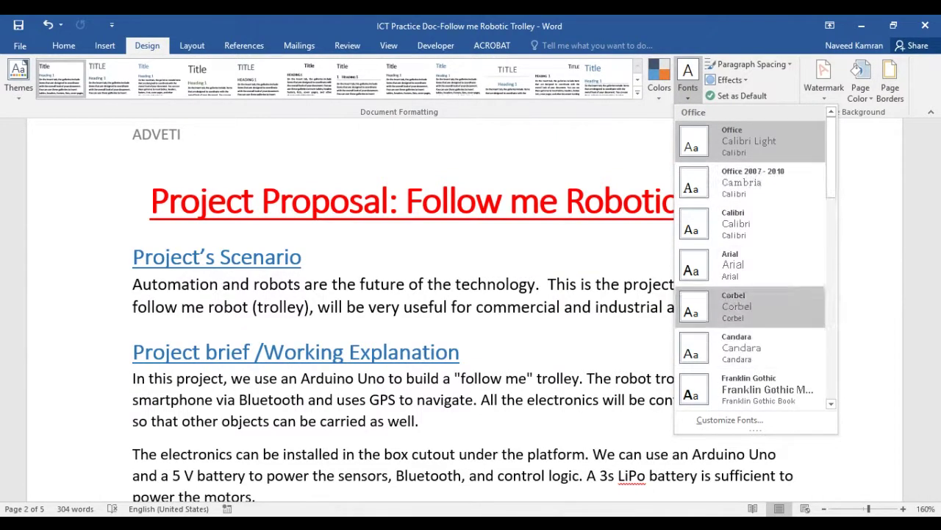
pyautogui.click(546, 268)
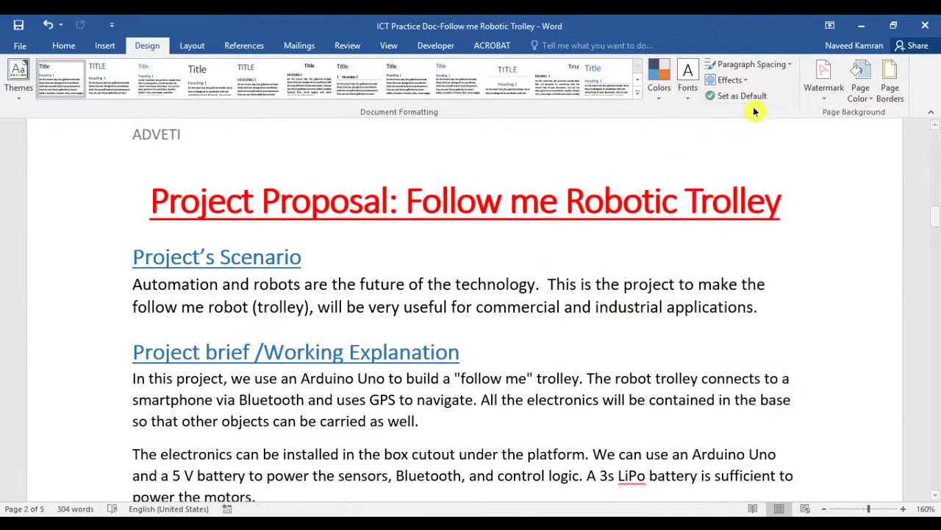
# Apply the CONFIDENTIAL 1 watermark and zoom out to 110% to check the pages
pyautogui.click(824, 92)
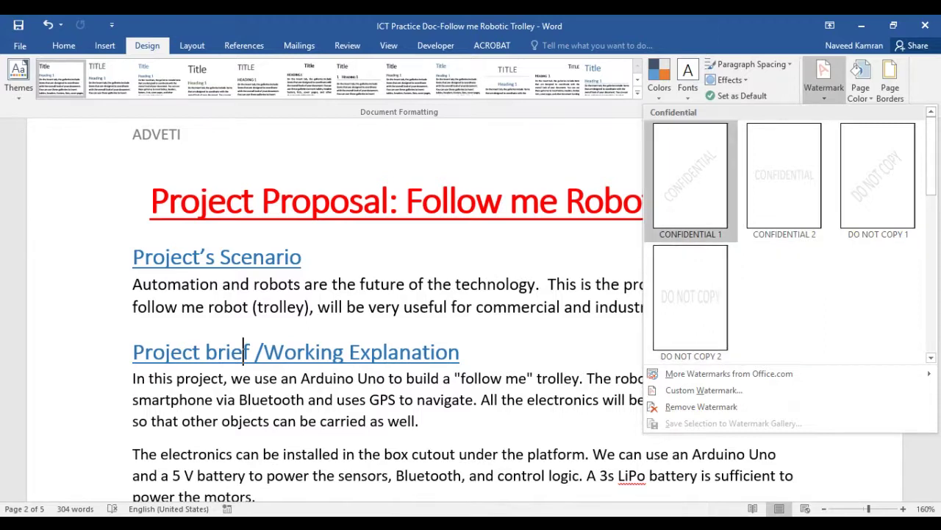
pyautogui.click(680, 192)
pyautogui.scroll(-2, 699, 318)
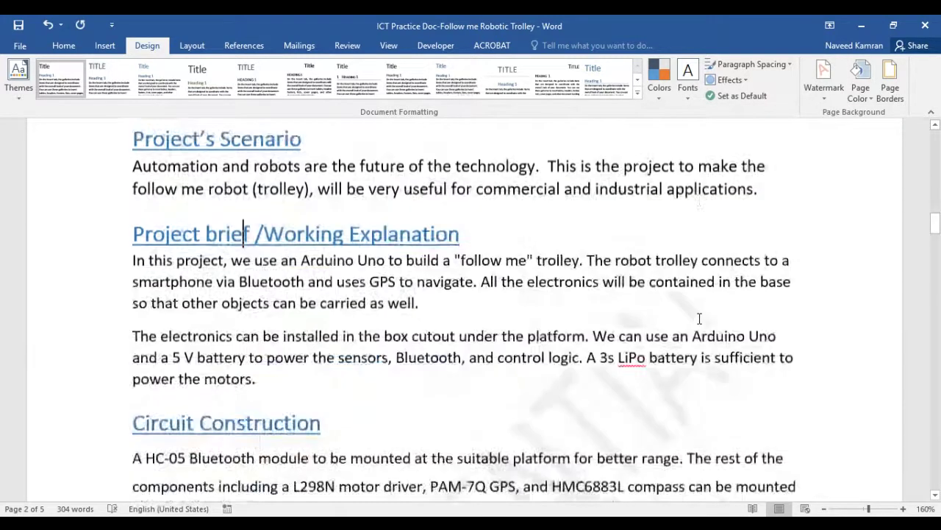
pyautogui.scroll(-7, 699, 318)
pyautogui.scroll(3, 636, 204)
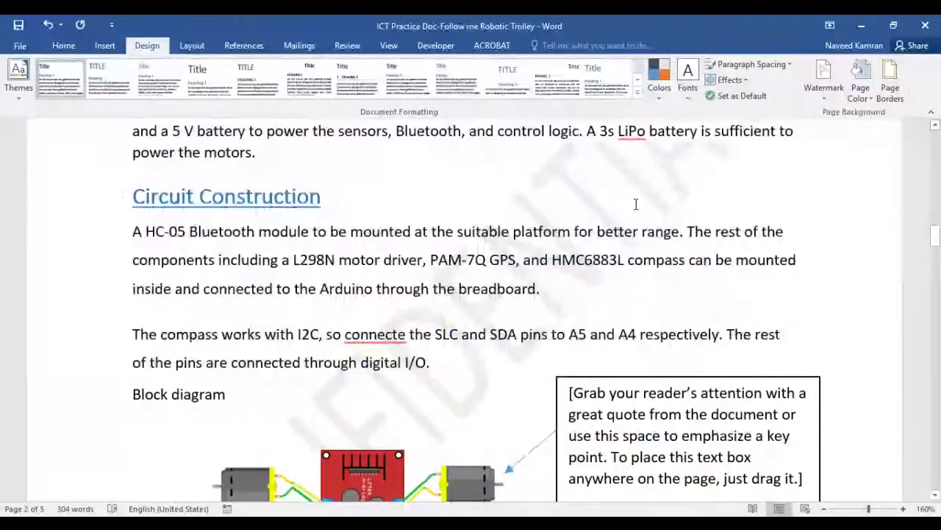
pyautogui.scroll(-15, 636, 227)
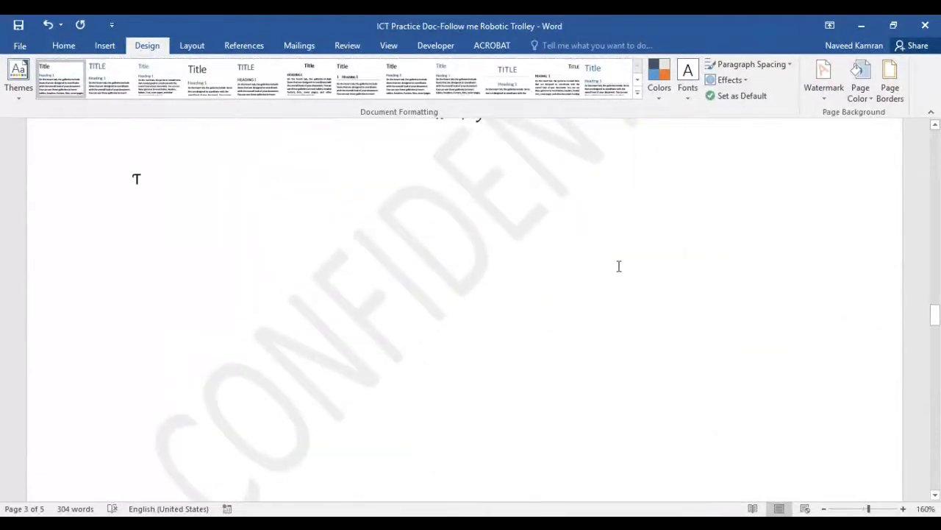
pyautogui.scroll(3, 618, 265)
pyautogui.click(824, 508)
pyautogui.click(825, 508)
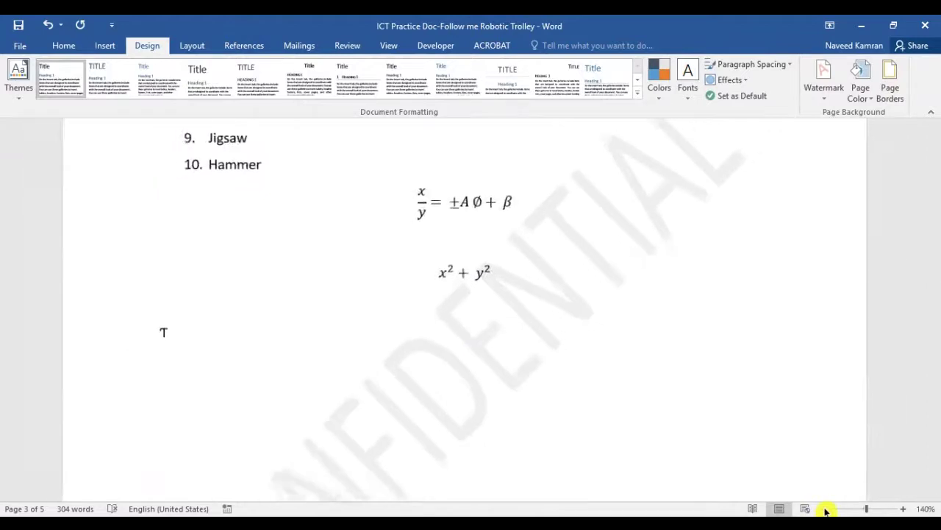
pyautogui.click(825, 508)
pyautogui.click(824, 508)
pyautogui.click(825, 508)
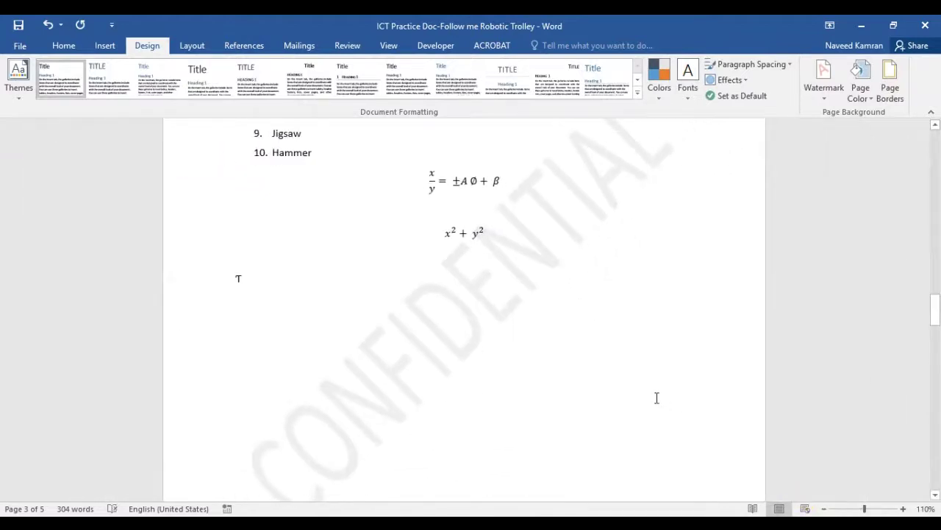
pyautogui.scroll(-2, 657, 398)
pyautogui.scroll(10, 657, 398)
# Open the custom watermark settings, cancel without changes, and scroll back to the title
pyautogui.click(822, 102)
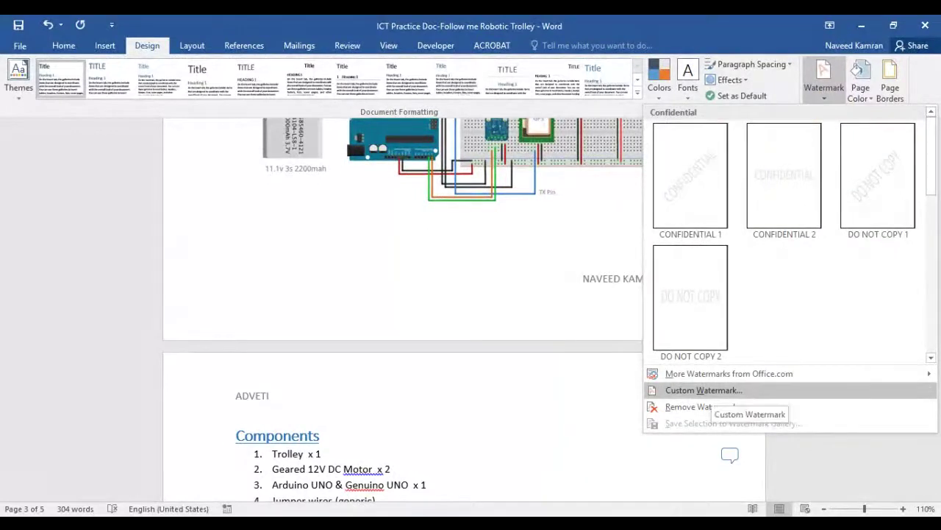
pyautogui.click(711, 390)
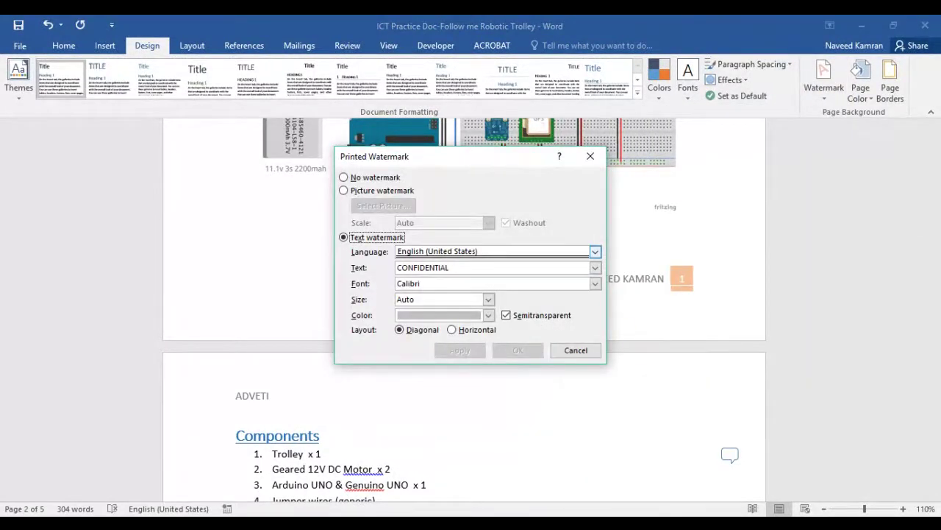
pyautogui.click(570, 351)
pyautogui.scroll(5, 676, 309)
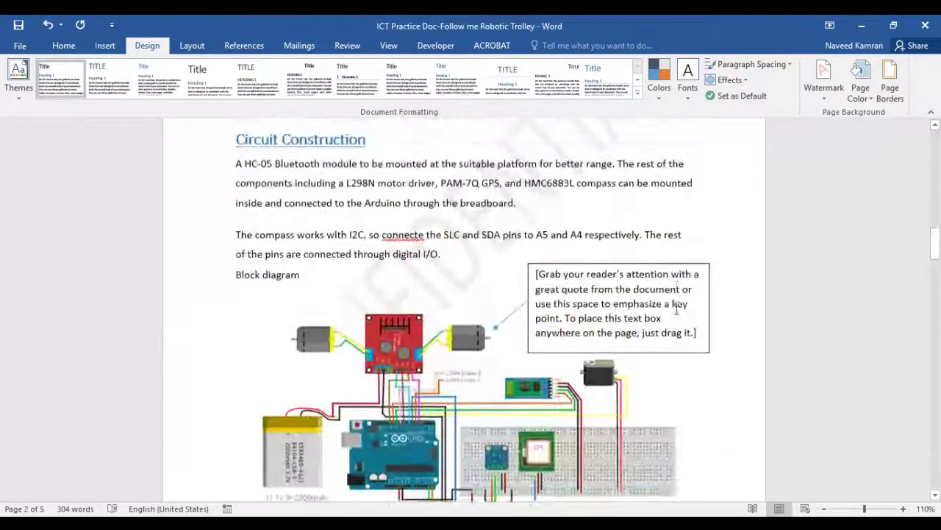
pyautogui.scroll(4, 677, 309)
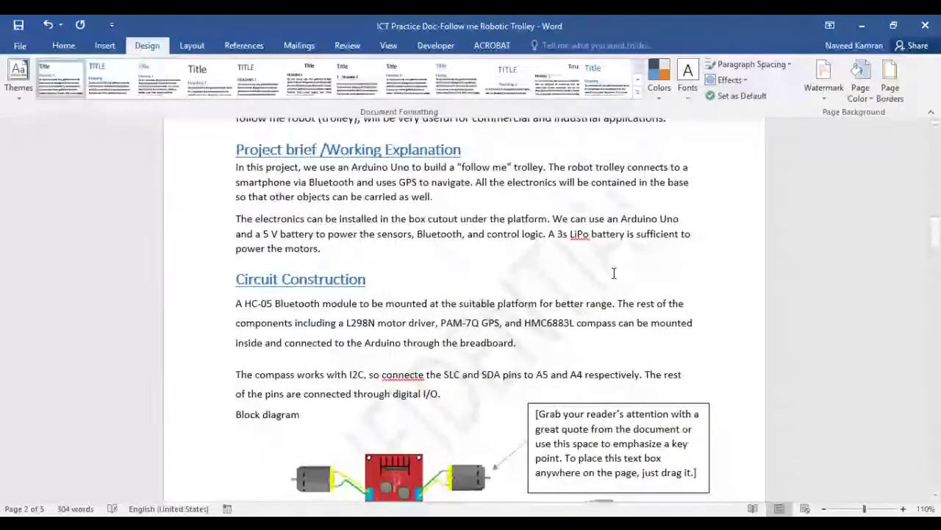
pyautogui.scroll(3, 614, 272)
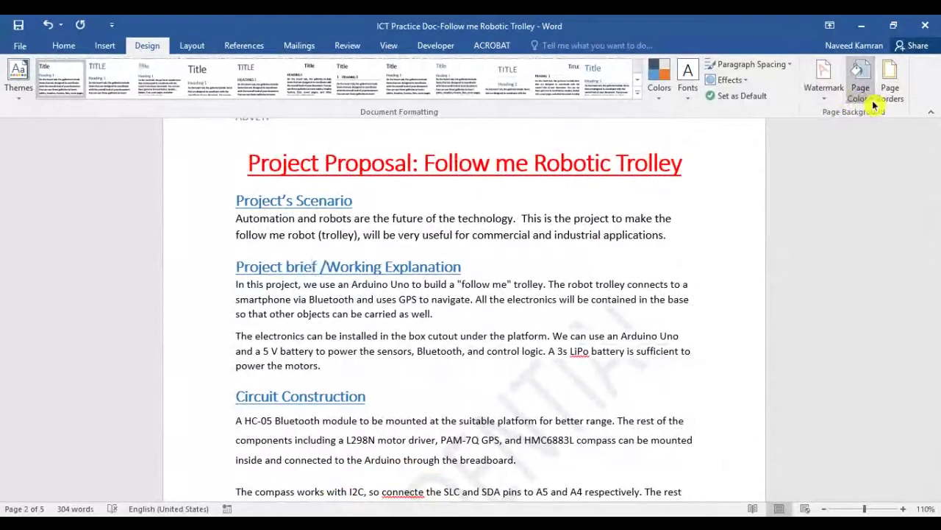
# Preview page colours, then apply a plain Box page border to the whole document
pyautogui.click(873, 107)
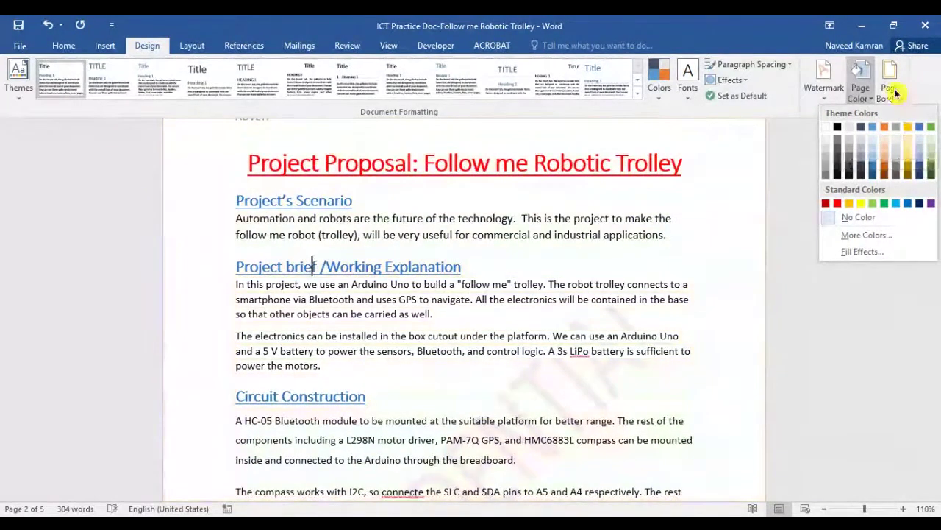
pyautogui.click(893, 87)
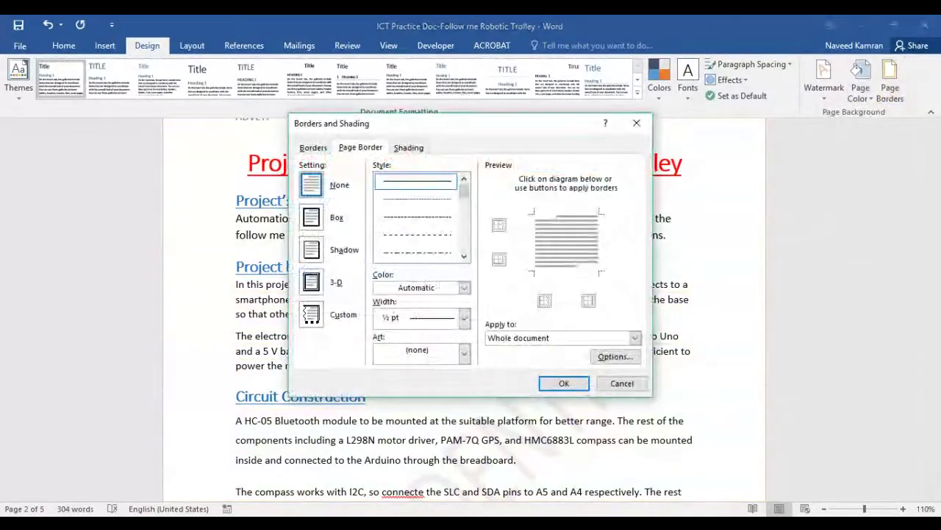
pyautogui.click(311, 217)
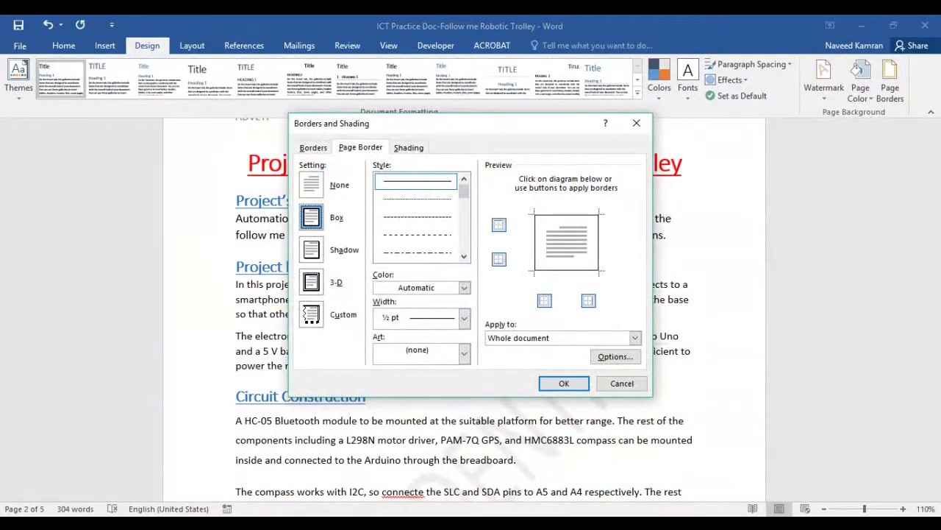
pyautogui.click(563, 383)
# Zoom out to 80% to view the bordered pages
pyautogui.scroll(3, 426, 242)
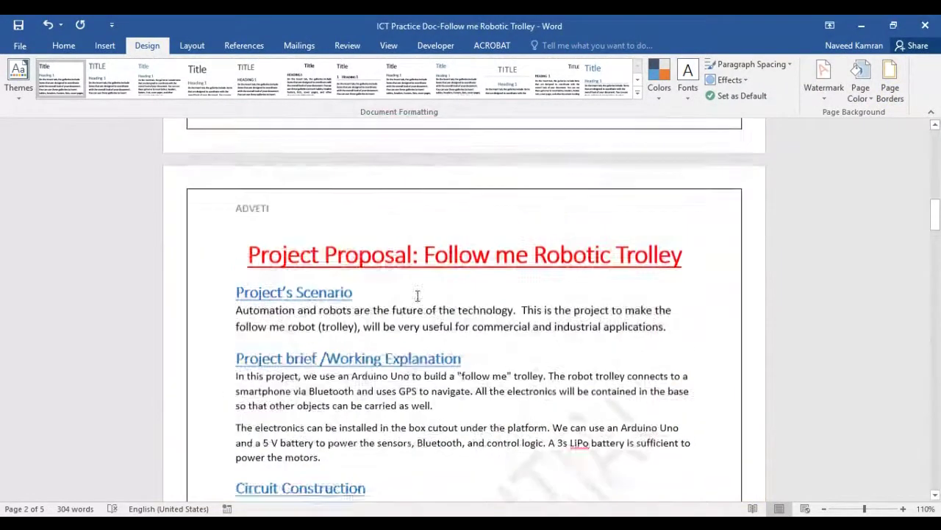
pyautogui.click(825, 508)
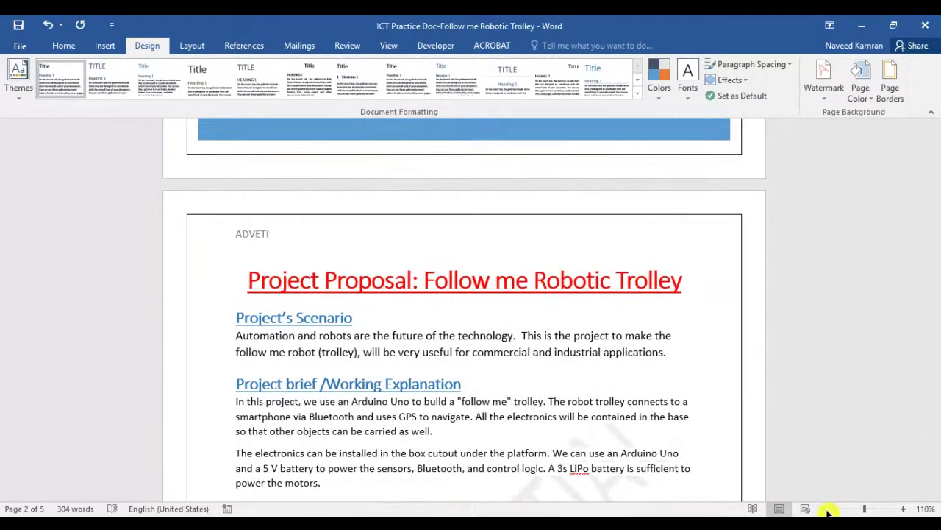
pyautogui.click(826, 508)
pyautogui.click(825, 509)
pyautogui.scroll(-3, 581, 389)
pyautogui.scroll(1, 581, 390)
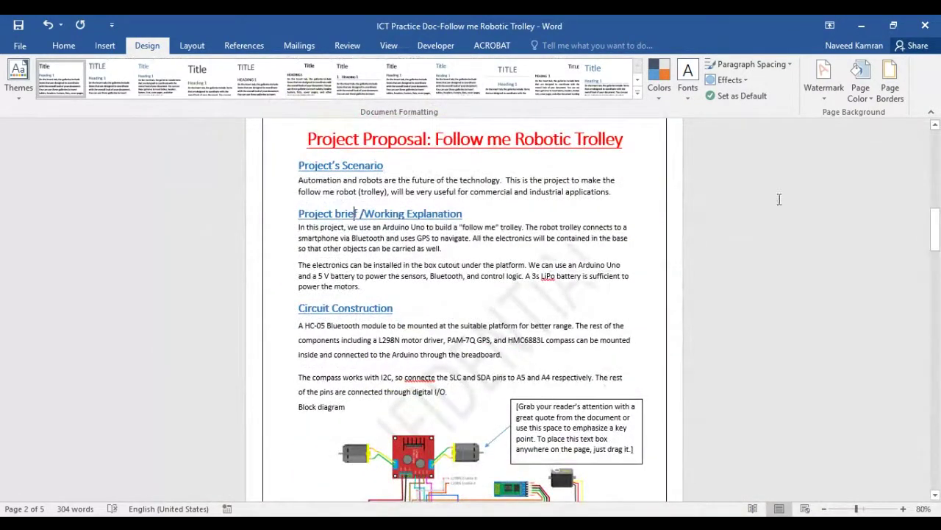
pyautogui.scroll(2, 594, 341)
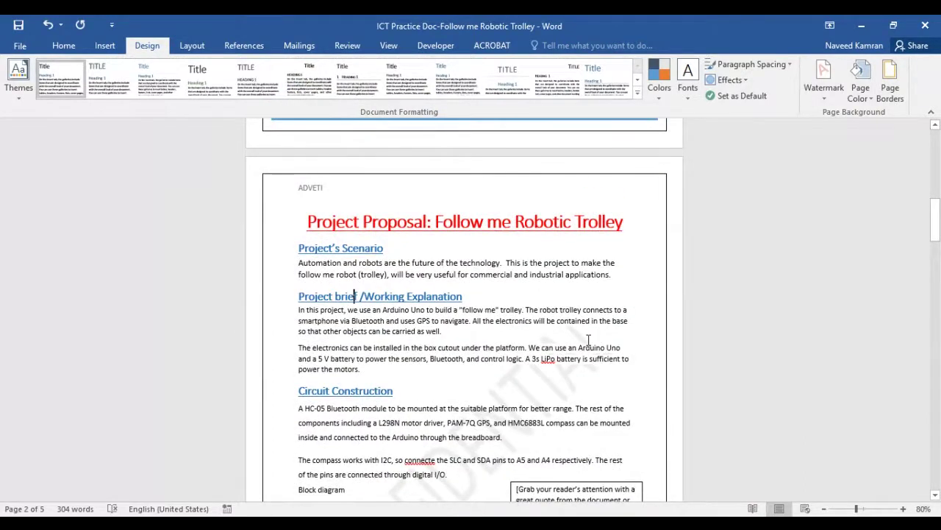
pyautogui.click(192, 47)
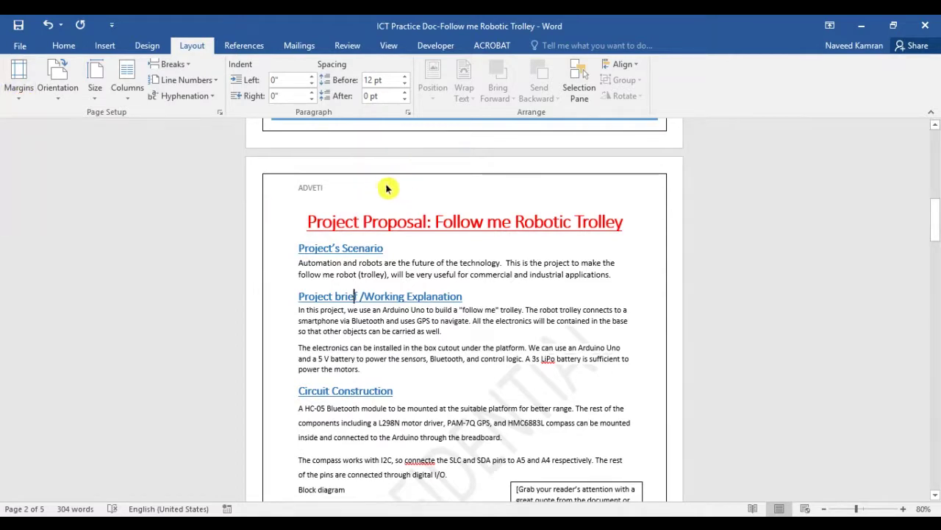
# Browse the margin presets, then narrow the right margin through Custom Margins
pyautogui.click(19, 96)
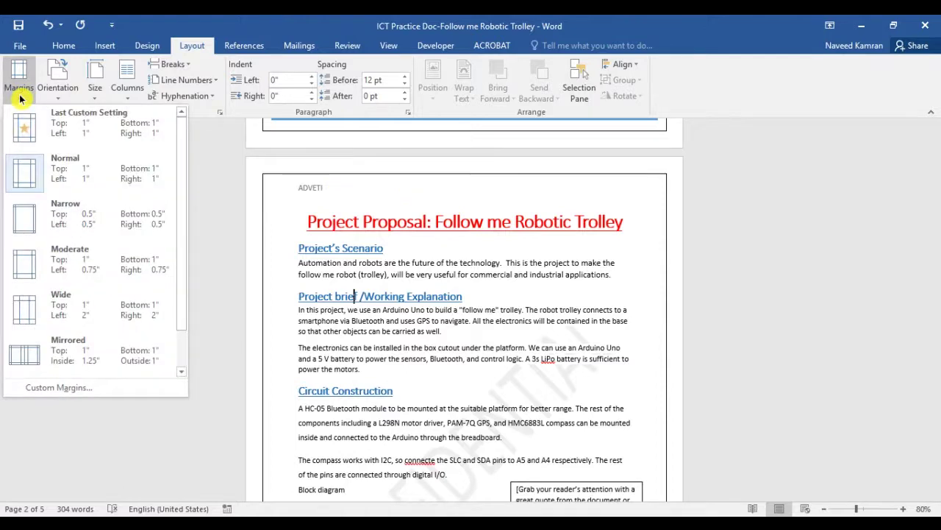
pyautogui.press('Down')
pyautogui.press('Down')
pyautogui.press('Down')
pyautogui.press('Down')
pyautogui.press('Down')
pyautogui.press('Down')
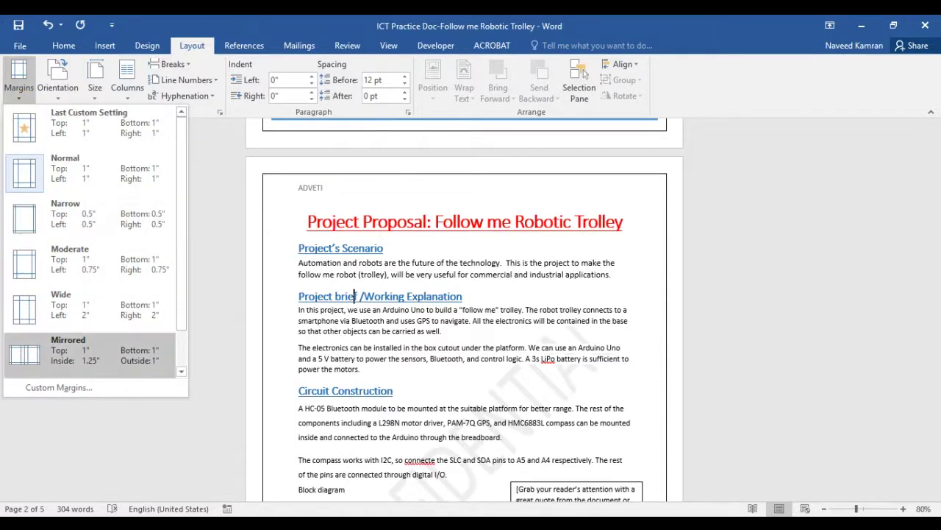
pyautogui.press('Up')
pyautogui.press('Up')
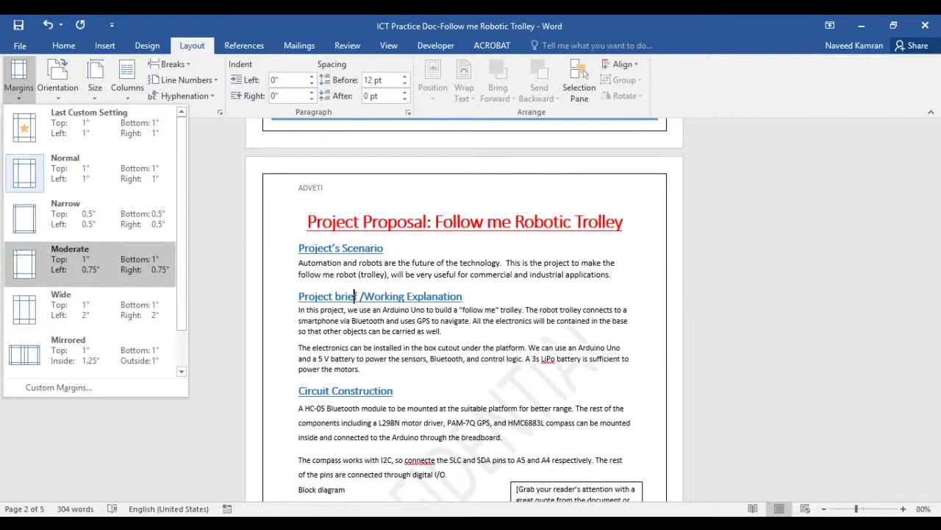
pyautogui.click(74, 388)
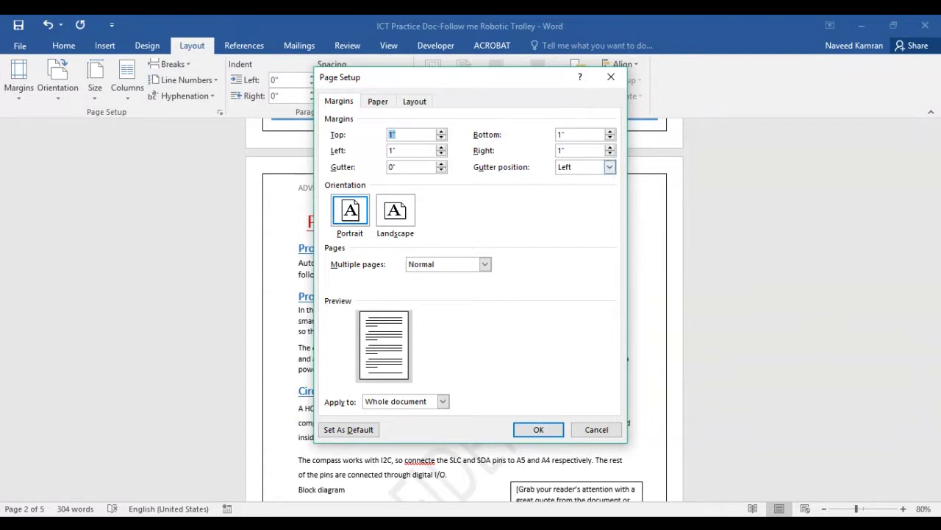
pyautogui.click(610, 153)
pyautogui.click(517, 433)
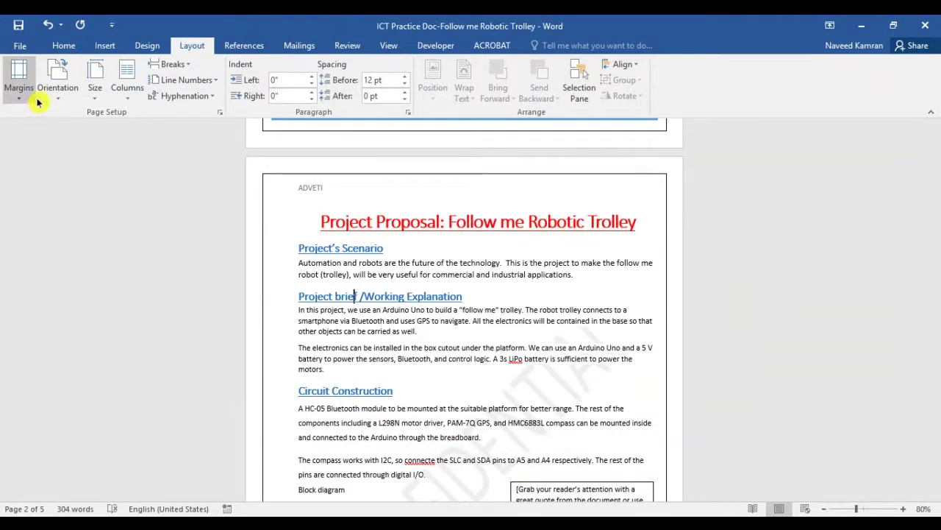
pyautogui.click(53, 82)
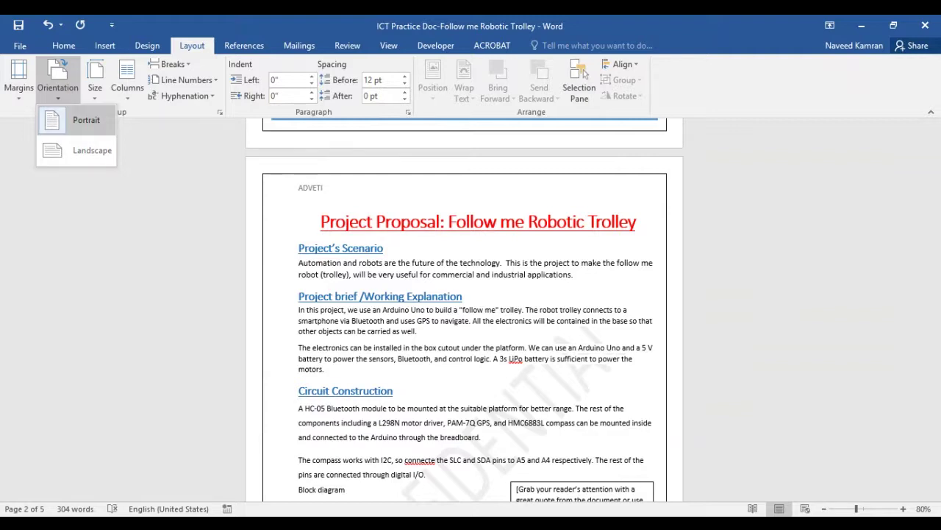
# Switch to One Page view so a whole page fits the window
pyautogui.scroll(-3, 264, 254)
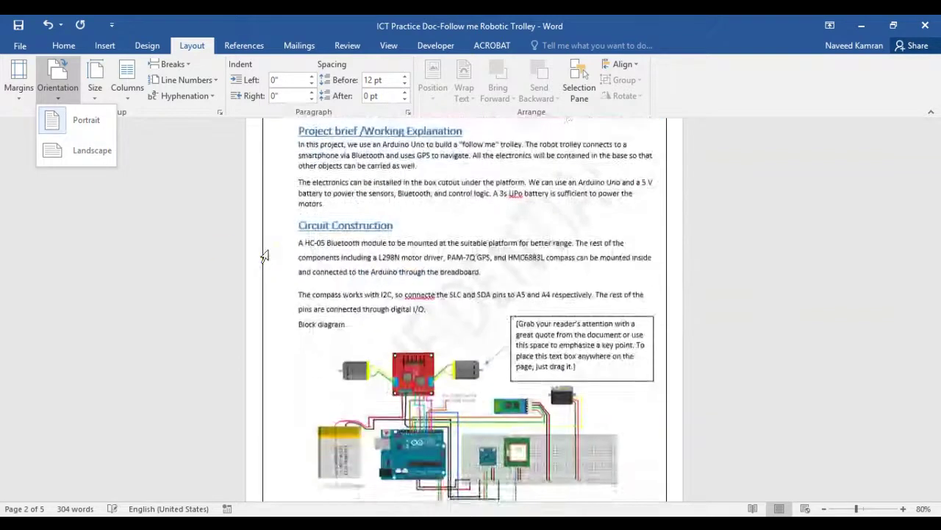
pyautogui.scroll(2, 684, 221)
pyautogui.click(387, 48)
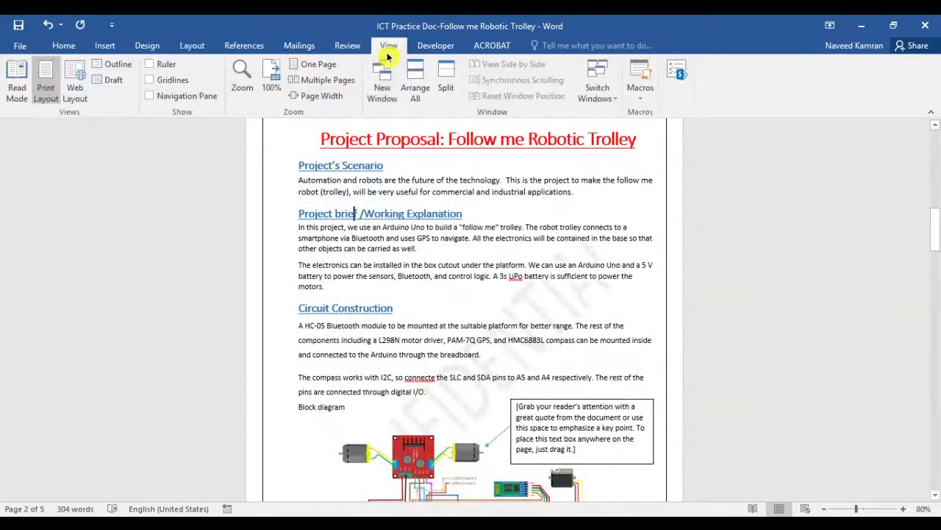
pyautogui.click(316, 64)
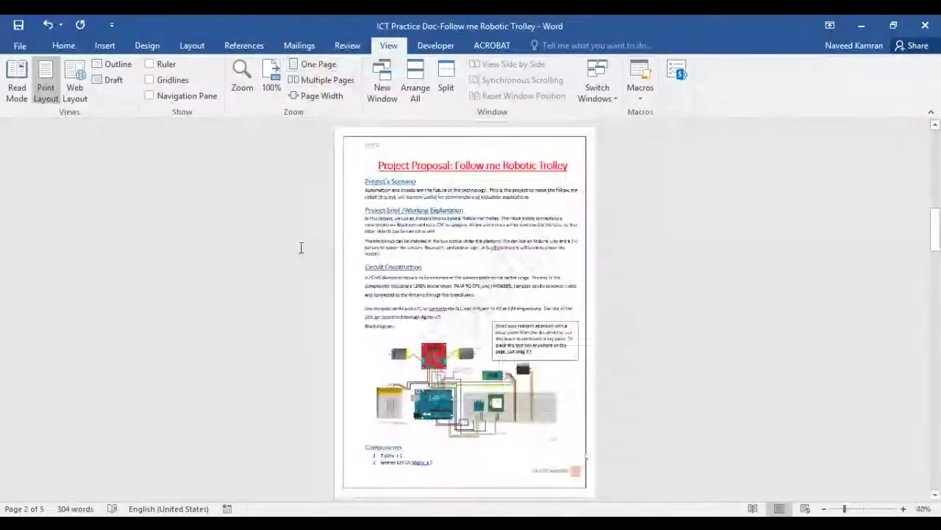
pyautogui.click(160, 46)
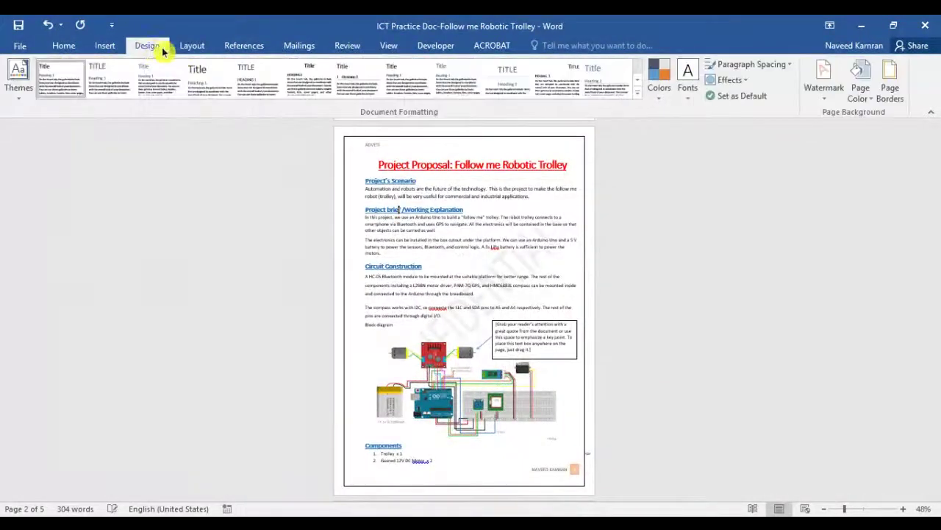
pyautogui.click(191, 46)
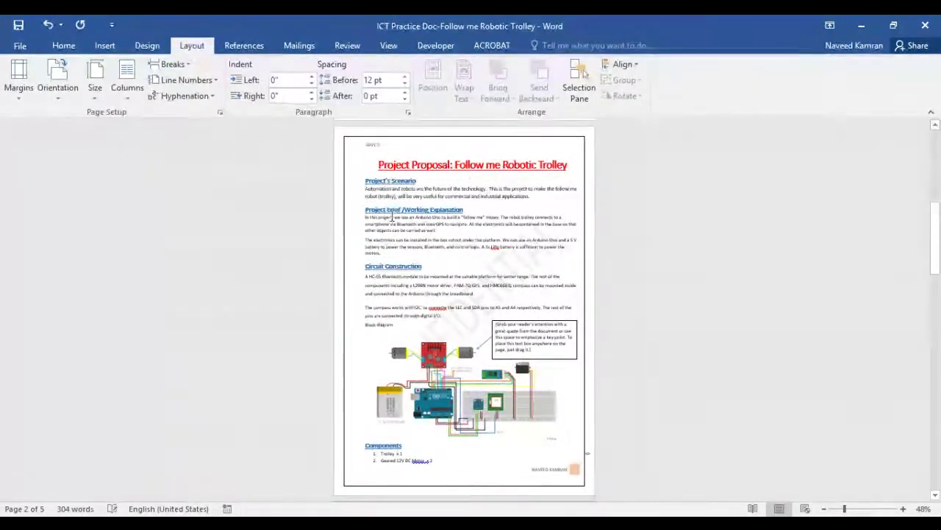
# Set the proposal's page orientation to Landscape
pyautogui.click(60, 98)
pyautogui.click(75, 153)
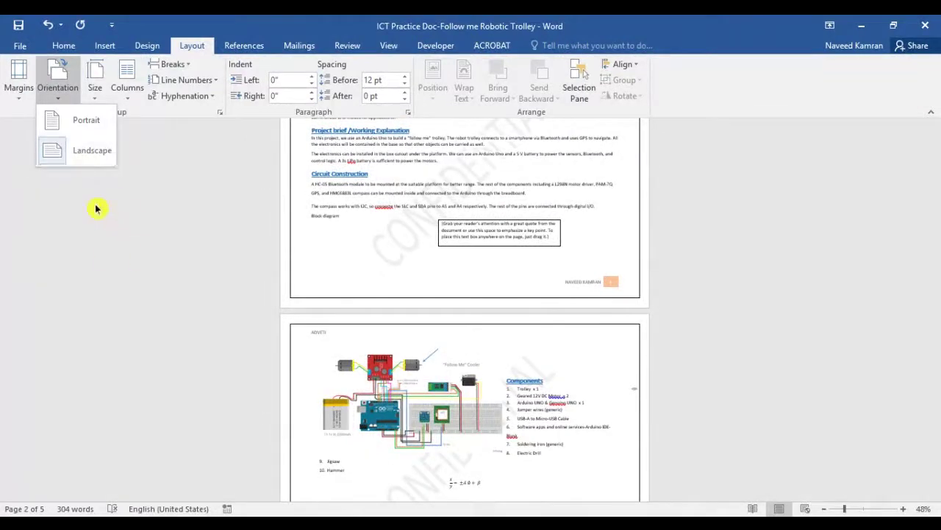
pyautogui.click(78, 153)
pyautogui.scroll(3, 248, 341)
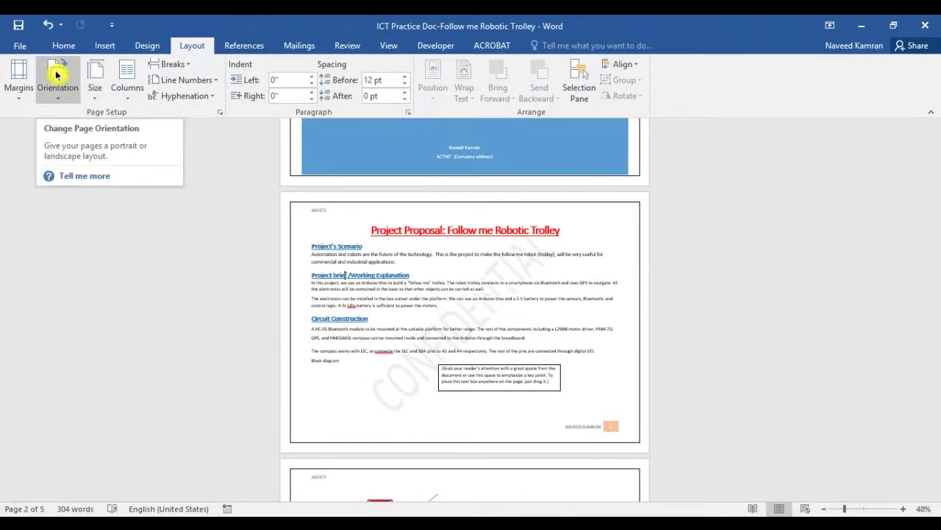
pyautogui.click(100, 99)
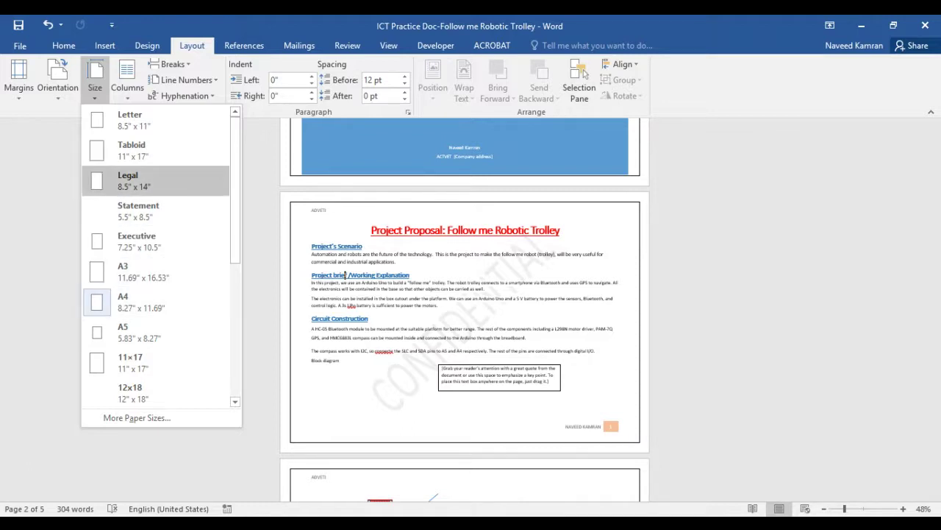
# Try the Tabloid paper size, then settle on A4
pyautogui.click(131, 149)
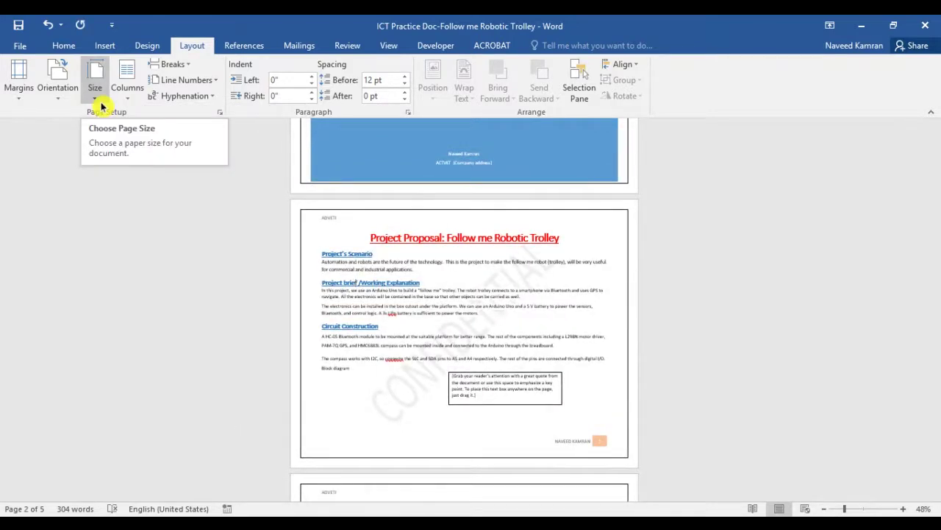
pyautogui.click(96, 92)
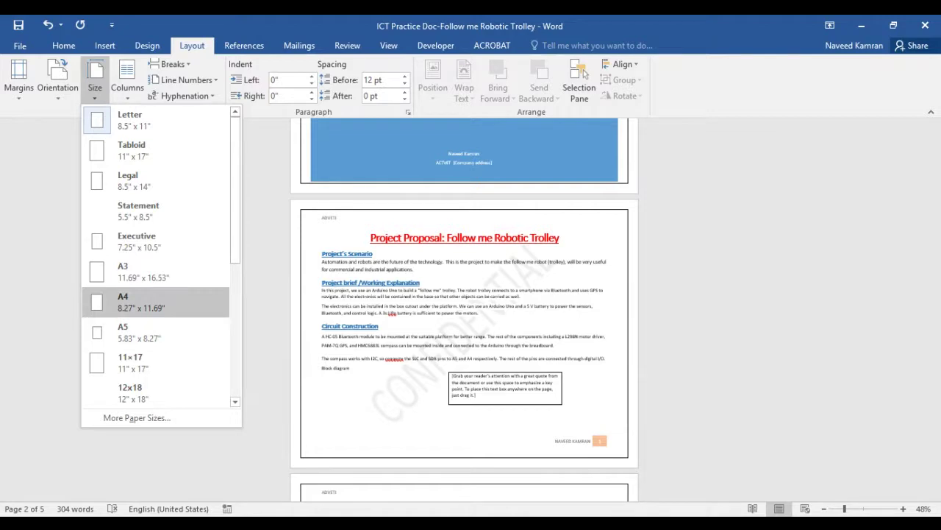
pyautogui.click(154, 311)
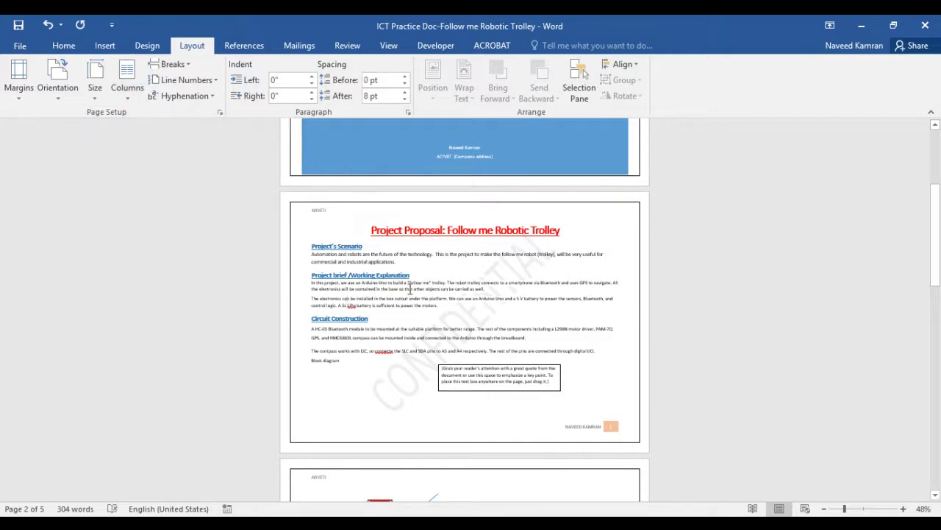
pyautogui.click(125, 94)
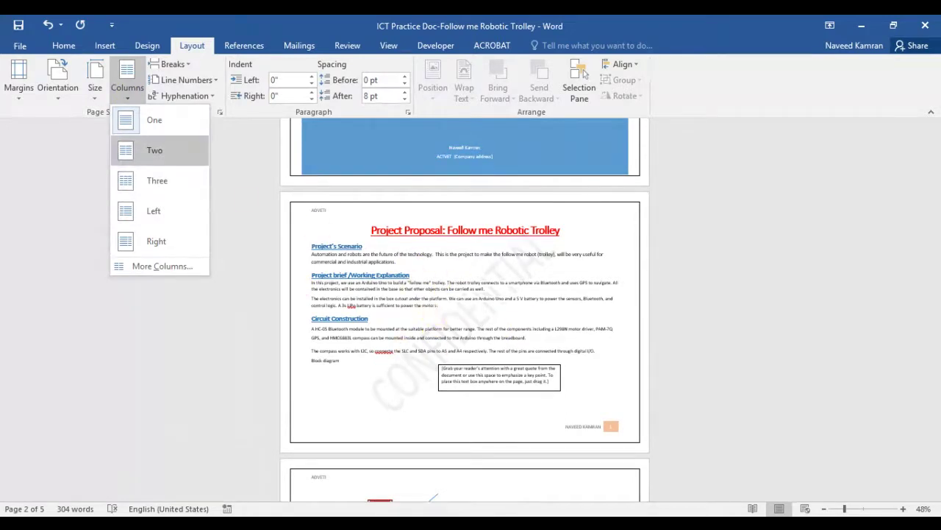
pyautogui.click(153, 156)
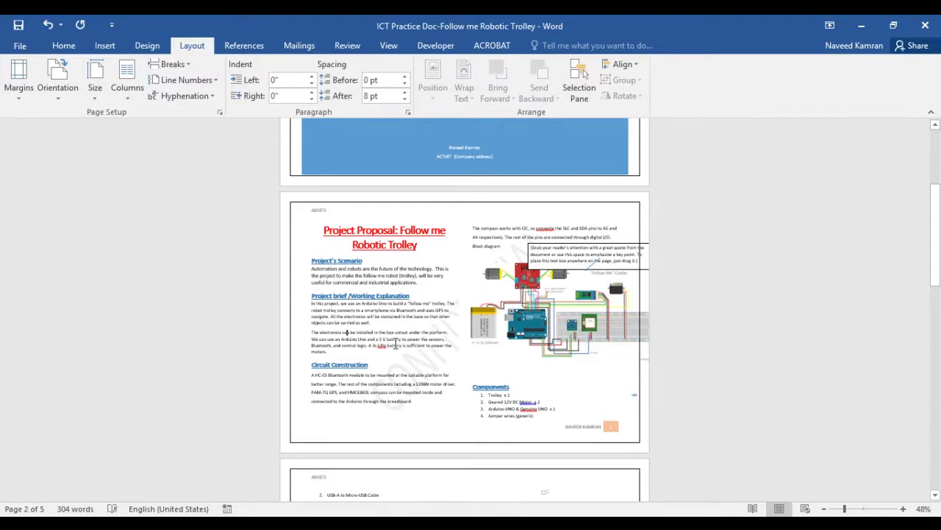
pyautogui.click(128, 87)
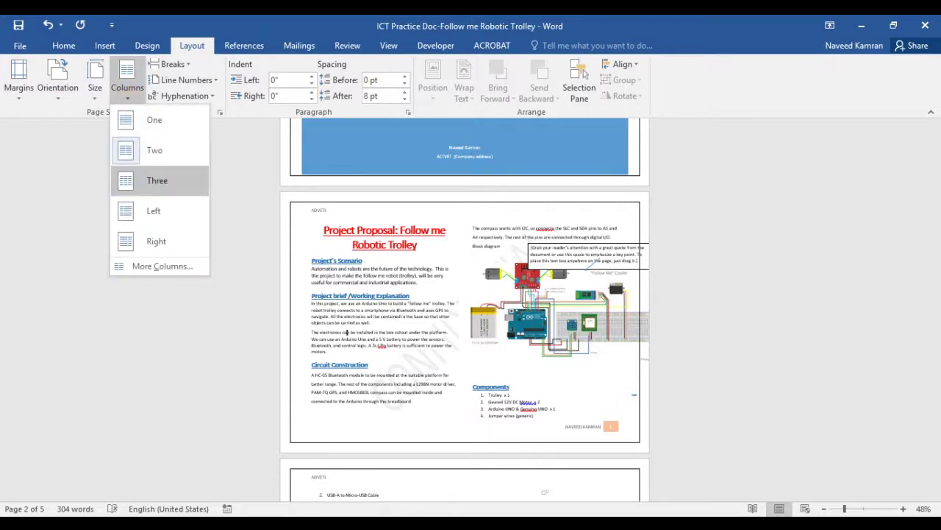
pyautogui.click(151, 182)
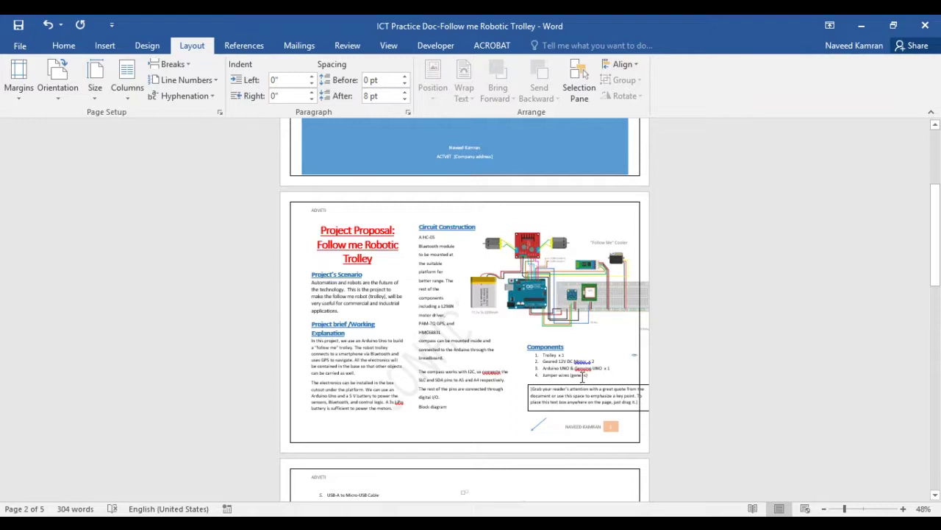
pyautogui.click(46, 26)
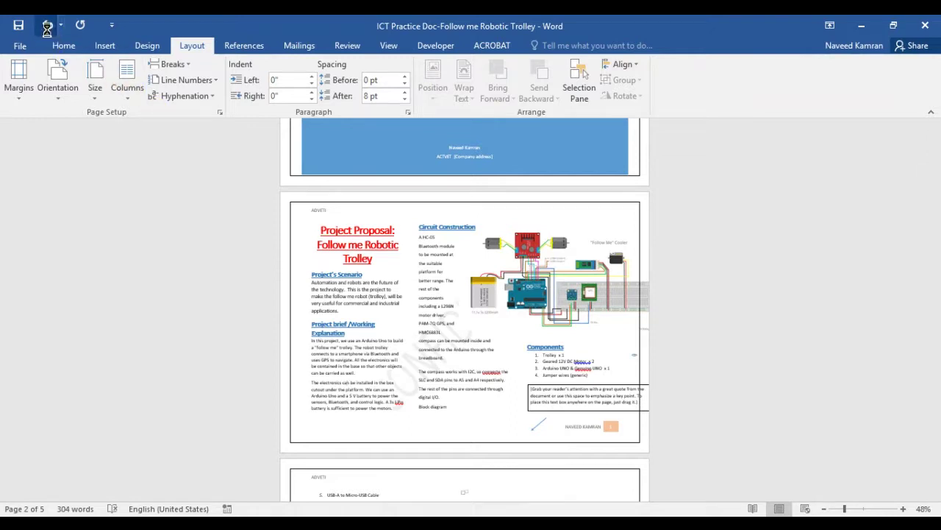
pyautogui.click(47, 28)
pyautogui.click(47, 30)
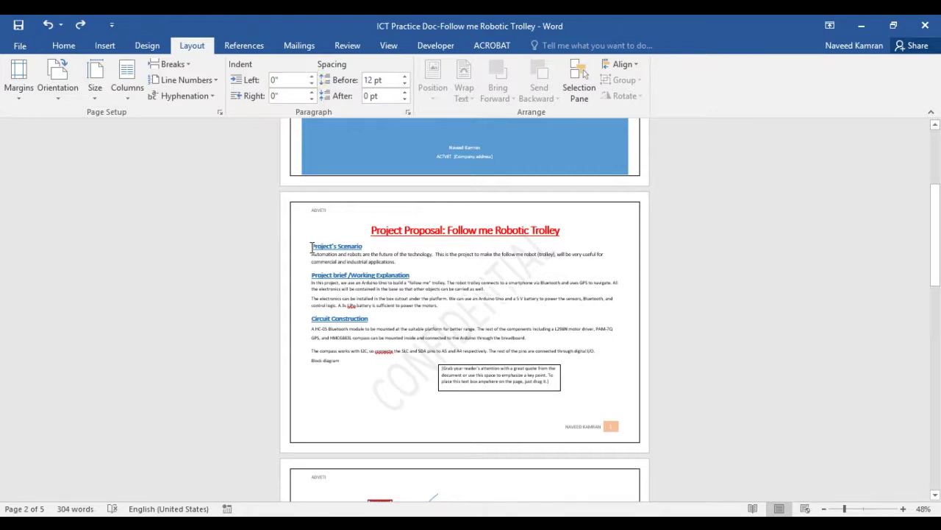
# Raise the Project's Scenario heading's left indent to 1 inch
pyautogui.click(311, 84)
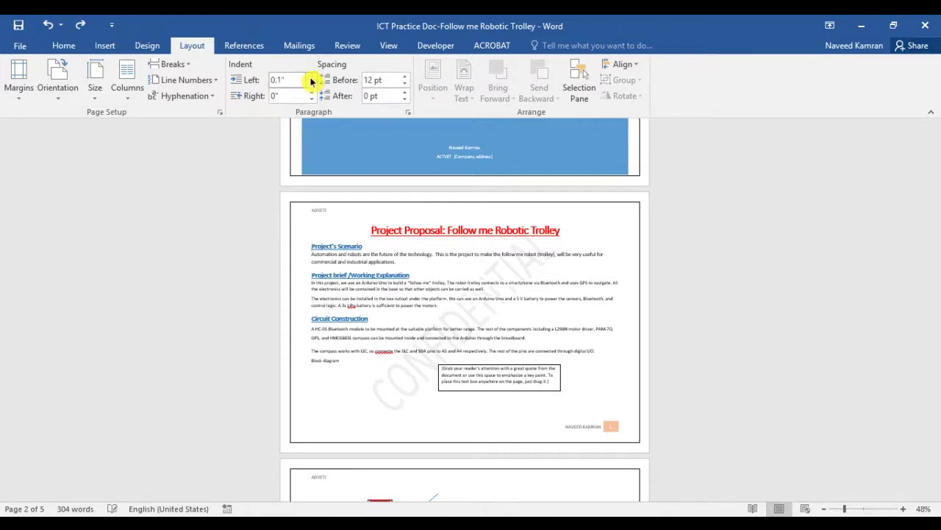
pyautogui.click(311, 78)
pyautogui.click(311, 78)
pyautogui.click(310, 78)
pyautogui.click(310, 78)
pyautogui.click(310, 78)
pyautogui.click(311, 78)
pyautogui.click(310, 78)
pyautogui.click(311, 77)
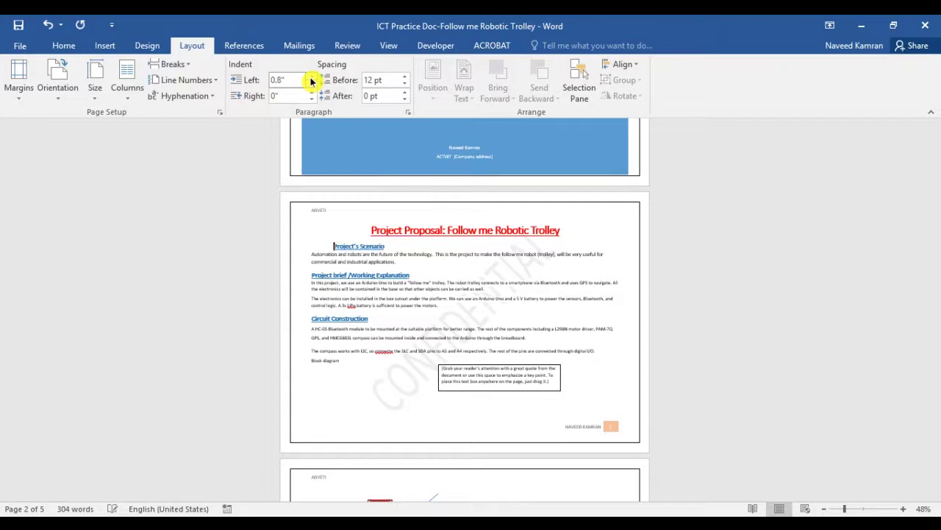
pyautogui.click(311, 78)
pyautogui.click(310, 78)
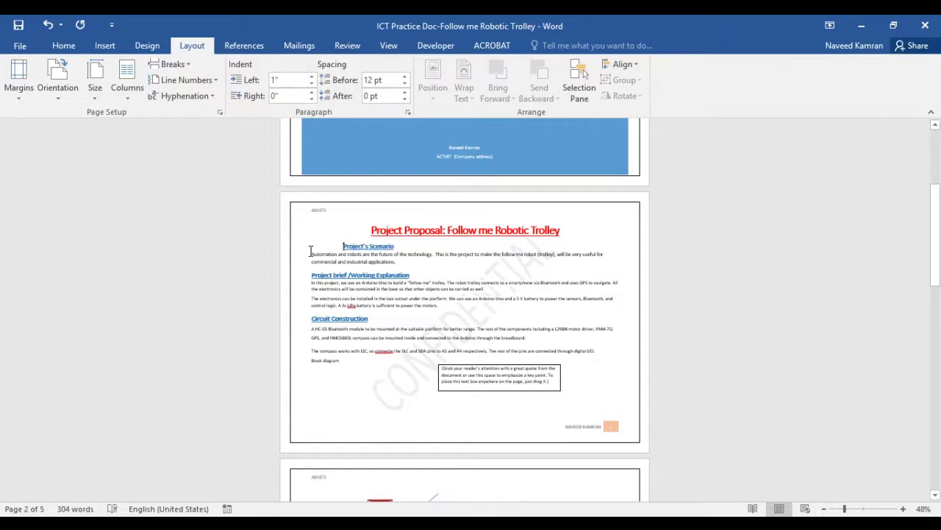
# Indent the Automation and robots paragraph, then undo back to a 0.2 inch left indent
pyautogui.moveTo(311, 254); pyautogui.dragTo(390, 262)
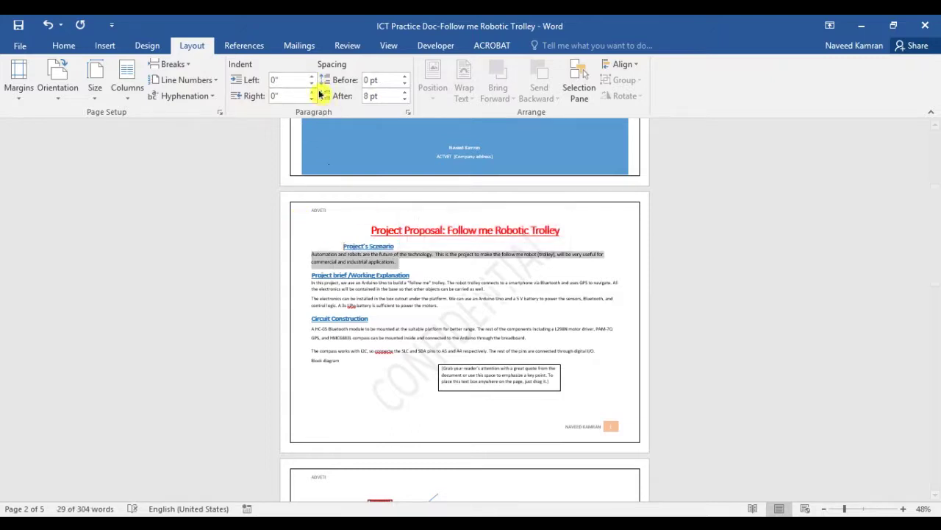
pyautogui.click(312, 76)
pyautogui.click(312, 77)
pyautogui.click(312, 76)
pyautogui.click(312, 77)
pyautogui.click(312, 76)
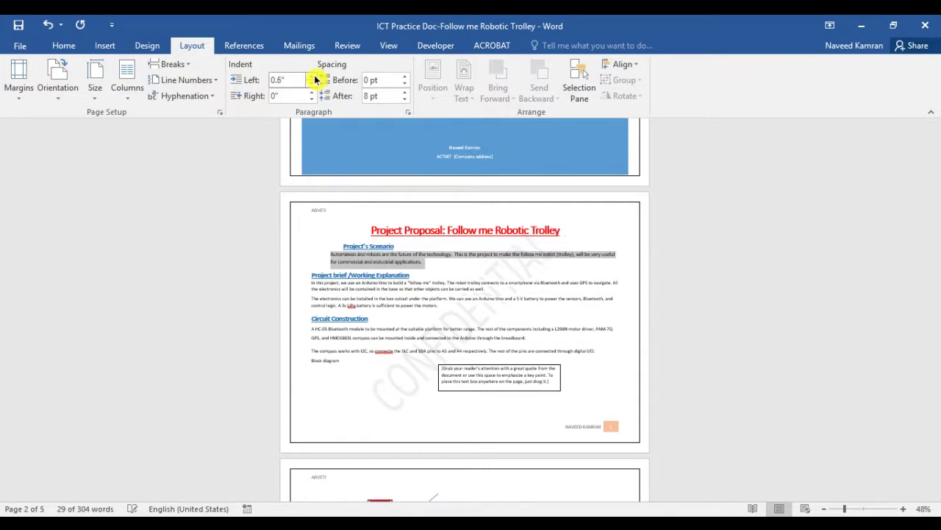
pyautogui.click(311, 77)
pyautogui.click(312, 77)
pyautogui.click(312, 76)
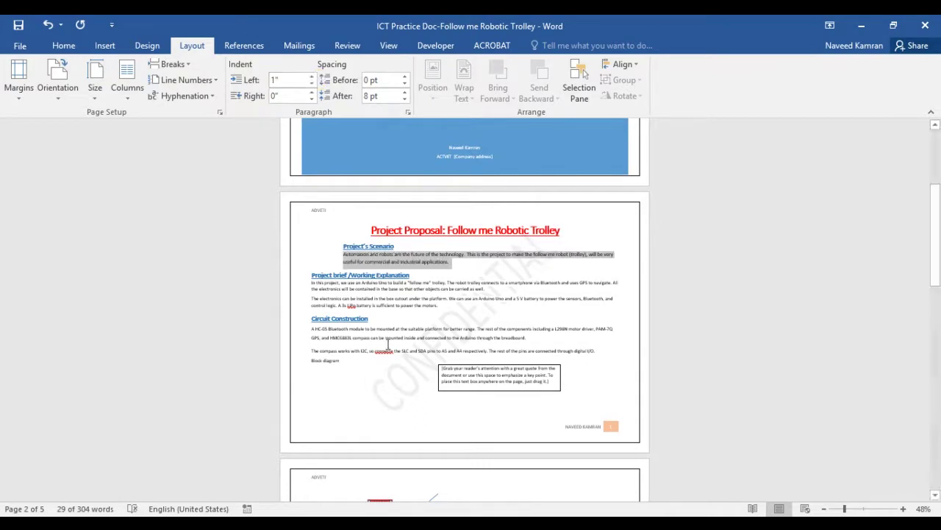
pyautogui.click(47, 25)
pyautogui.click(47, 25)
pyautogui.click(47, 25)
pyautogui.click(47, 25)
pyautogui.click(47, 25)
pyautogui.click(47, 25)
pyautogui.click(47, 25)
pyautogui.click(47, 25)
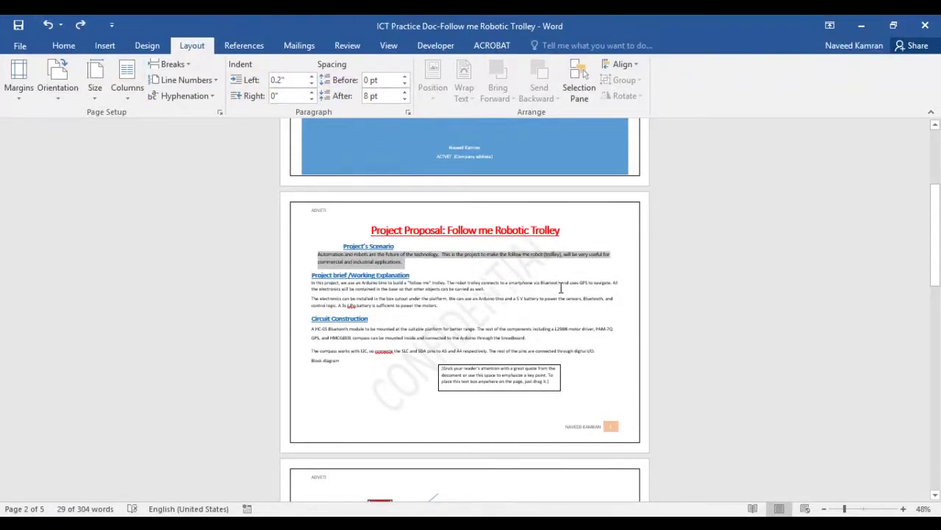
pyautogui.click(245, 46)
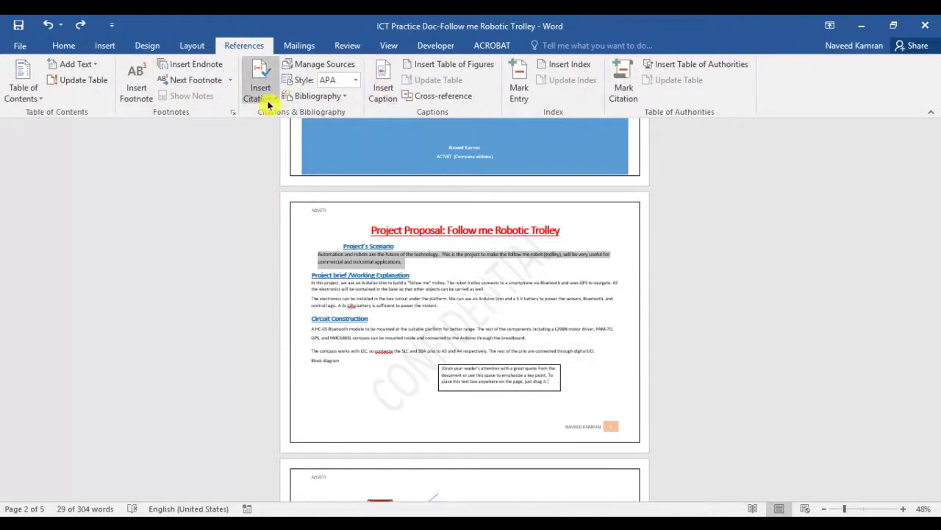
# Switch between the Mailings and Review tabs, ending on the Review tools
pyautogui.click(307, 47)
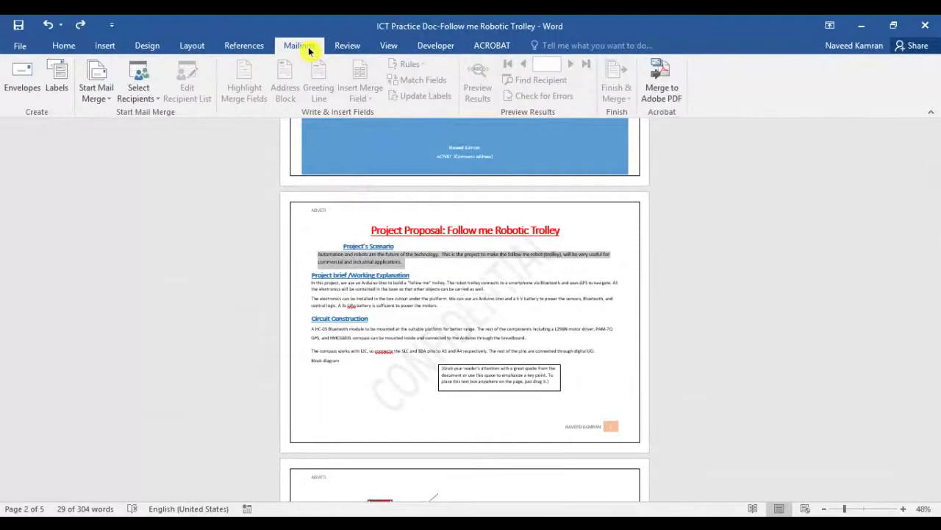
pyautogui.click(352, 49)
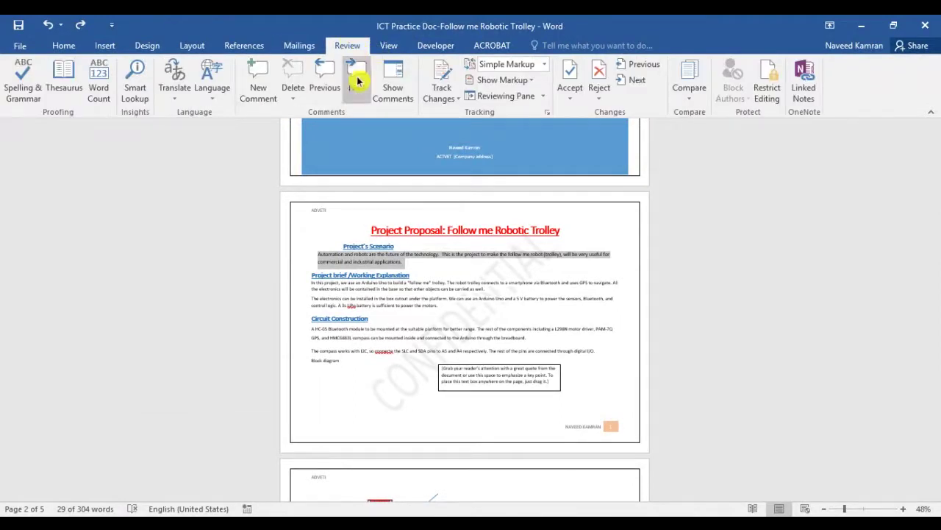
pyautogui.click(298, 47)
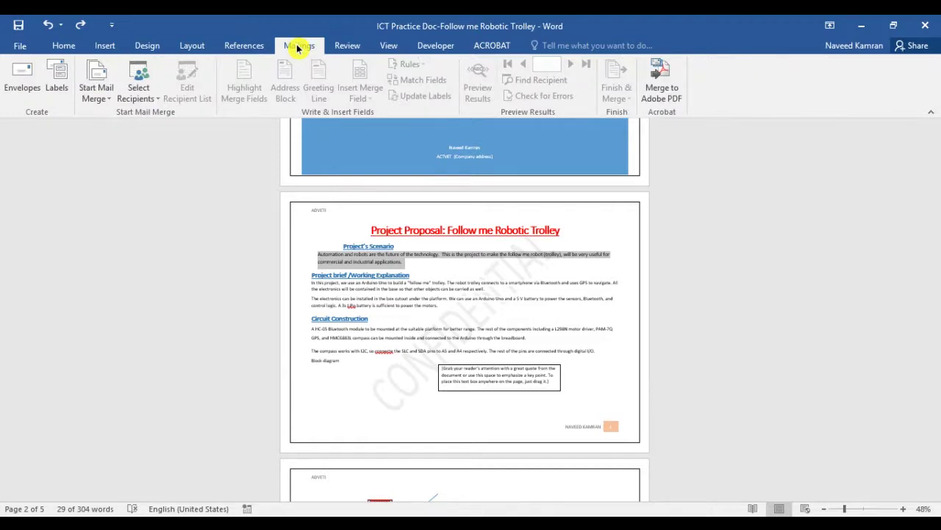
pyautogui.click(358, 47)
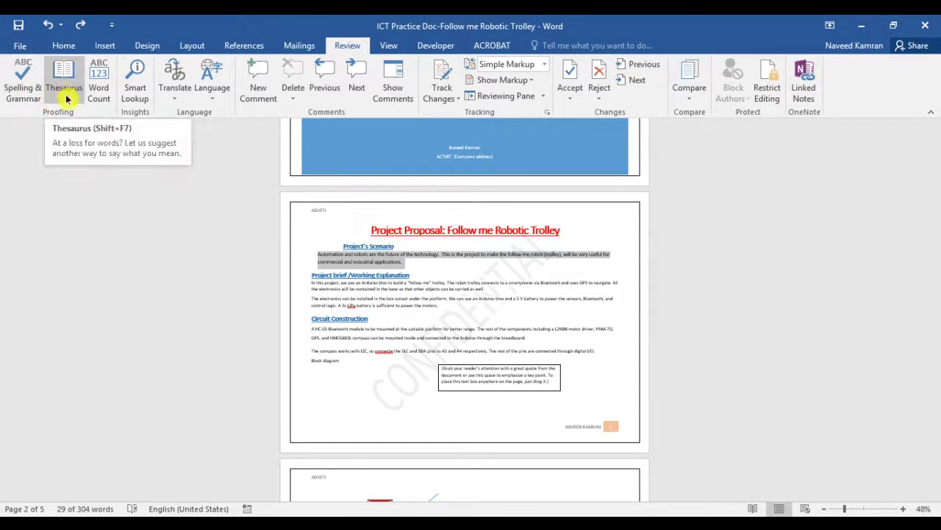
# Deselect the paragraph and zoom page 2 up to 100%
pyautogui.click(419, 299)
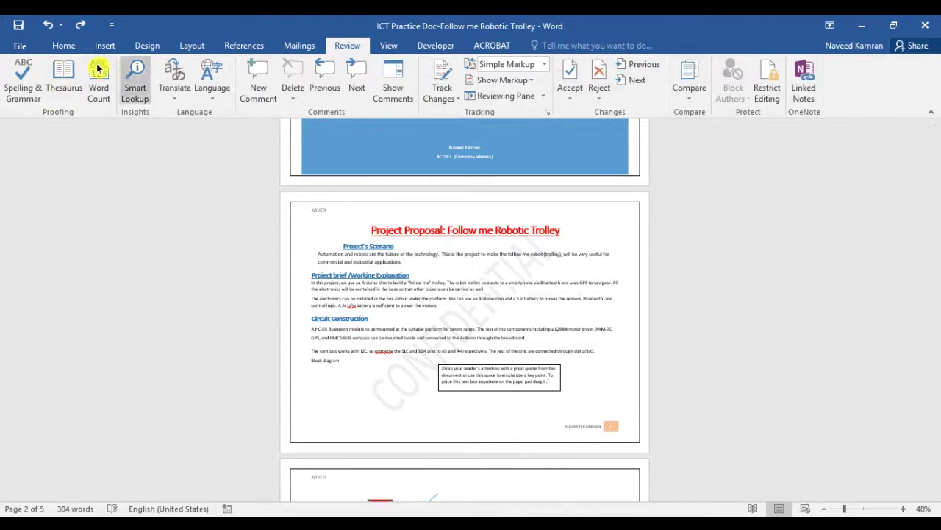
pyautogui.click(904, 508)
pyautogui.click(903, 509)
pyautogui.click(904, 509)
pyautogui.click(903, 509)
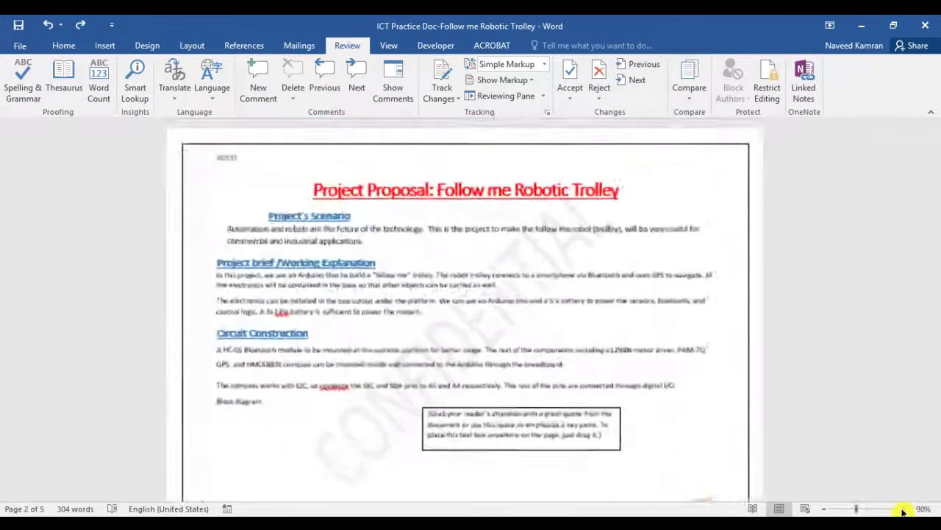
pyautogui.click(903, 509)
pyautogui.click(904, 509)
pyautogui.click(303, 314)
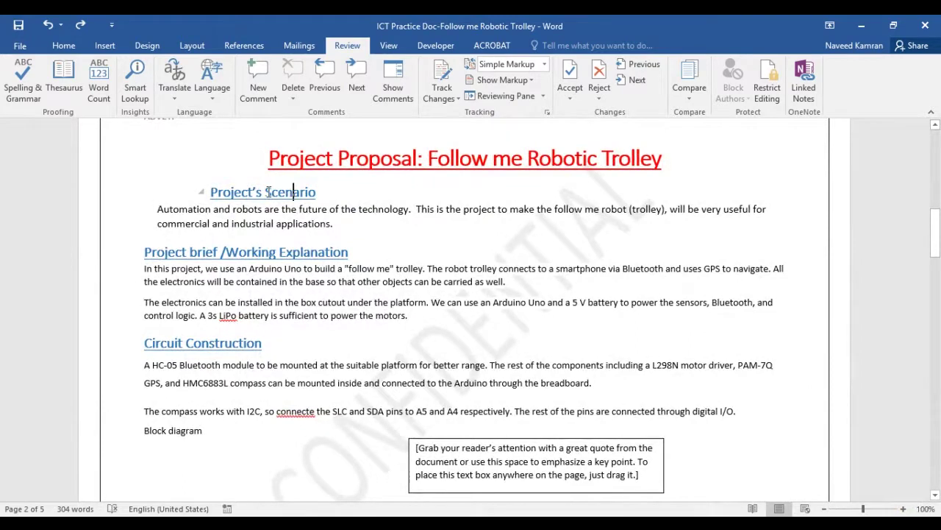
# Look up synonyms for the heading word 'Scenario' in the Thesaurus
pyautogui.moveTo(277, 192); pyautogui.dragTo(316, 192)
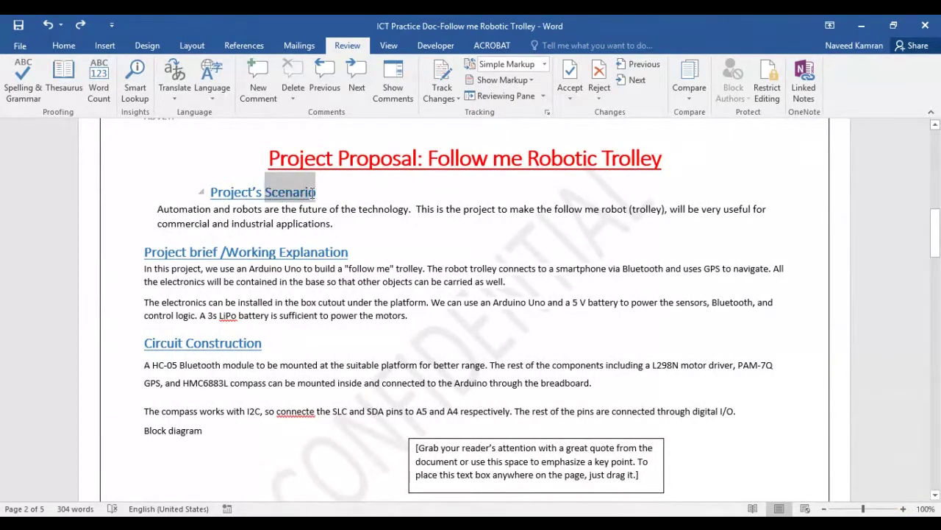
pyautogui.click(74, 86)
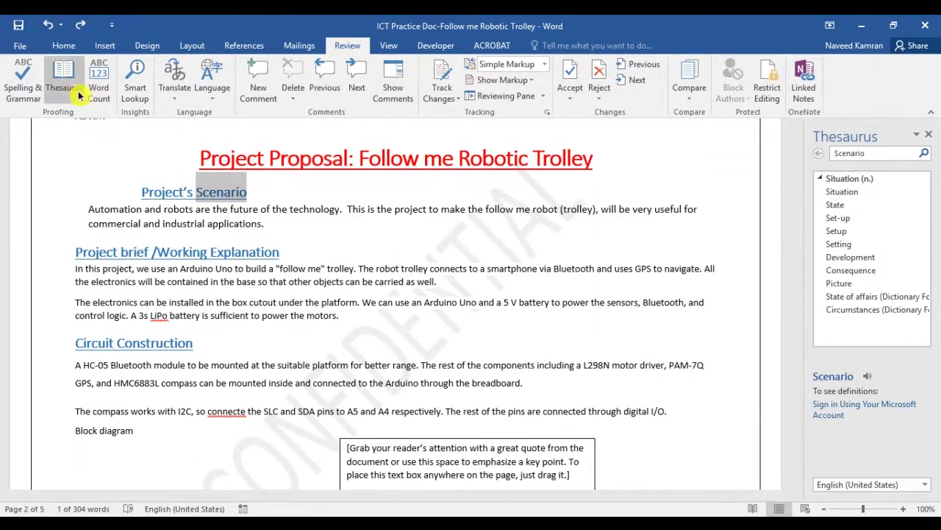
pyautogui.click(88, 199)
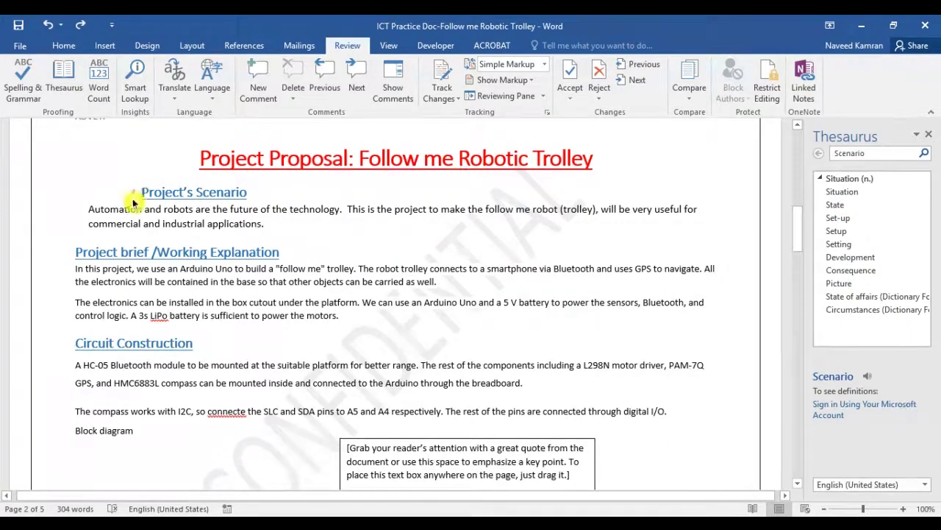
# Undo the indents so the Scenario heading and paragraph sit flush left
pyautogui.click(48, 28)
pyautogui.click(49, 28)
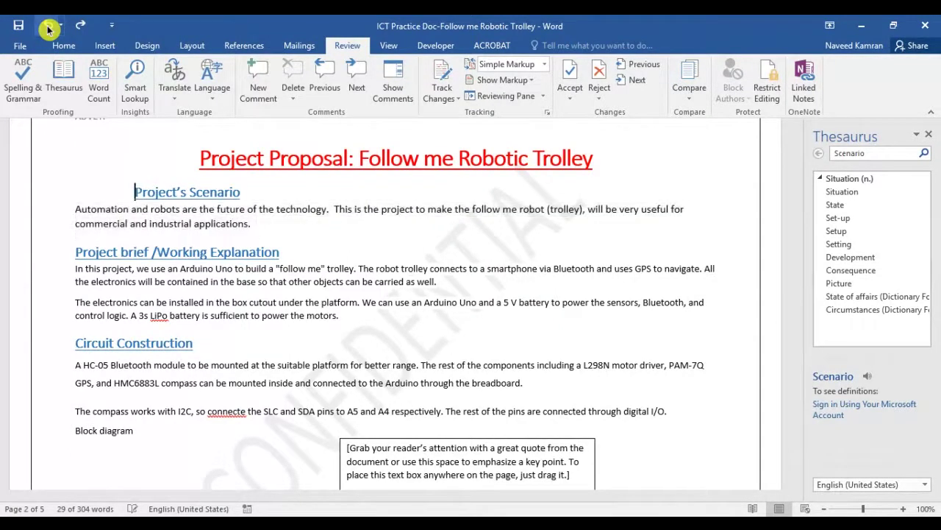
pyautogui.click(48, 28)
pyautogui.click(48, 28)
pyautogui.click(49, 28)
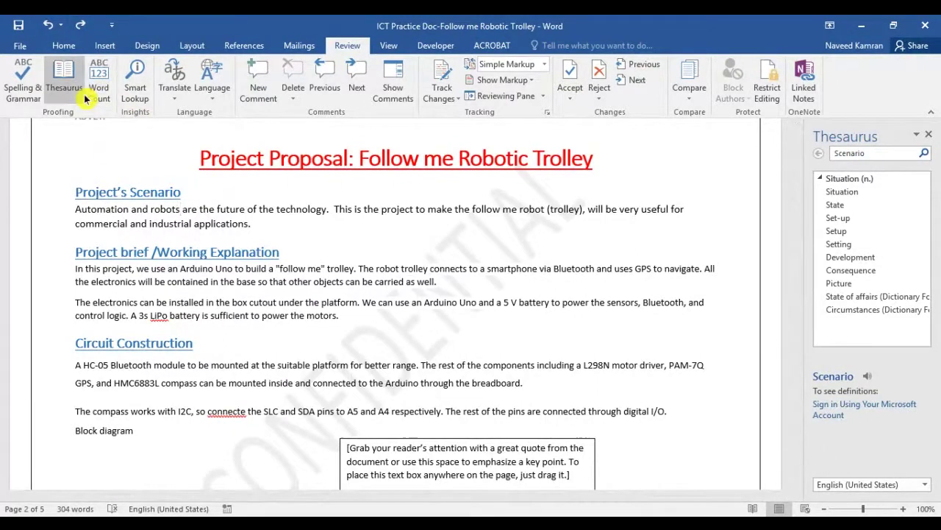
# Translate 'robots' from English into Arabic, then close the Thesaurus pane
pyautogui.click(176, 98)
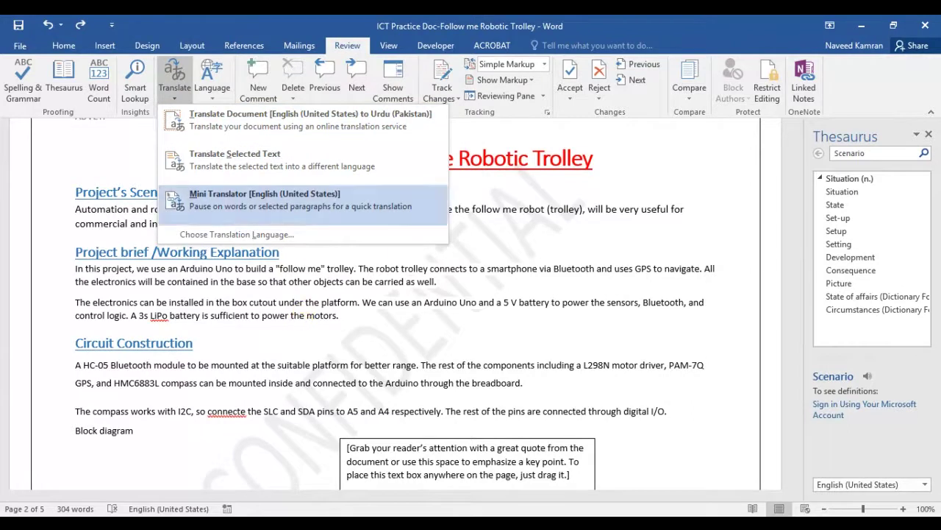
pyautogui.click(259, 166)
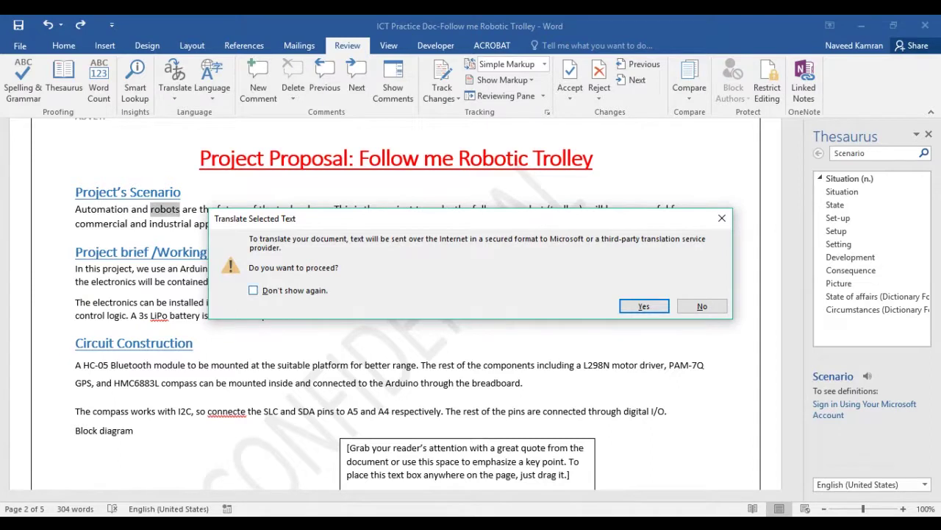
pyautogui.click(640, 306)
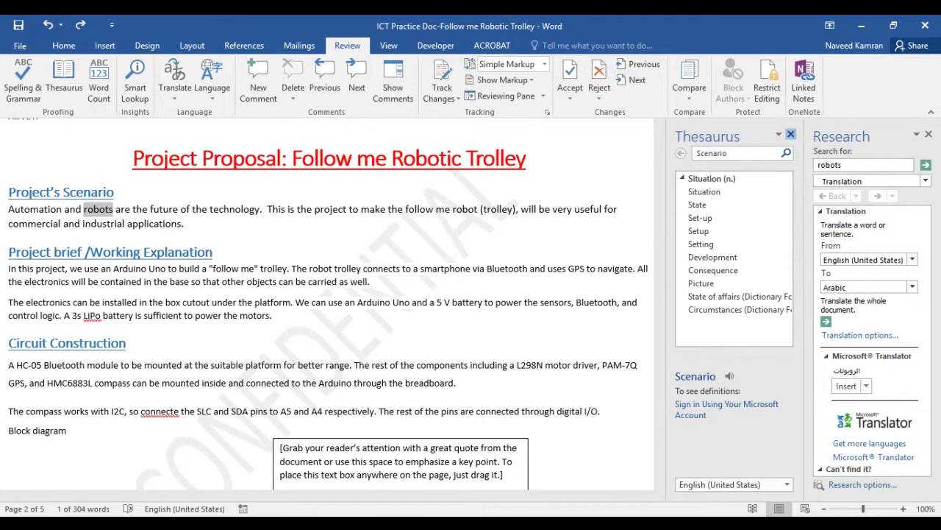
pyautogui.click(791, 136)
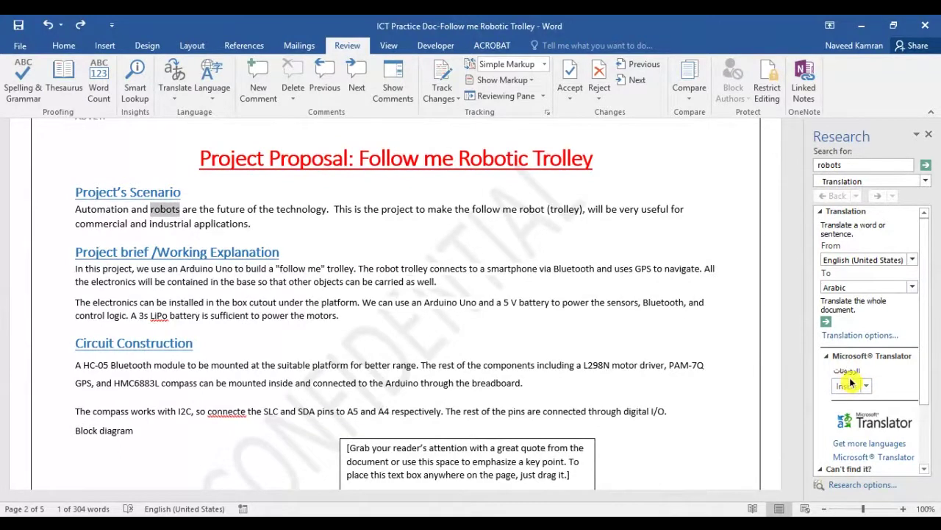
pyautogui.click(183, 211)
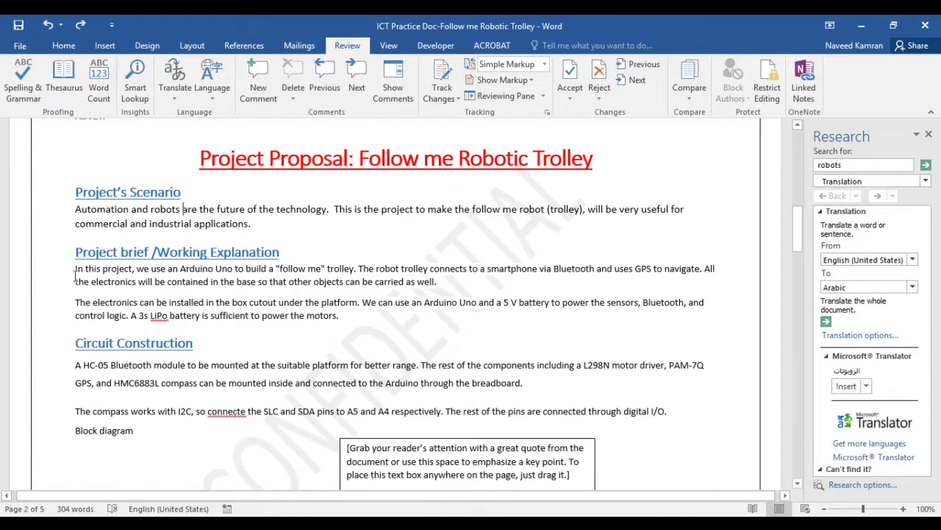
# Select the Project brief's first sentence and send the whole document for Arabic translation
pyautogui.moveTo(72, 269); pyautogui.dragTo(356, 270)
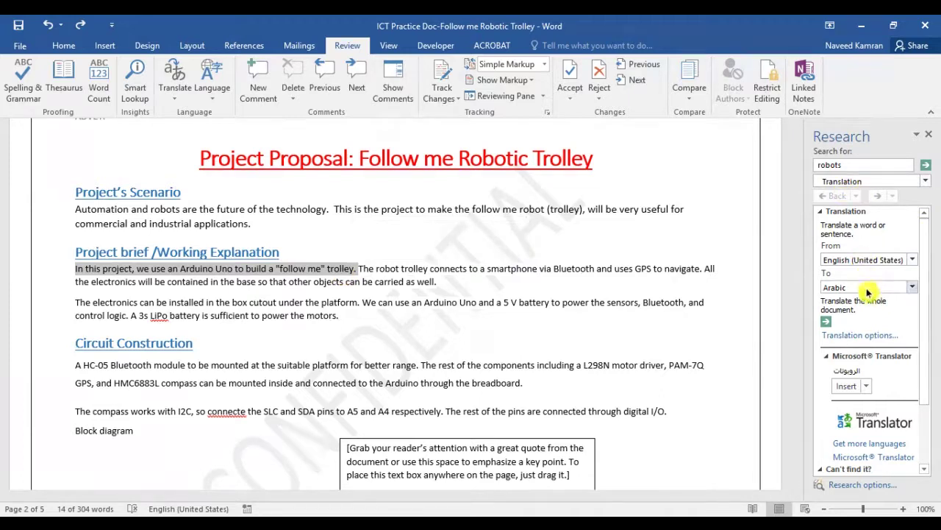
pyautogui.click(828, 326)
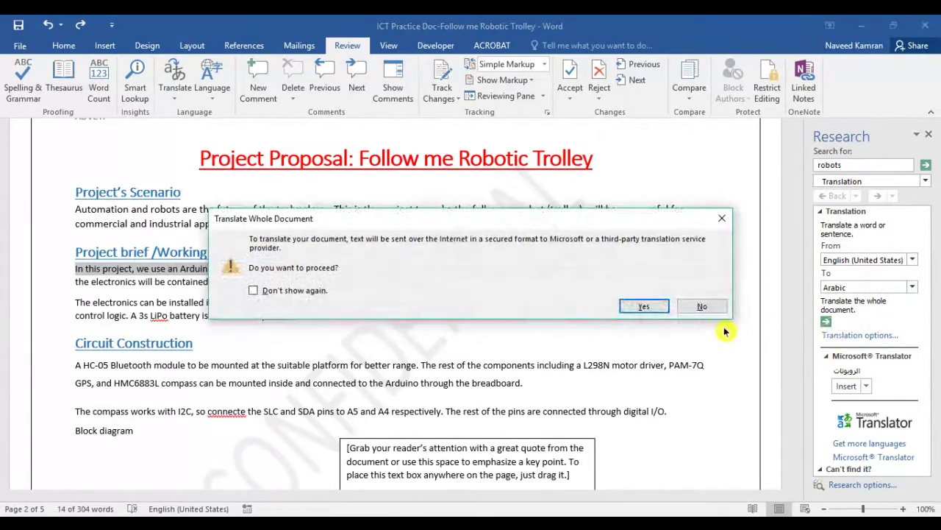
pyautogui.click(649, 308)
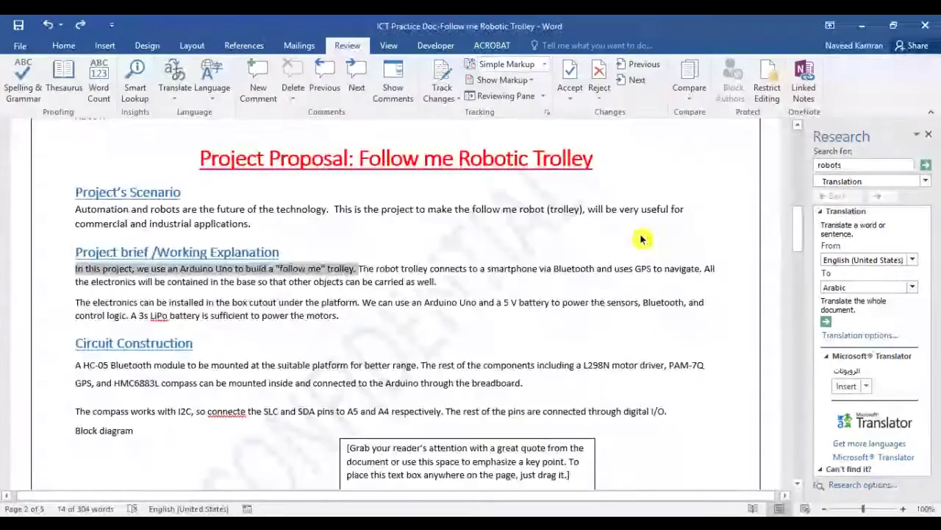
pyautogui.click(641, 241)
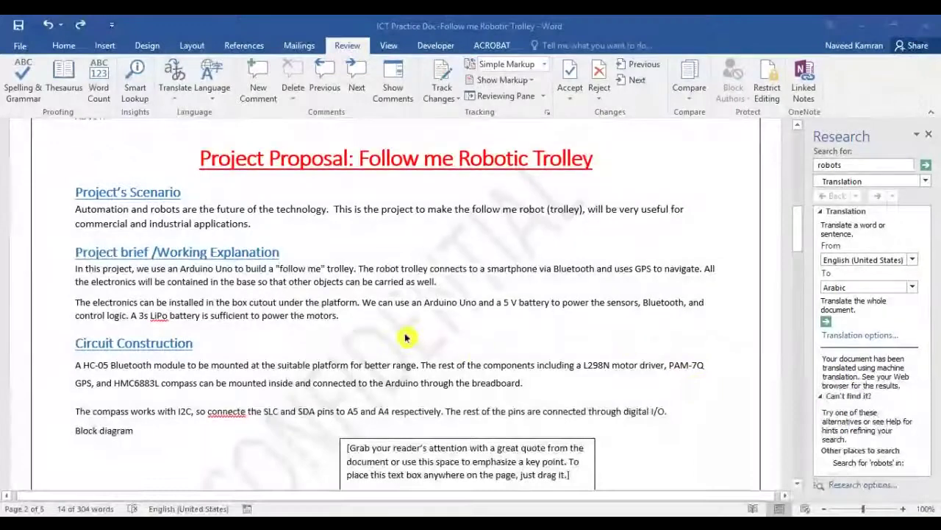
pyautogui.click(407, 338)
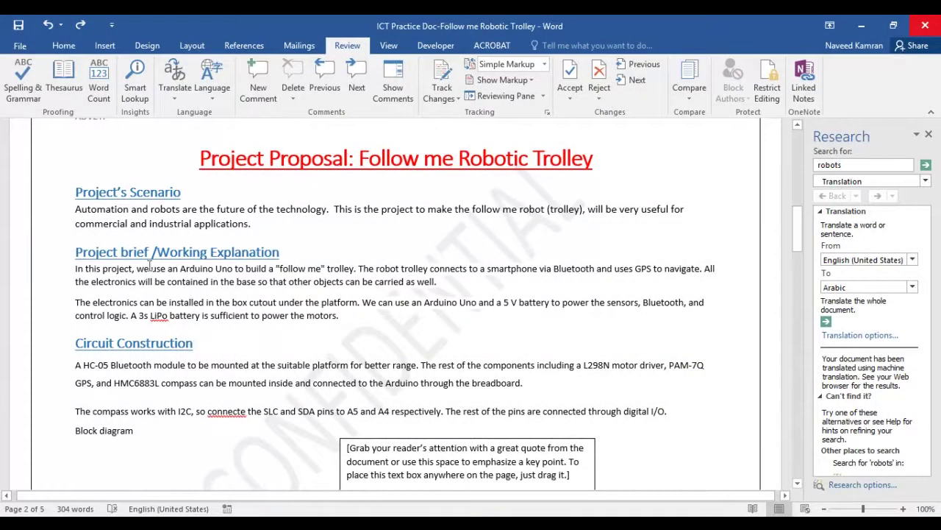
# Reselect the electronics sentence and request whole-document Arabic translation a second time
pyautogui.moveTo(75, 269); pyautogui.dragTo(126, 266)
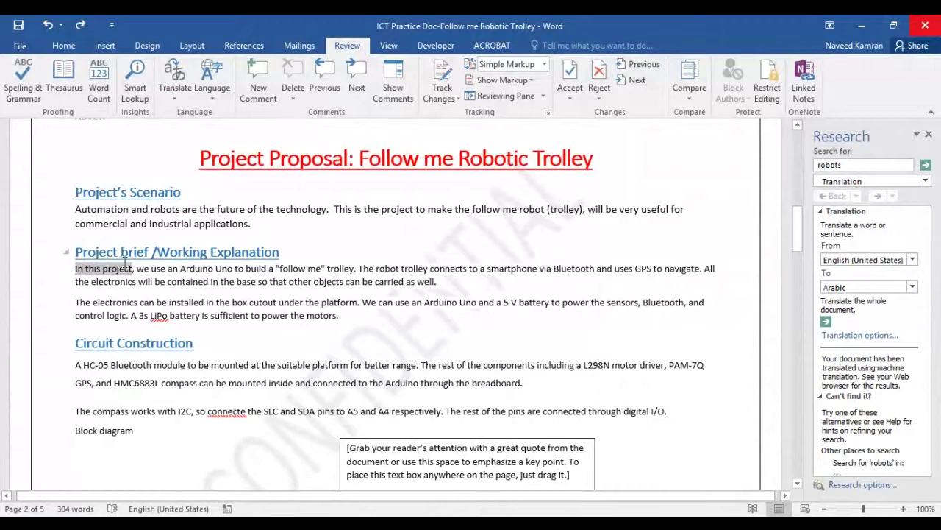
pyautogui.click(333, 302)
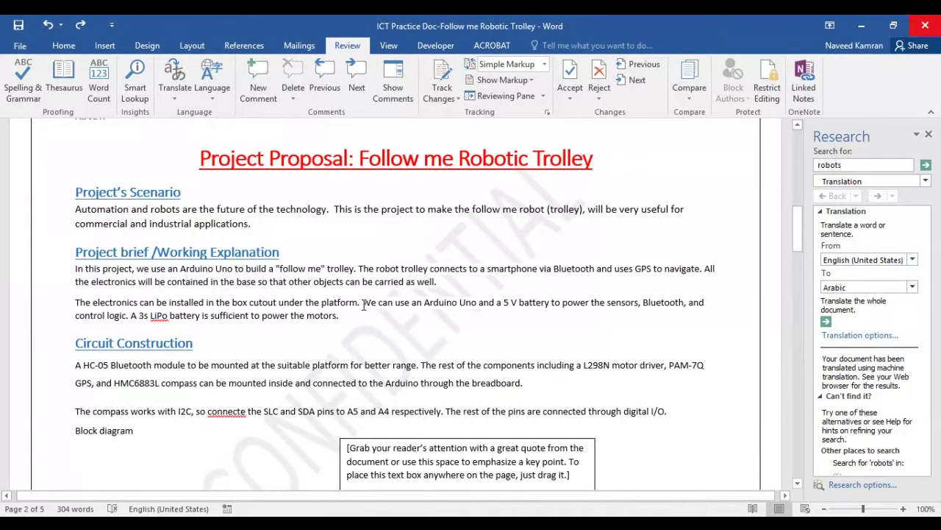
pyautogui.moveTo(362, 303); pyautogui.dragTo(424, 302)
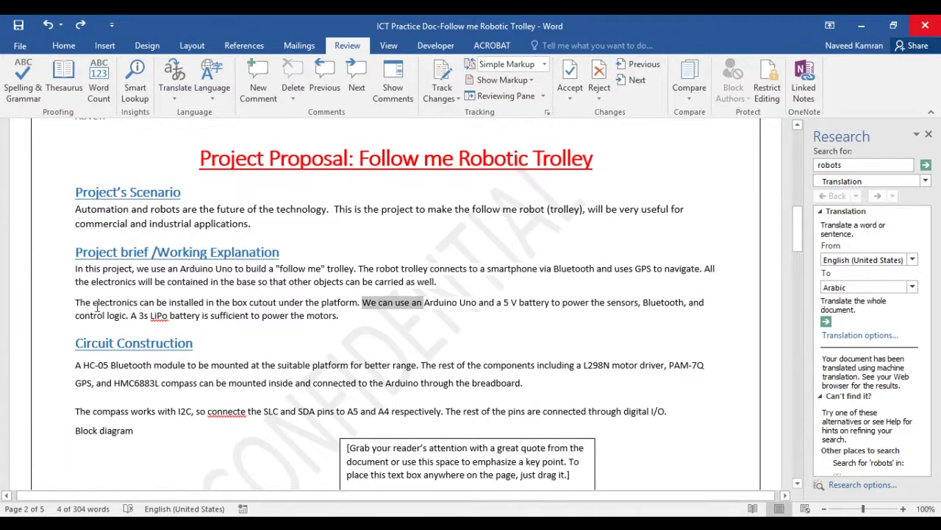
pyautogui.moveTo(77, 302); pyautogui.dragTo(274, 302)
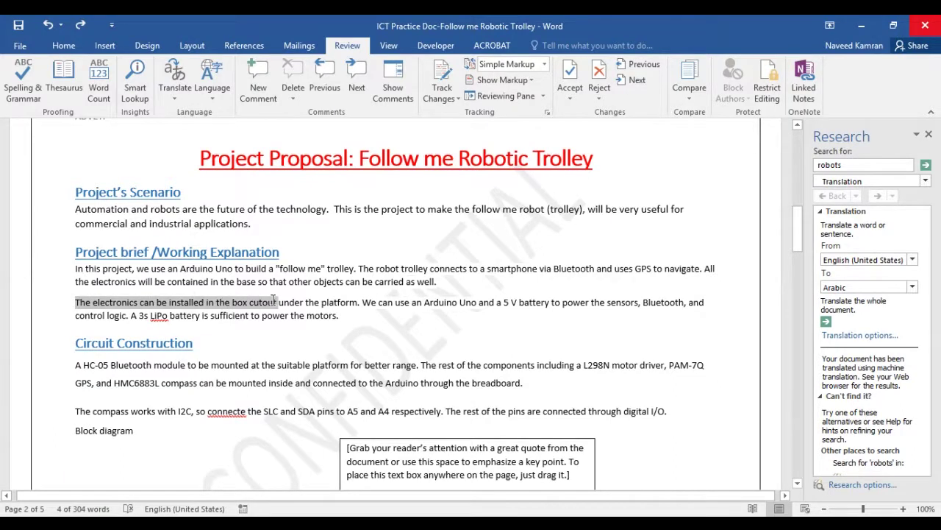
pyautogui.click(827, 321)
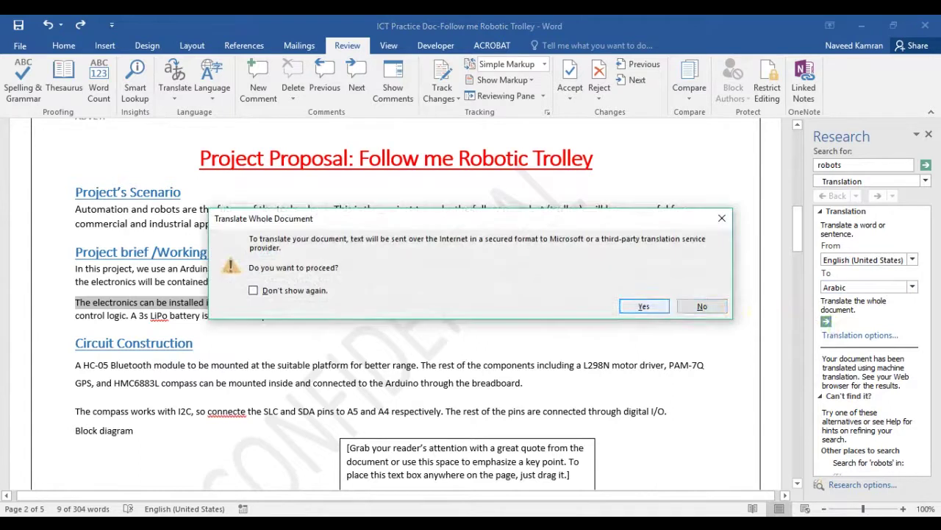
pyautogui.click(648, 307)
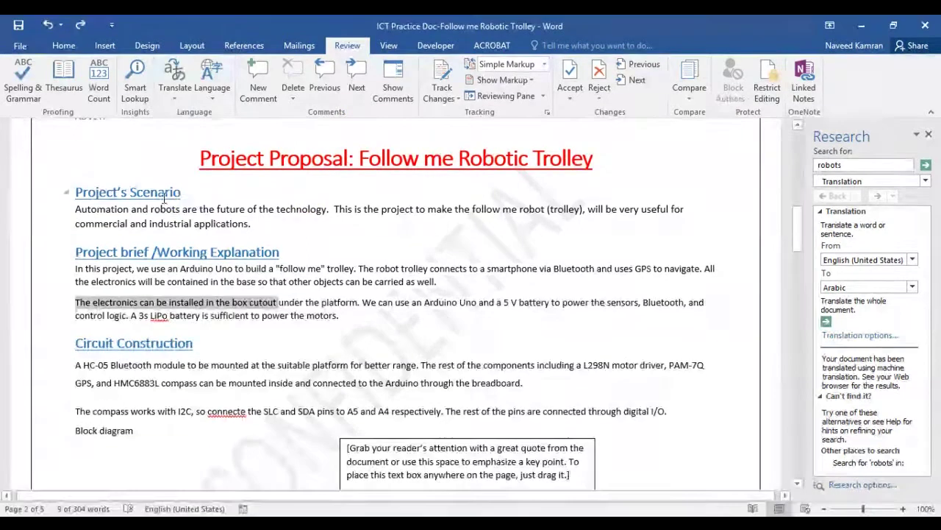
# Close the comments view and the Research pane
pyautogui.click(166, 194)
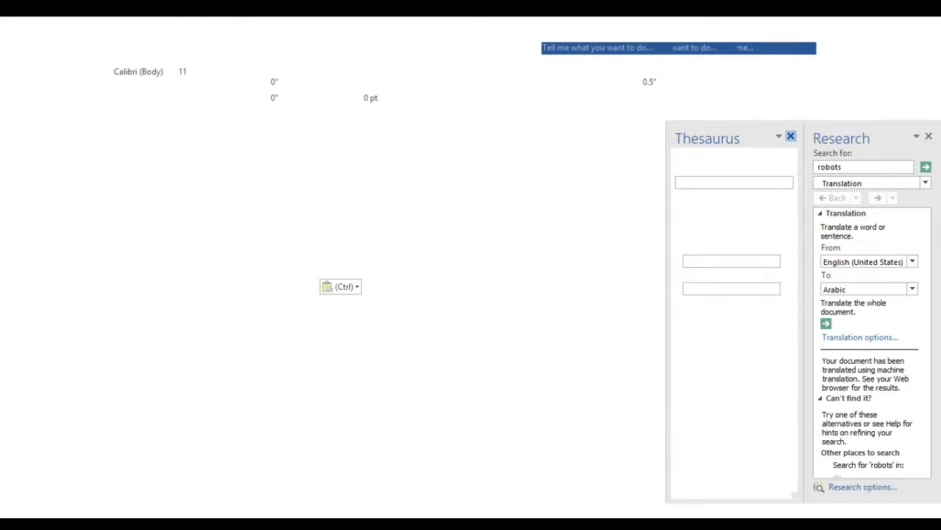
pyautogui.click(791, 136)
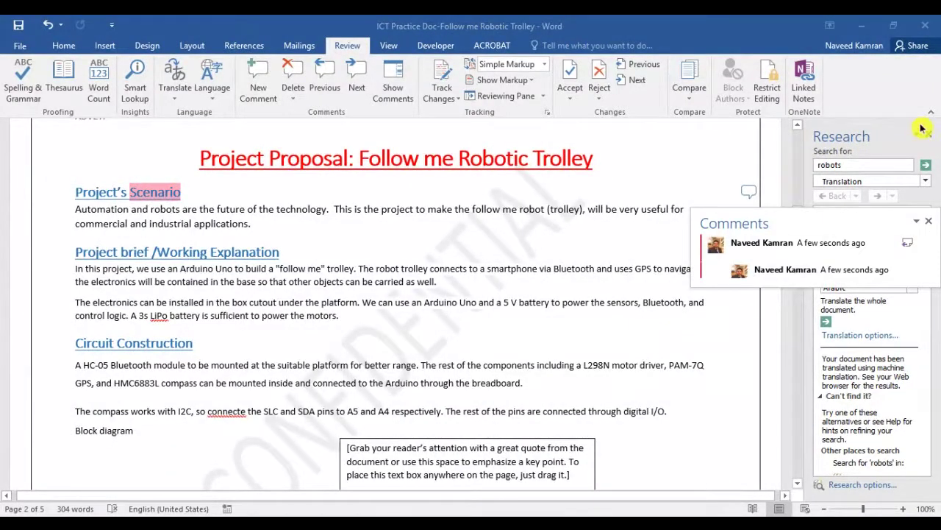
pyautogui.click(928, 221)
pyautogui.click(928, 134)
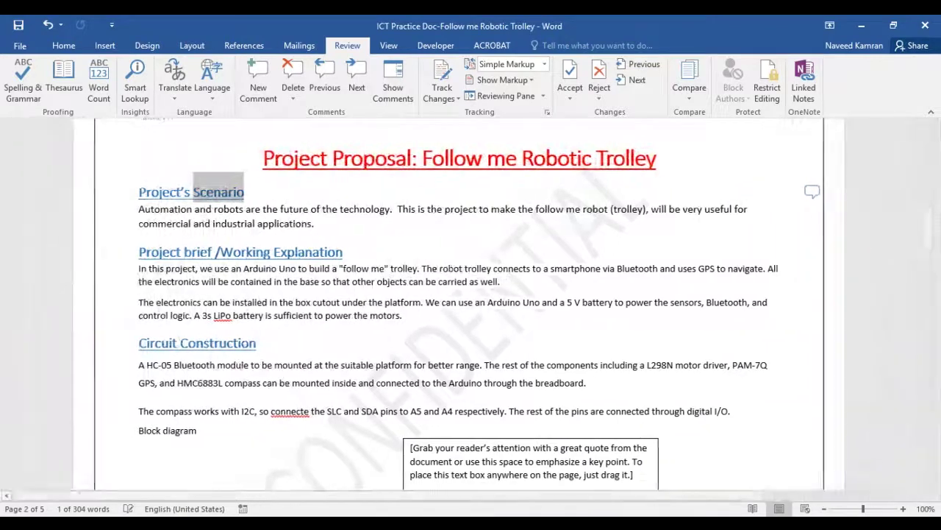
# Delete the margin comment attached to the heading word Scenario
pyautogui.click(818, 192)
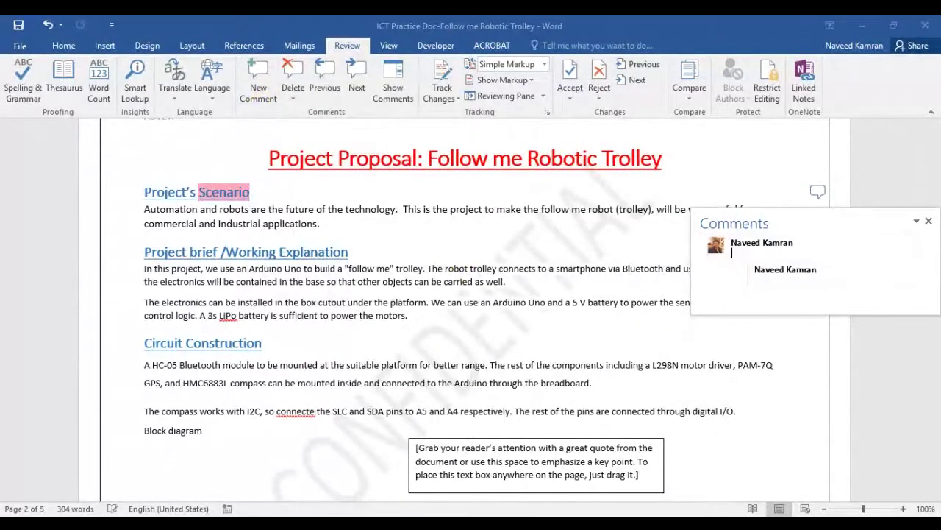
pyautogui.click(928, 221)
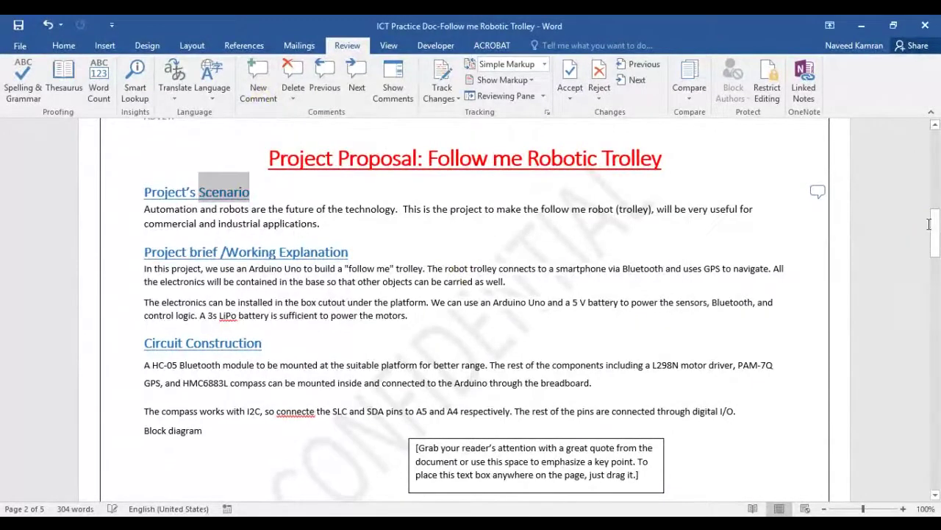
pyautogui.click(824, 192)
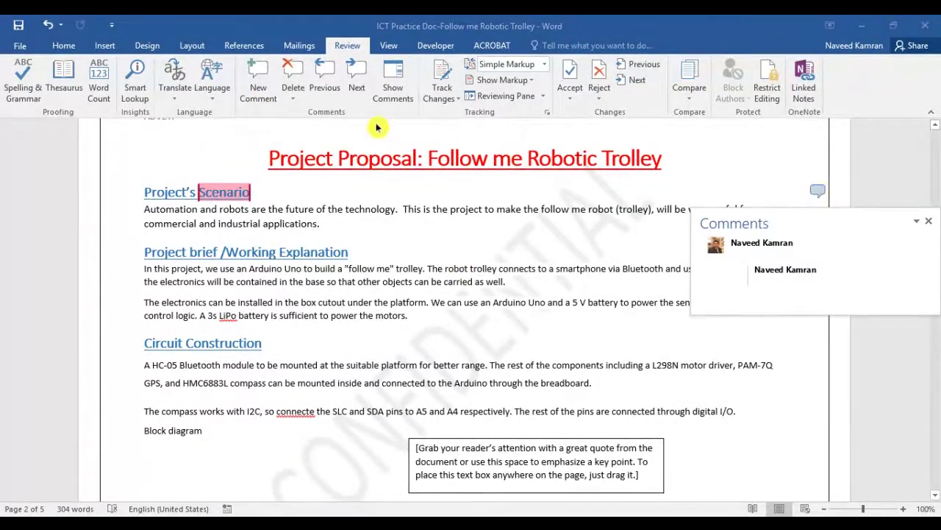
pyautogui.click(295, 97)
pyautogui.click(309, 115)
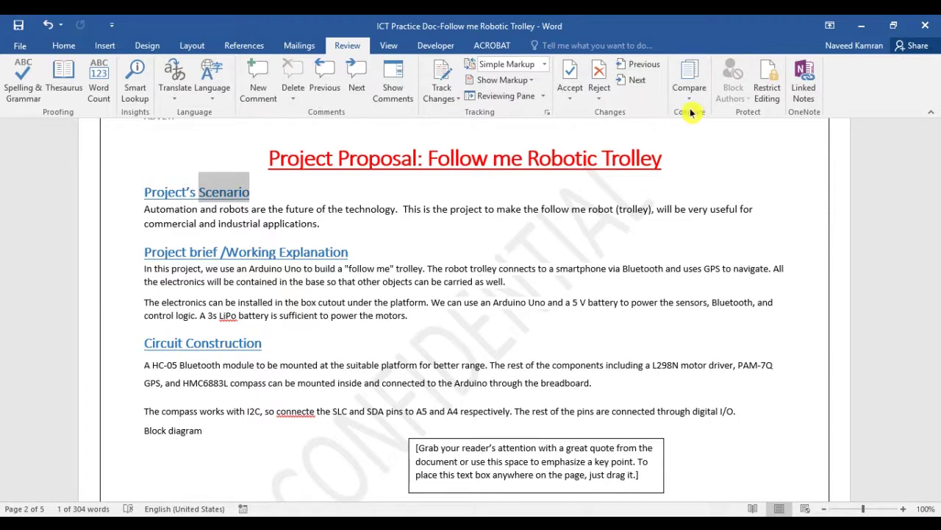
# View the proposal in Read Mode, then return to the editable page layout
pyautogui.click(389, 46)
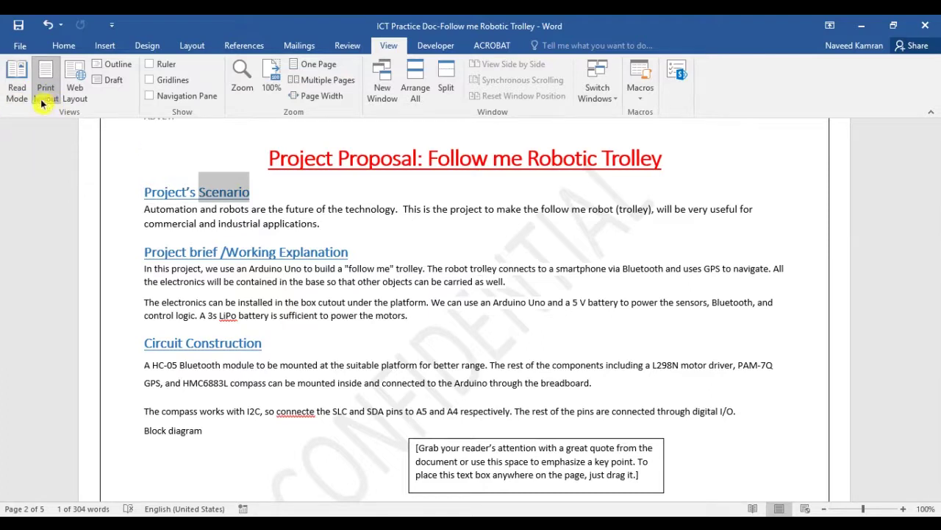
pyautogui.click(16, 96)
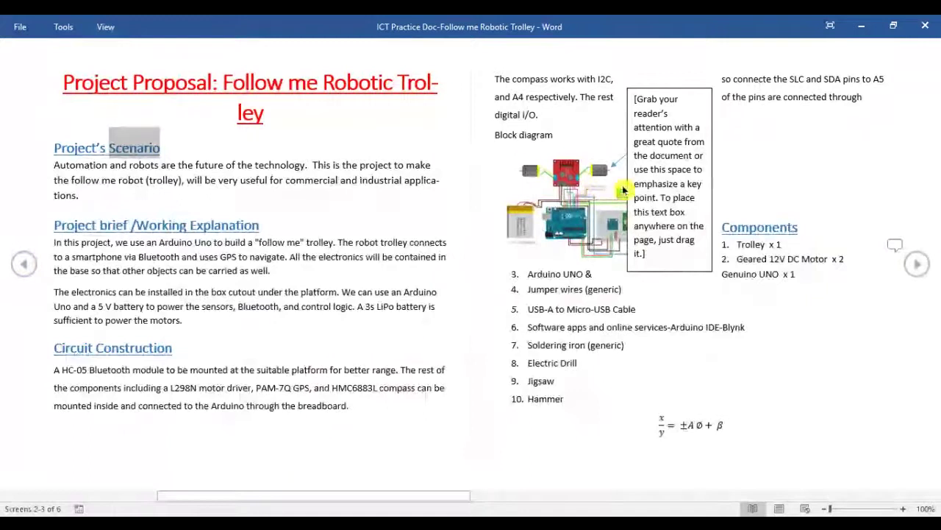
pyautogui.click(107, 29)
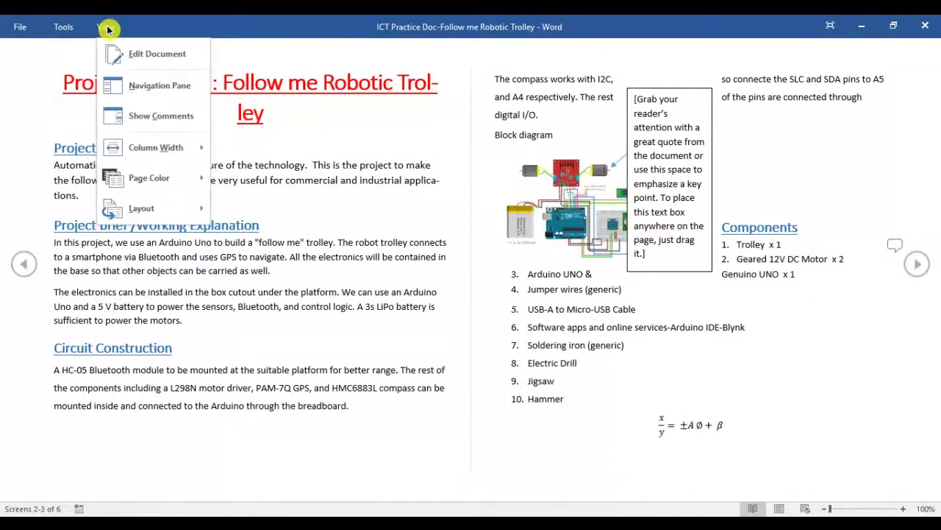
pyautogui.moveTo(141, 208)
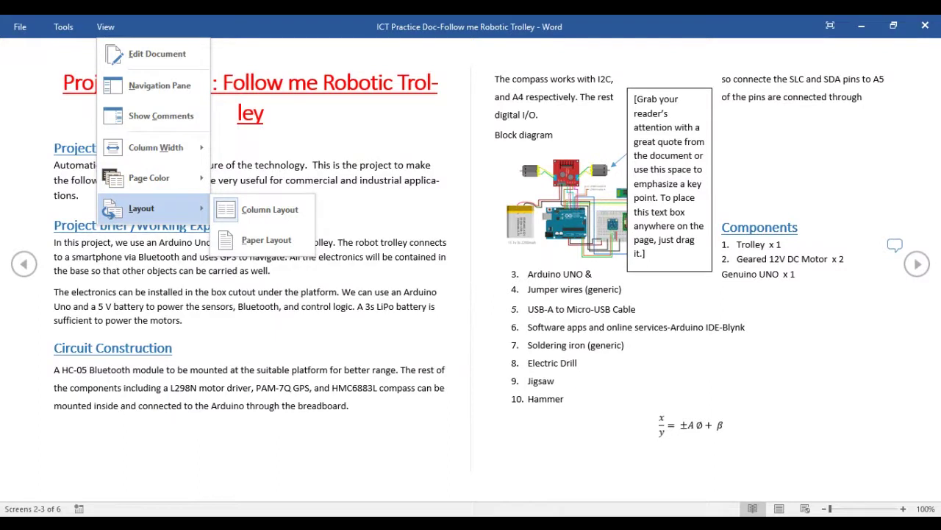
pyautogui.click(151, 54)
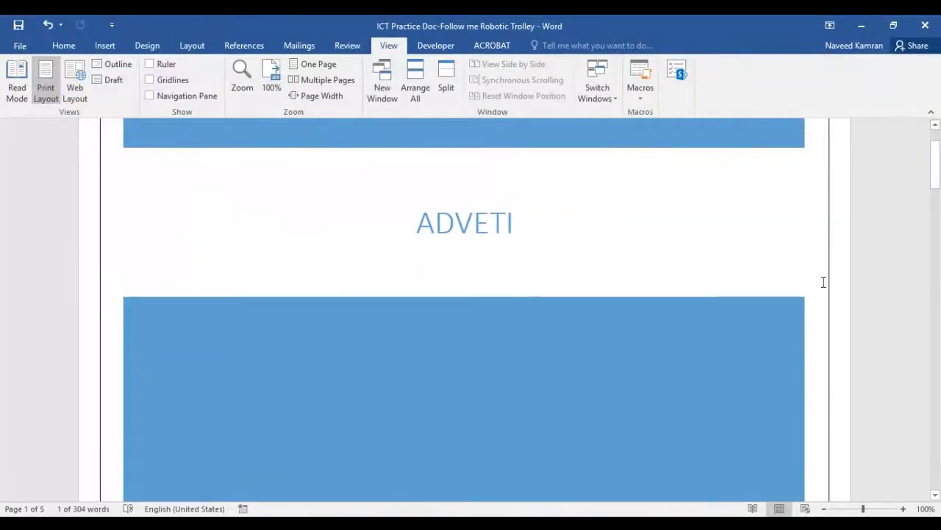
# Turn off gridlines and rulers and open the Navigation Pane listing the four headings
pyautogui.moveTo(934, 158); pyautogui.dragTo(938, 245)
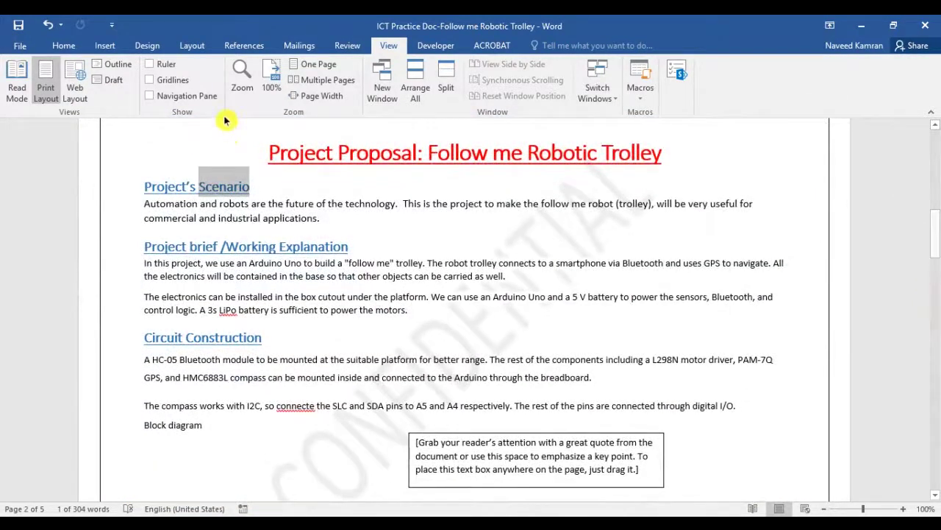
pyautogui.click(150, 64)
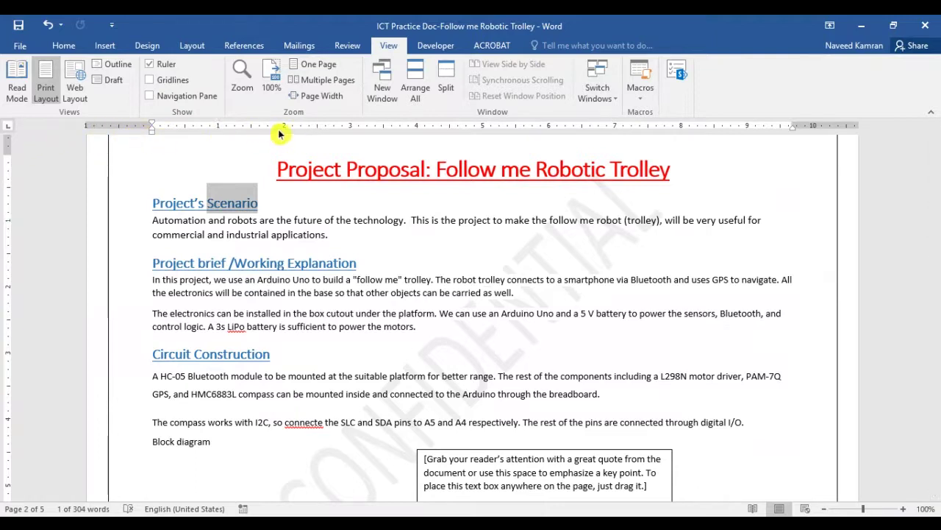
pyautogui.click(150, 80)
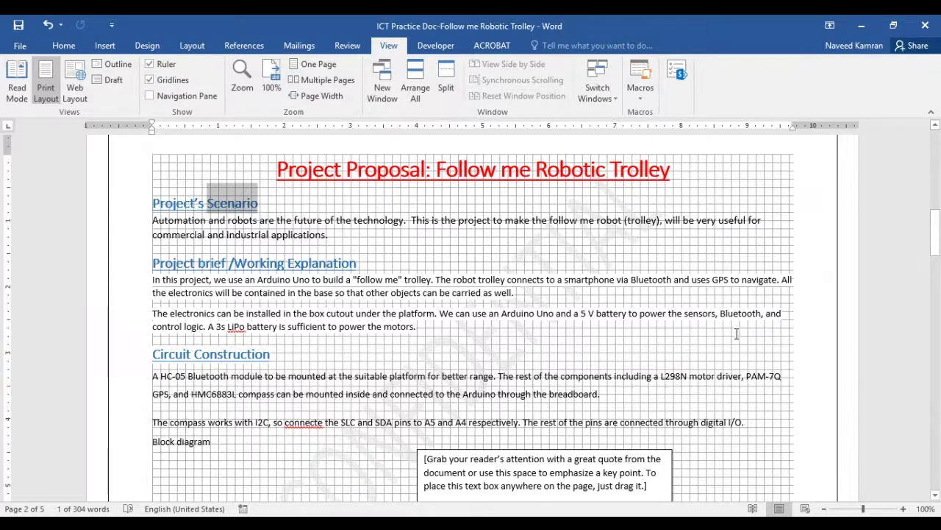
pyautogui.click(150, 79)
pyautogui.click(150, 64)
pyautogui.click(150, 95)
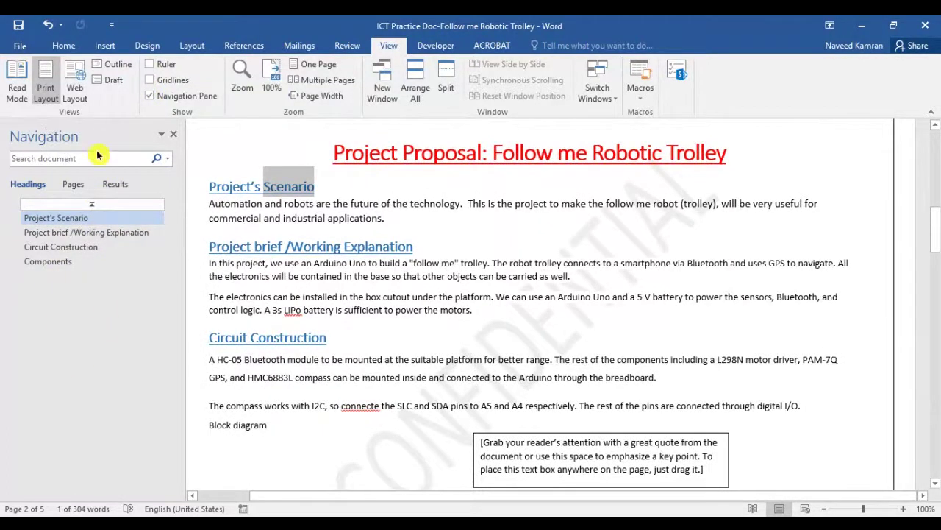
# Search the document for 'motor' (3 matches), then close the Navigation Pane
pyautogui.click(72, 159)
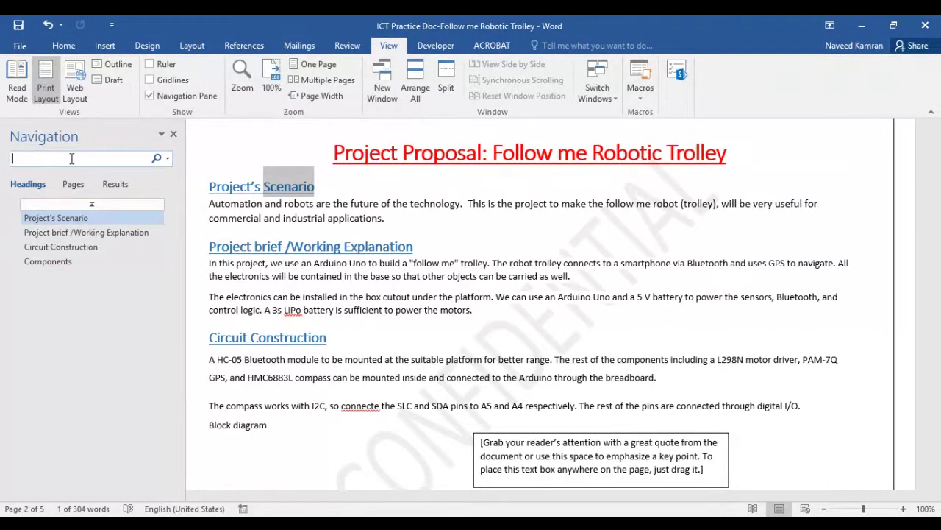
pyautogui.write('motor')
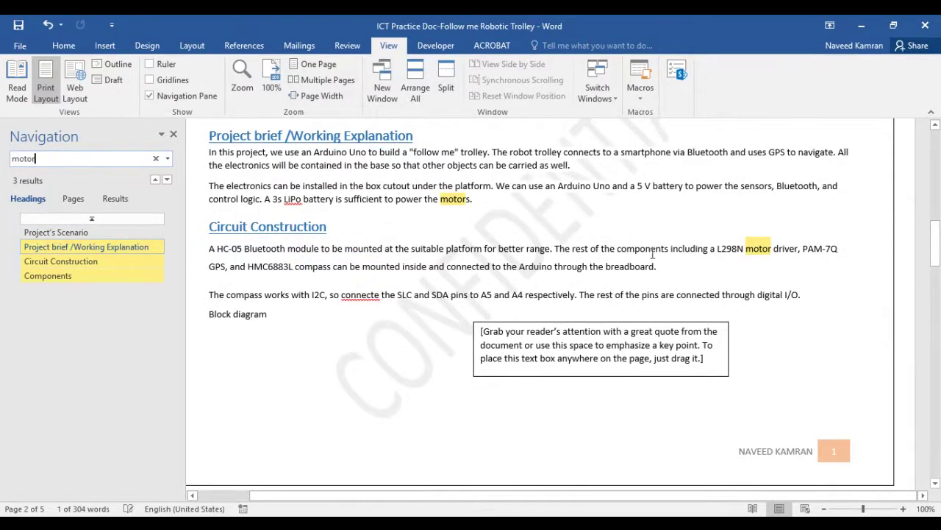
pyautogui.click(170, 138)
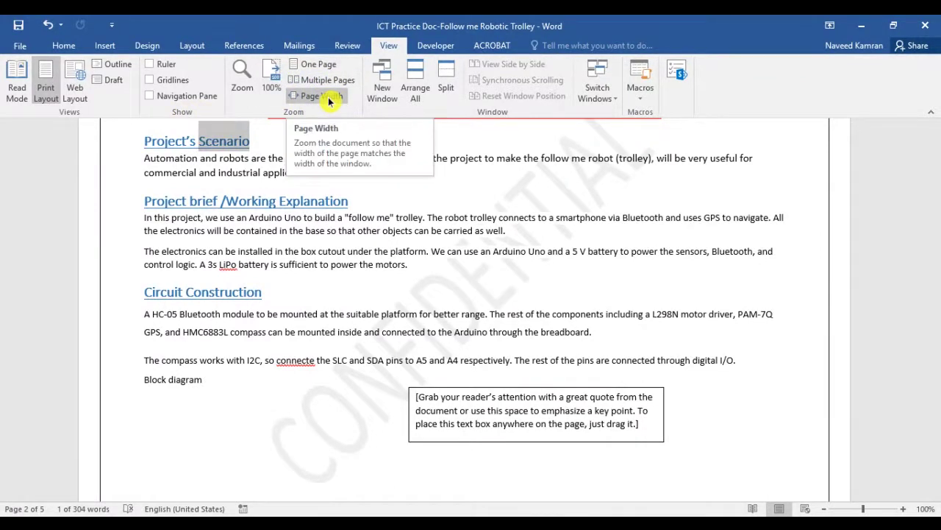
# Switch the view to One Page, then Multiple Pages, then Page Width
pyautogui.click(312, 65)
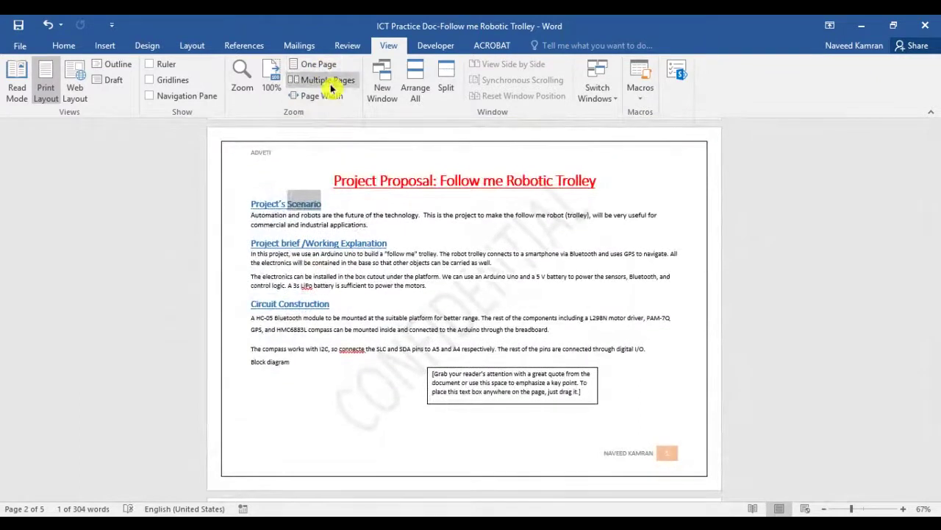
pyautogui.click(330, 84)
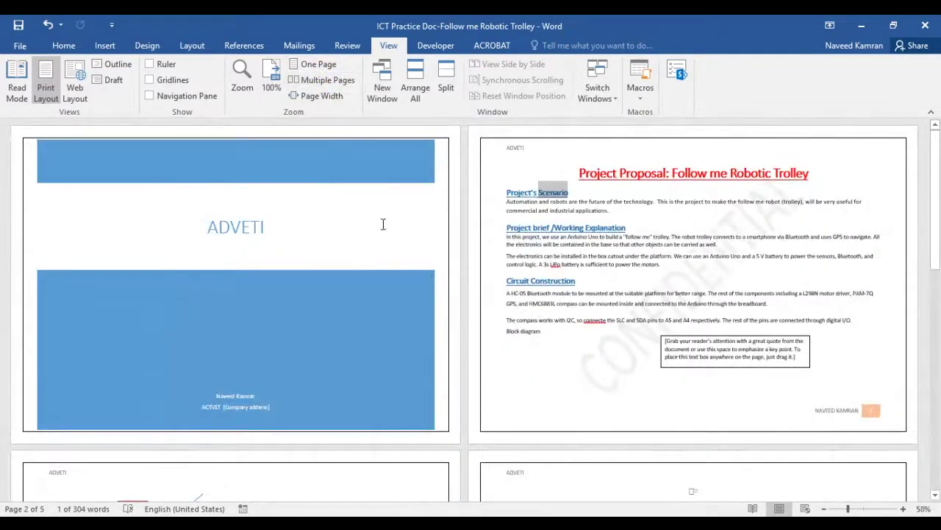
pyautogui.click(316, 97)
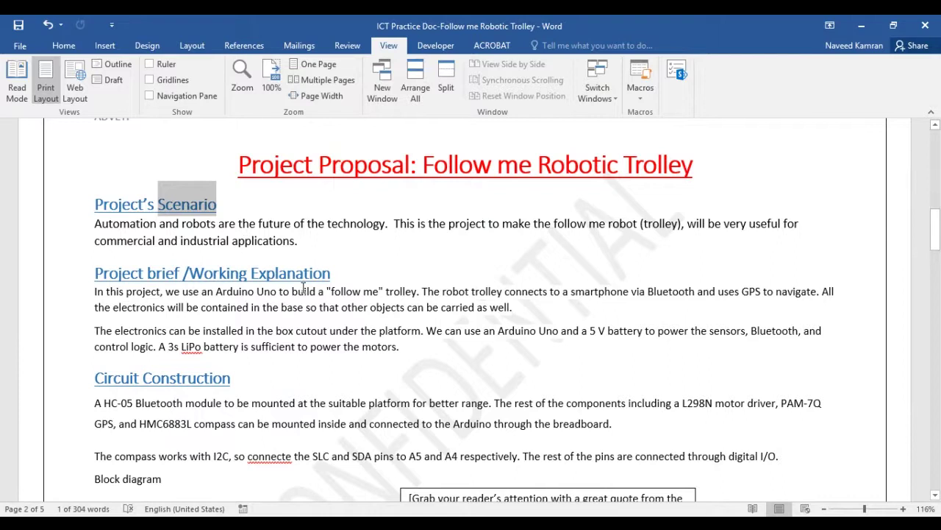
# Open the File Info page showing 5 pages, 304 words, 277KB, title ADVETI
pyautogui.click(22, 49)
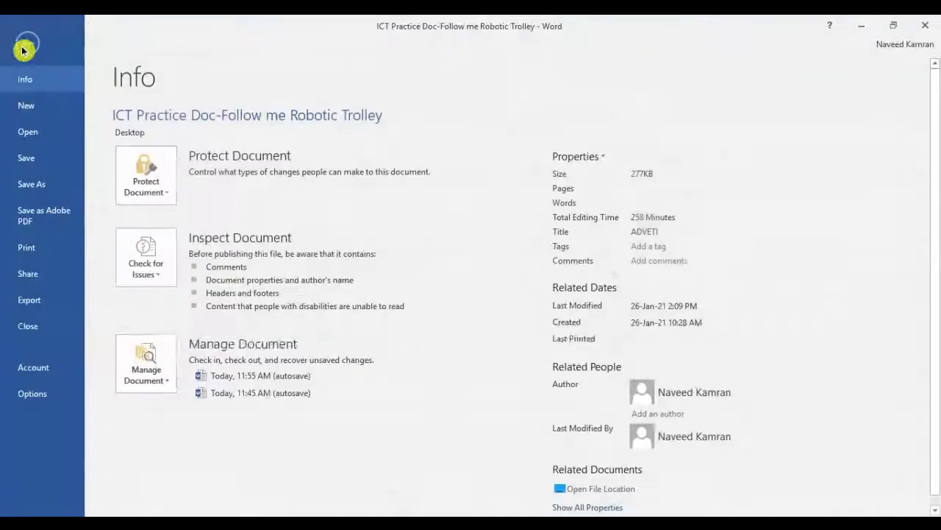
pyautogui.click(24, 47)
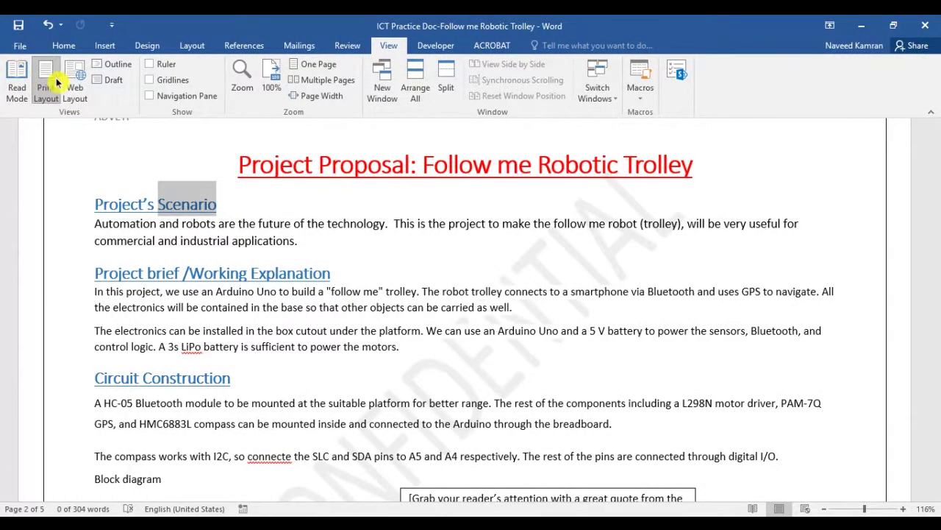
pyautogui.click(14, 53)
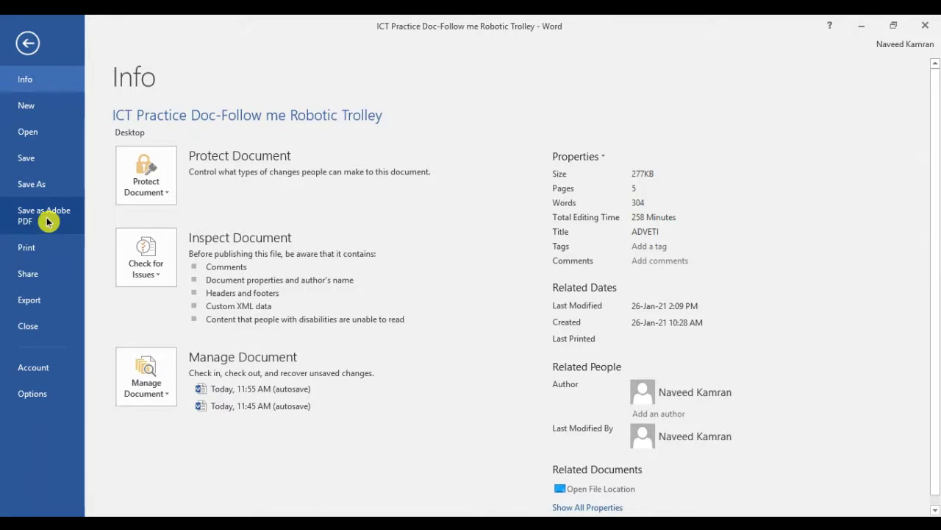
# In Print settings, keep the current printer and set the page range to 2-3
pyautogui.click(34, 253)
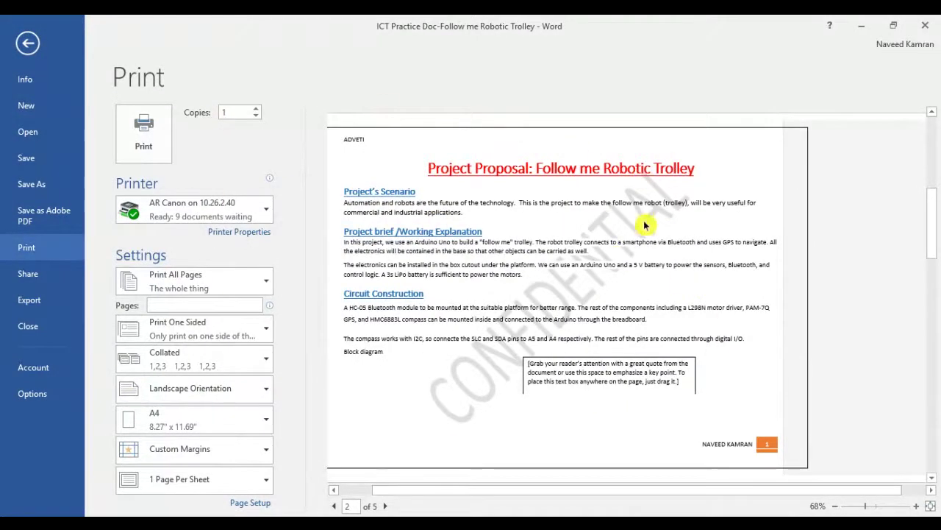
pyautogui.click(267, 212)
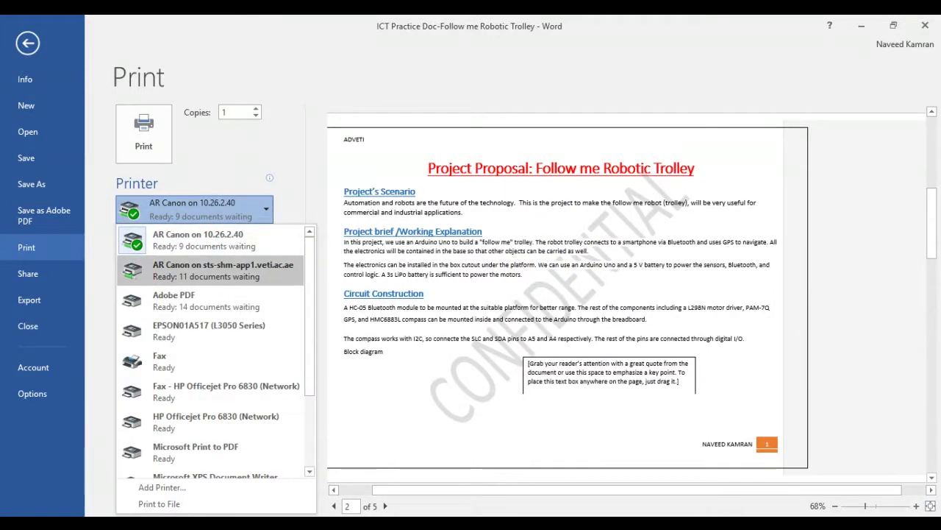
pyautogui.click(219, 251)
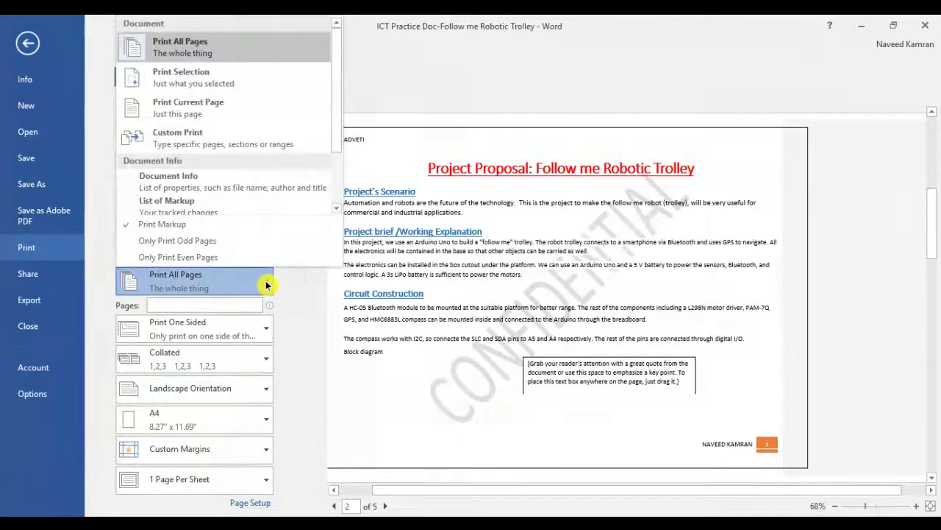
pyautogui.click(215, 305)
pyautogui.click(215, 305)
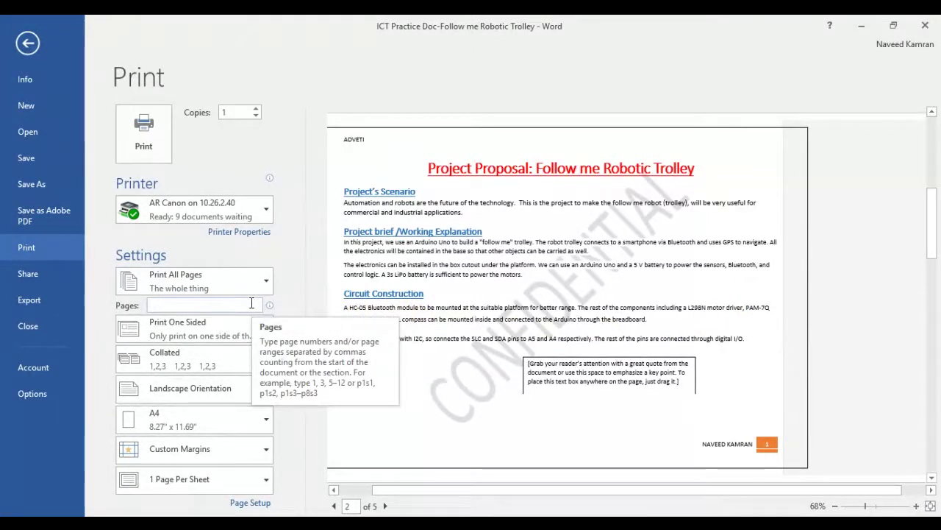
pyautogui.write('2-3')
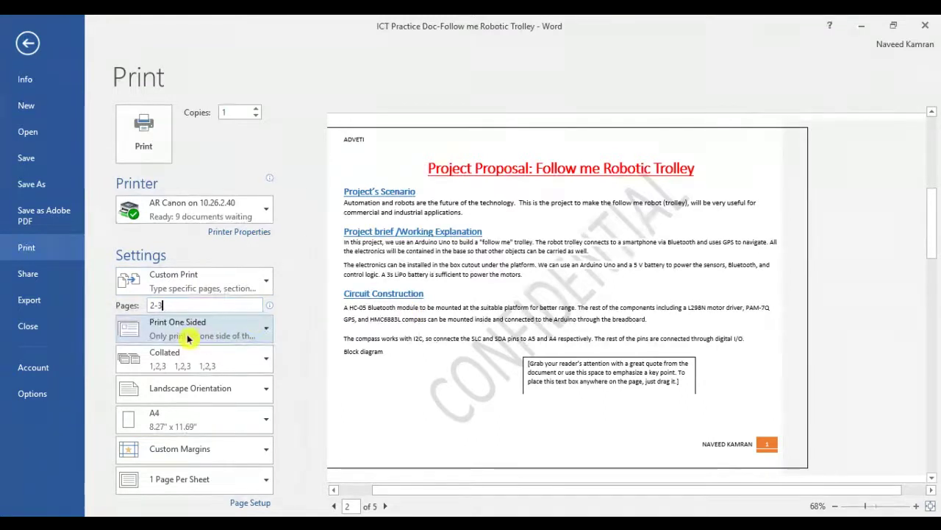
# Print on both sides flipping on the long edge, keeping pages collated
pyautogui.click(257, 335)
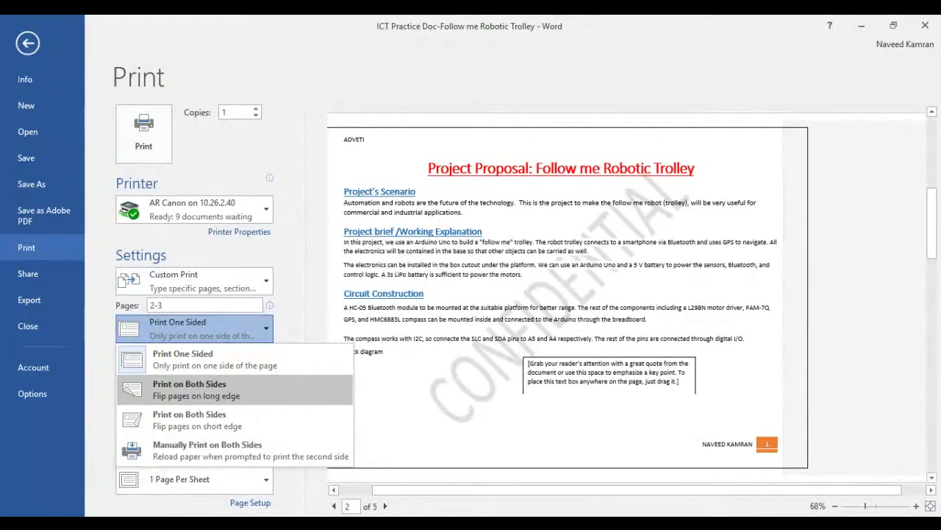
pyautogui.click(247, 390)
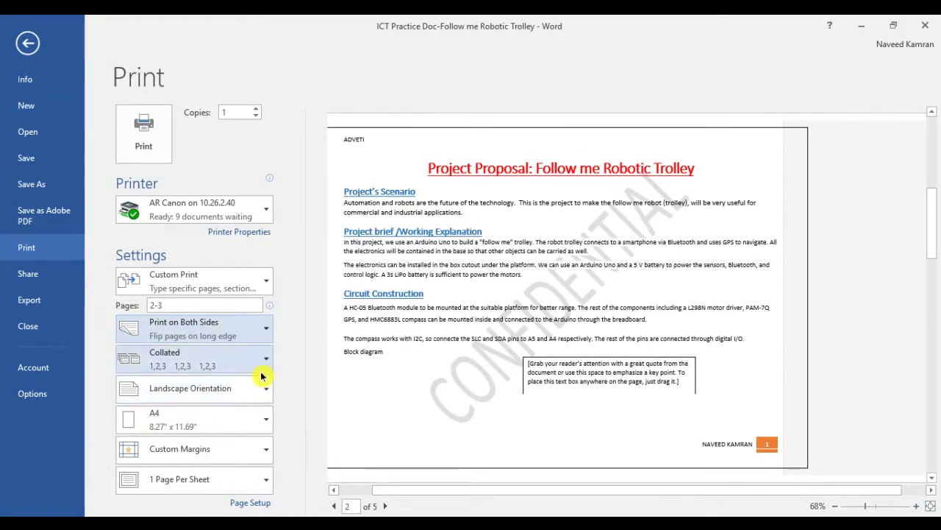
pyautogui.click(261, 368)
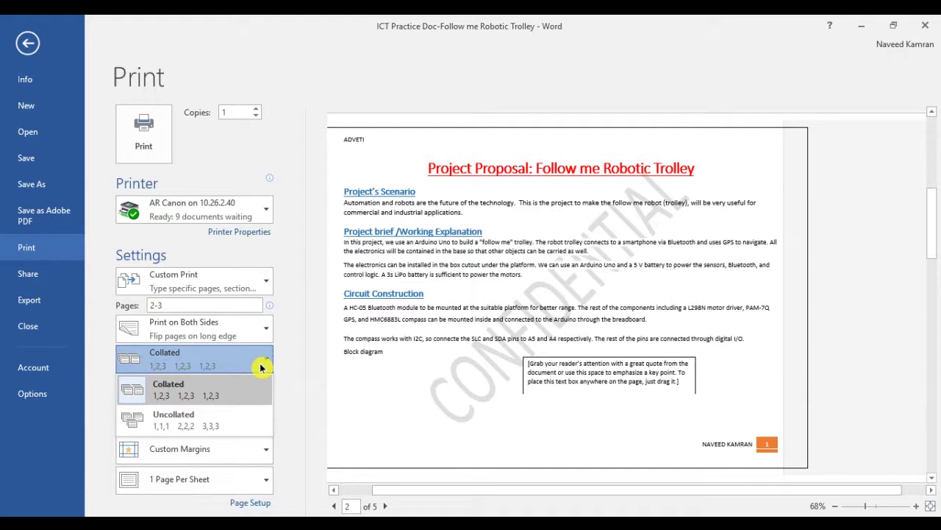
pyautogui.press('Down')
pyautogui.click(242, 364)
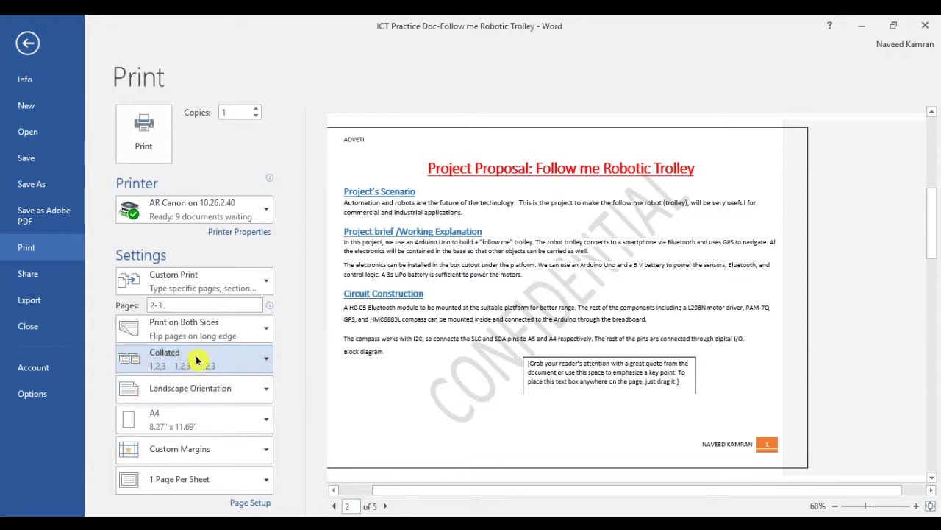
pyautogui.click(205, 392)
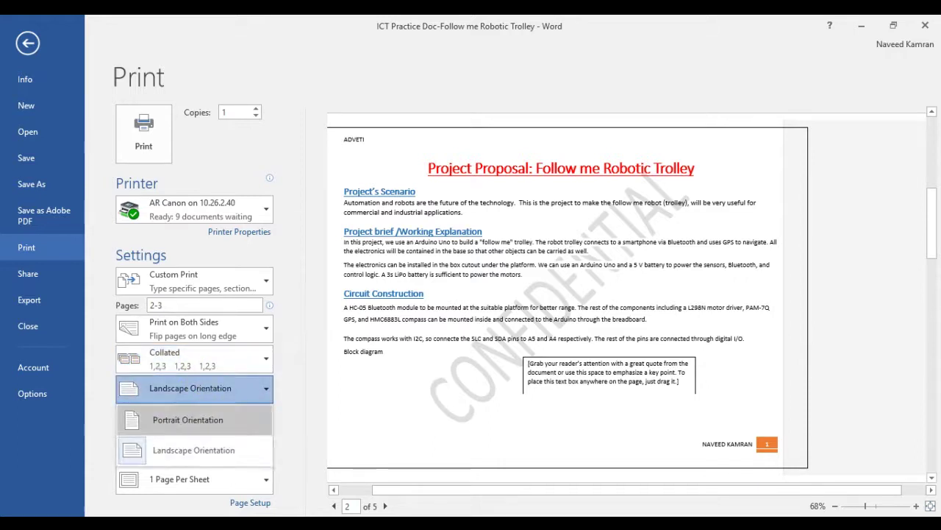
# Switch the print orientation from landscape to Portrait and confirm the choice
pyautogui.click(198, 421)
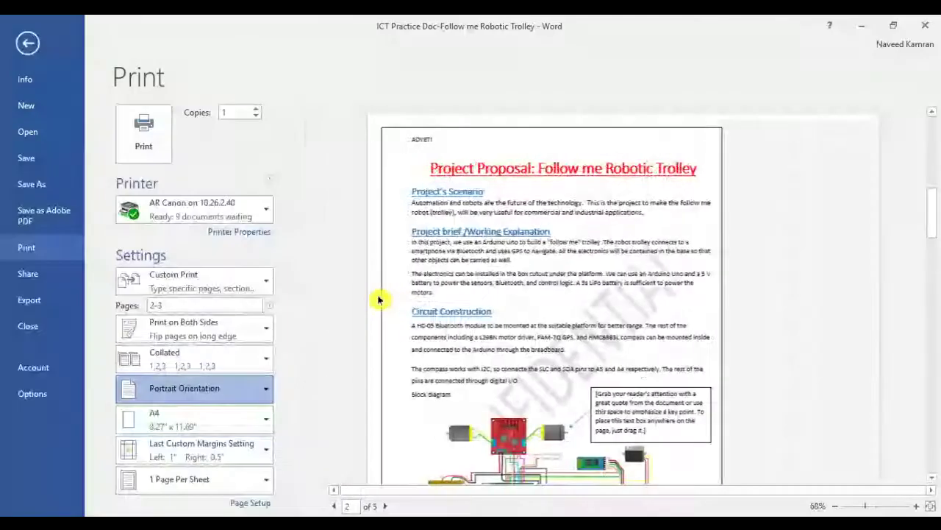
pyautogui.click(263, 388)
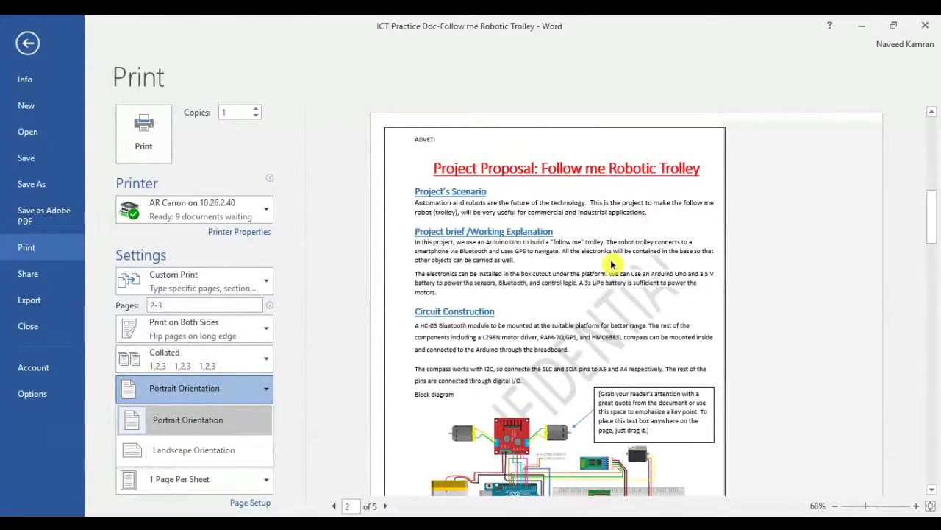